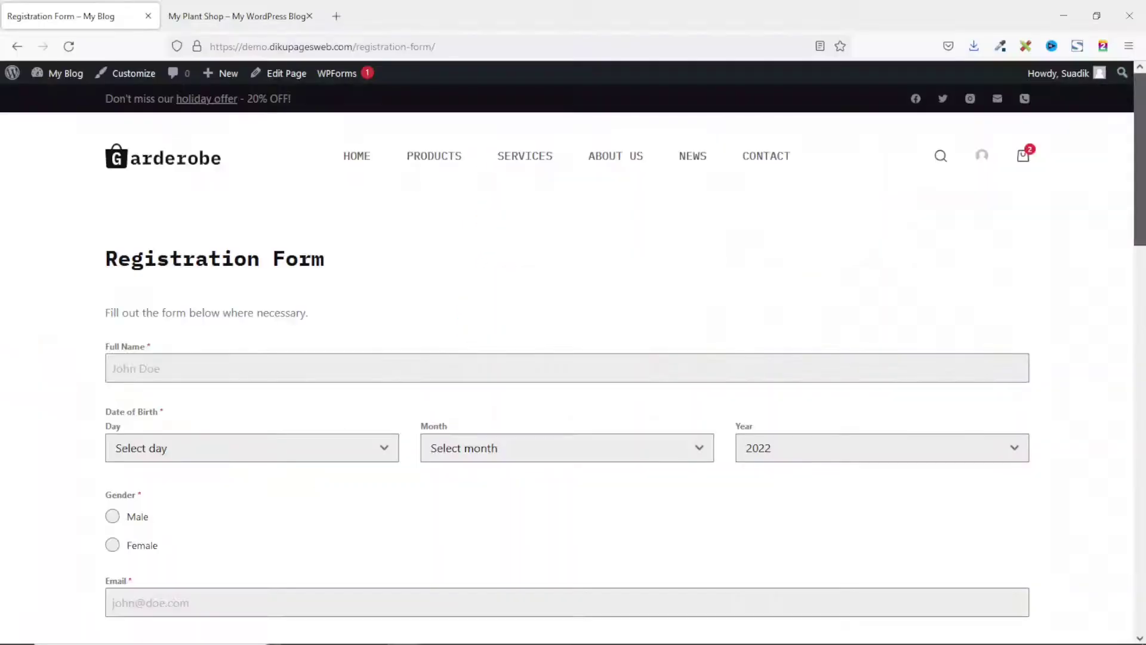
{"action": "mouse_move", "coordinate": [1141, 126]}
{"action": "left_mouse_down"}
{"action": "mouse_move", "coordinate": [1118, 421]}
{"action": "mouse_move", "coordinate": [1143, 234]}
{"action": "mouse_move", "coordinate": [1134, 121]}
{"action": "left_mouse_up"}
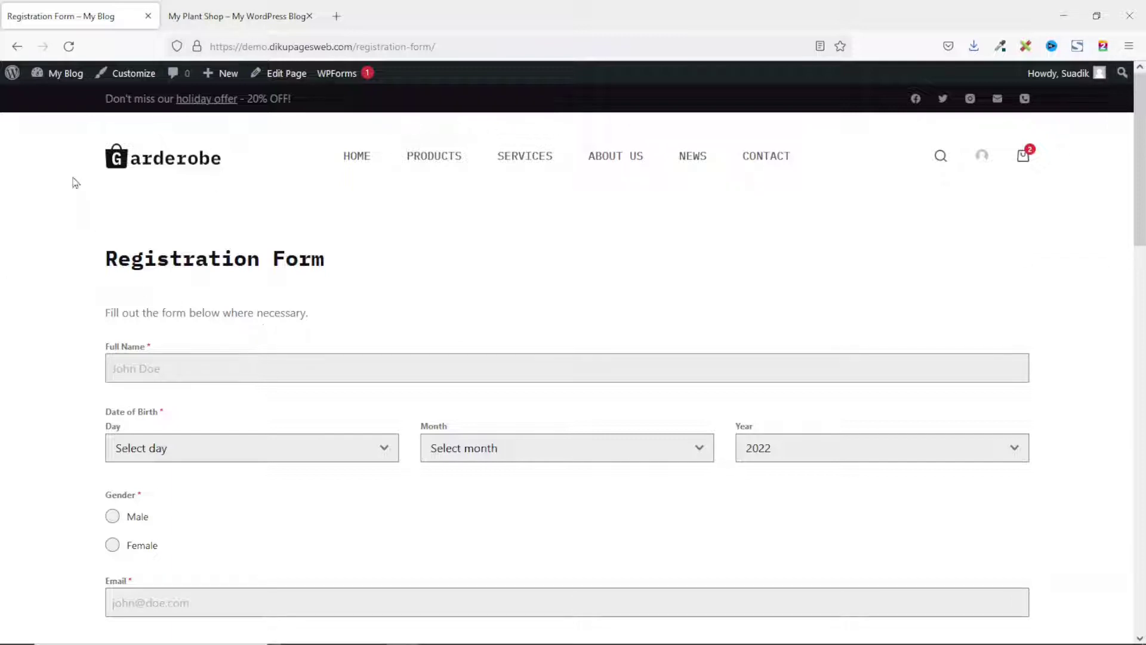
From Forminator's Forms list, duplicate Online Registration Form to create 'Copy of Online Registration Form'.
{"action": "left_click", "coordinate": [70, 81]}
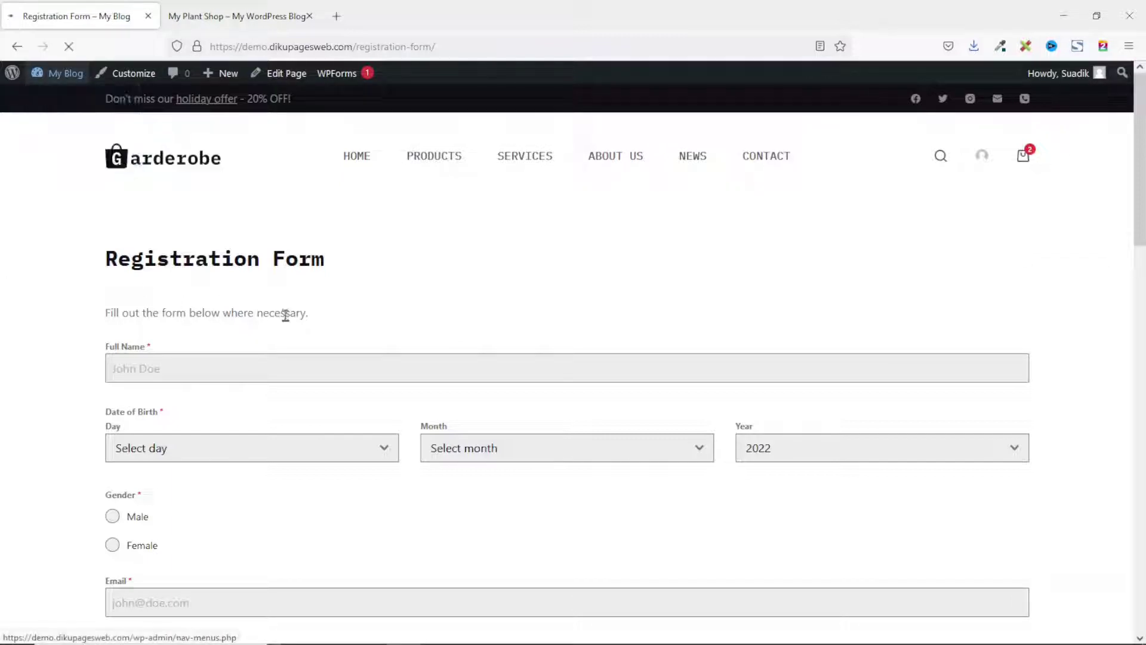
{"action": "scroll", "coordinate": [86, 344], "scroll_direction": "down", "scroll_amount": 2}
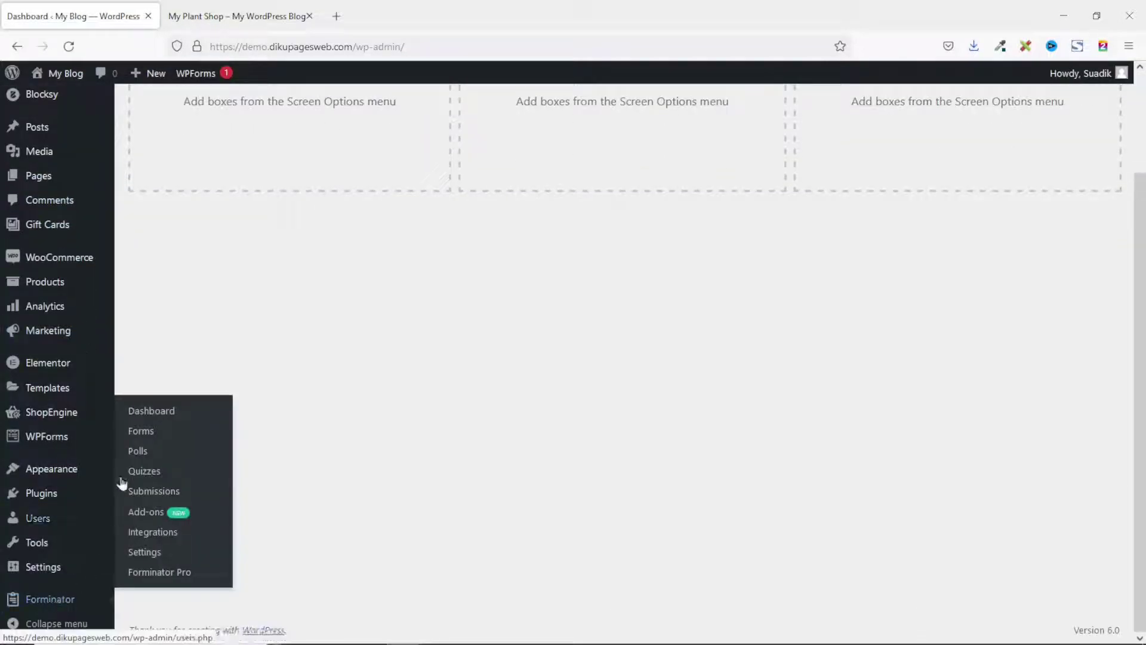
{"action": "left_click", "coordinate": [134, 431]}
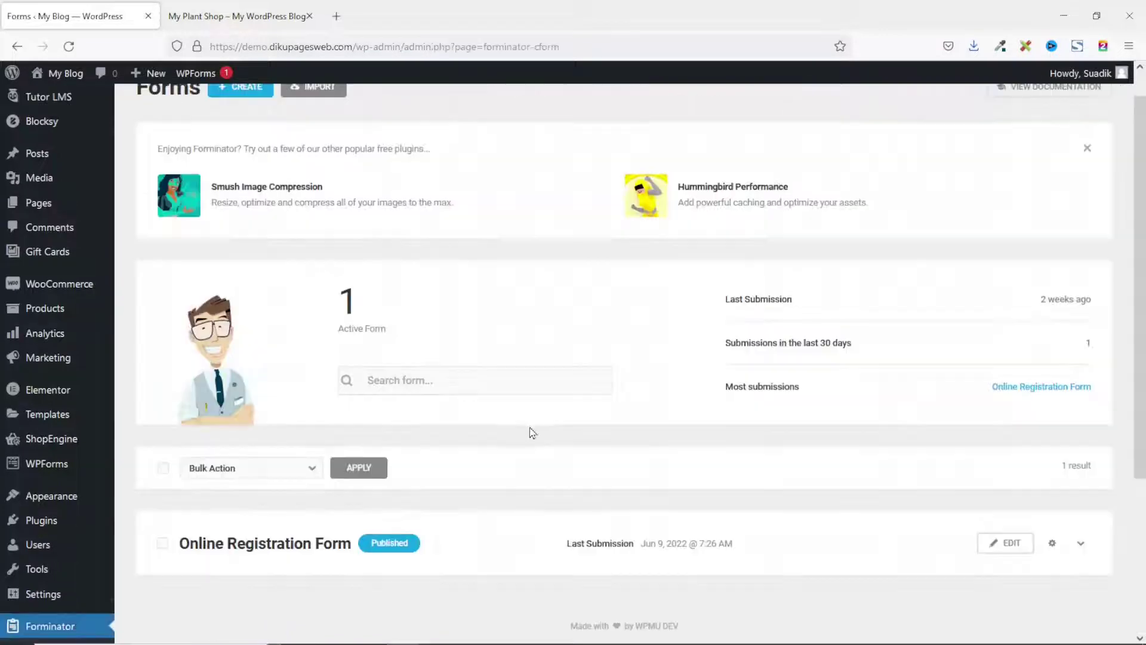
{"action": "scroll", "coordinate": [502, 420], "scroll_direction": "down", "scroll_amount": 3}
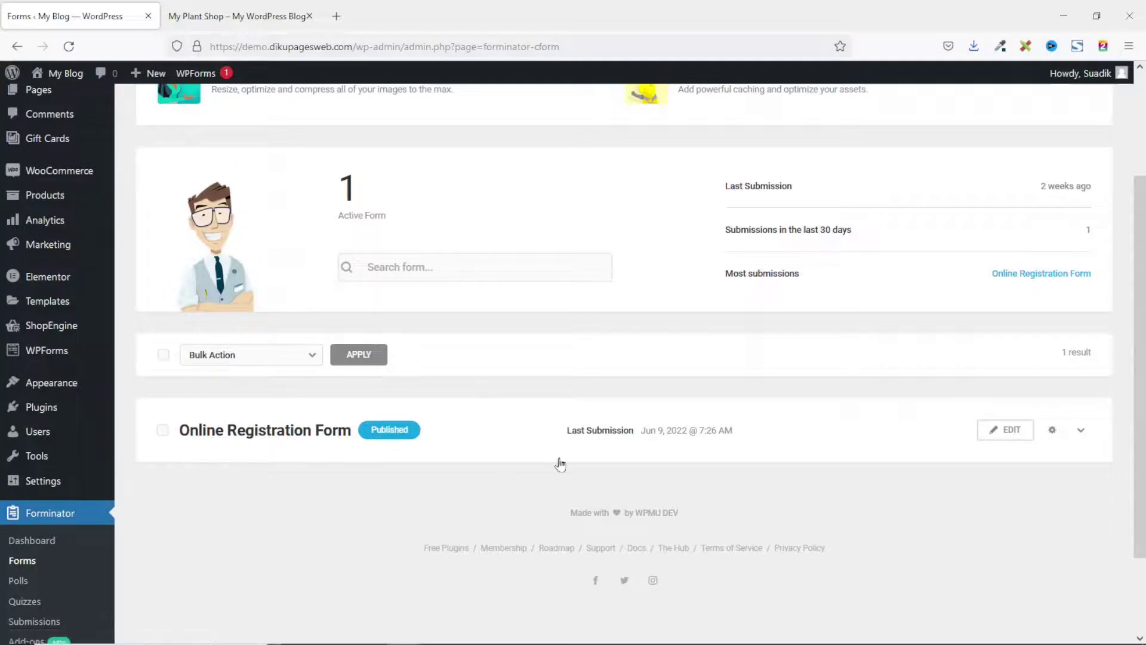
{"action": "scroll", "coordinate": [567, 463], "scroll_direction": "down", "scroll_amount": 1}
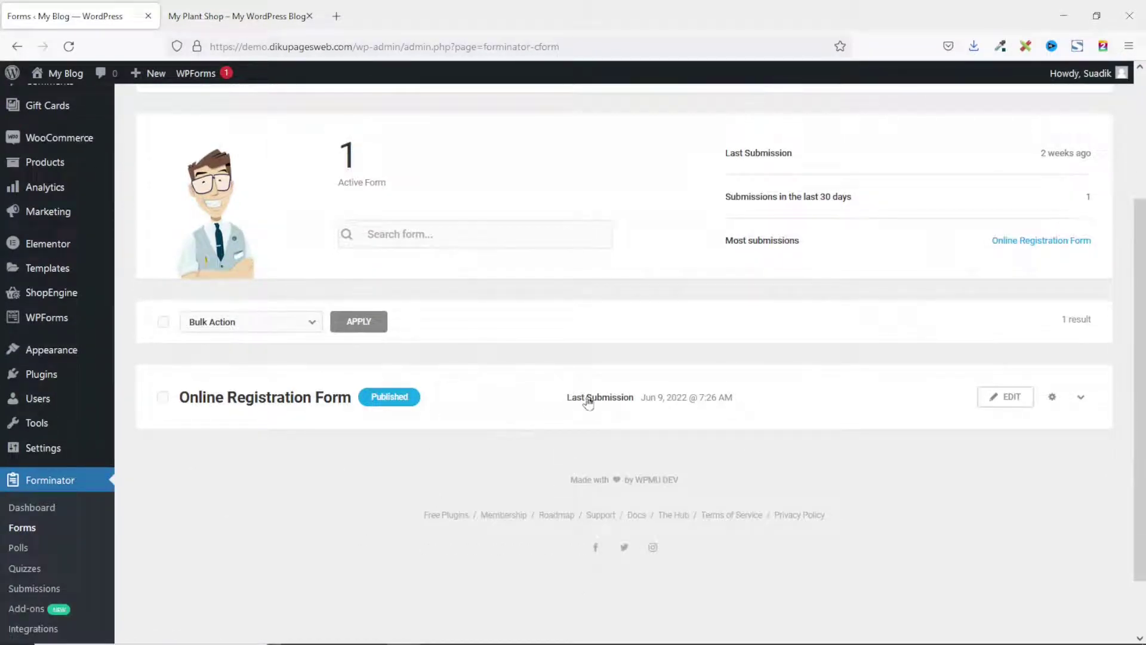
{"action": "left_click", "coordinate": [1054, 399]}
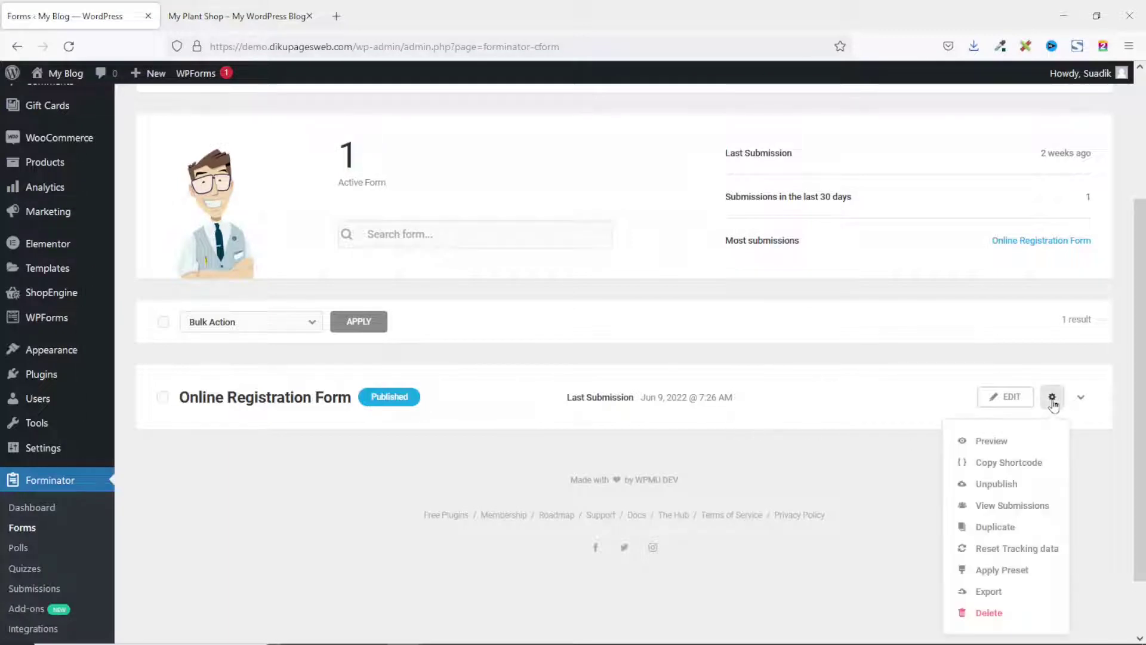
{"action": "left_click", "coordinate": [988, 530]}
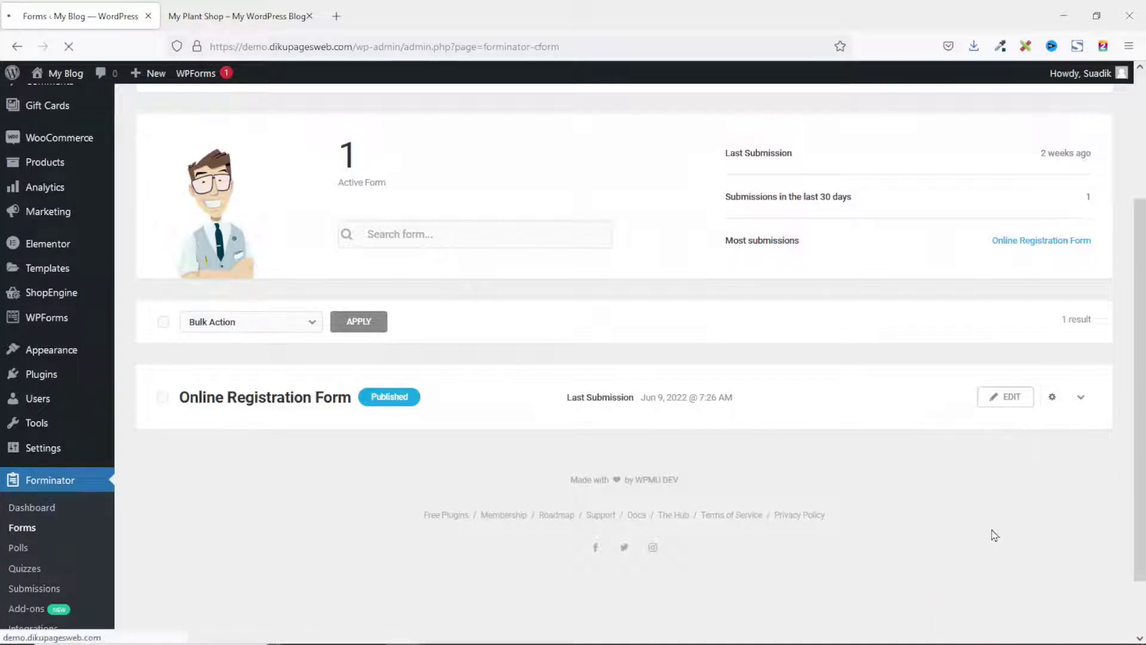
{"action": "scroll", "coordinate": [358, 511], "scroll_direction": "down", "scroll_amount": 1}
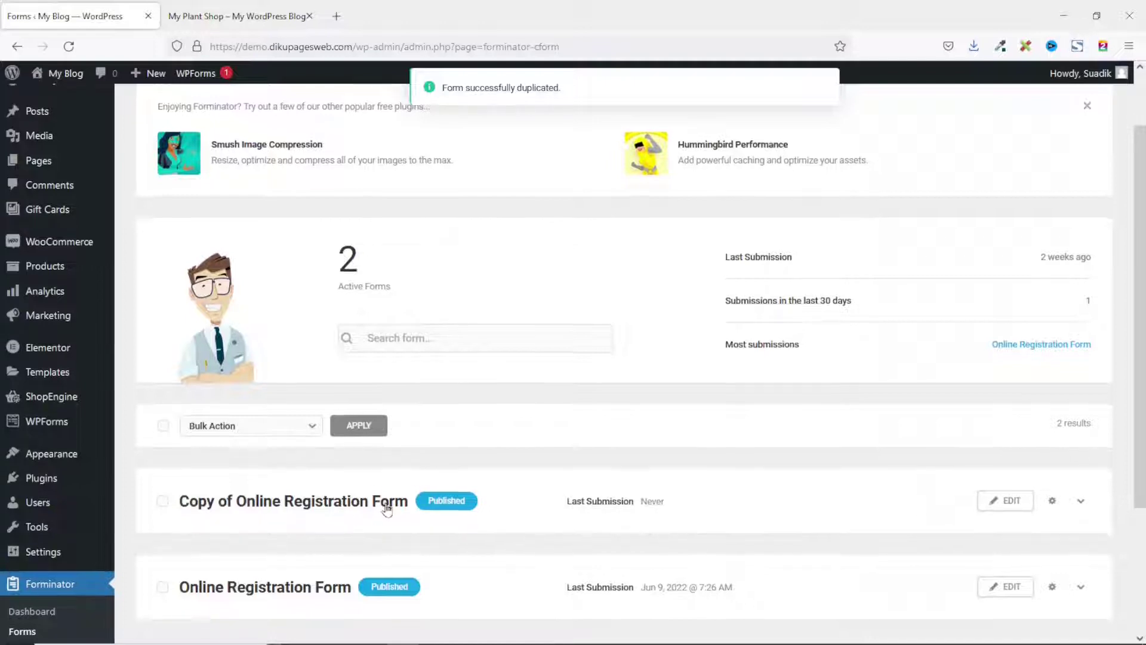
{"action": "scroll", "coordinate": [388, 510], "scroll_direction": "down", "scroll_amount": 1}
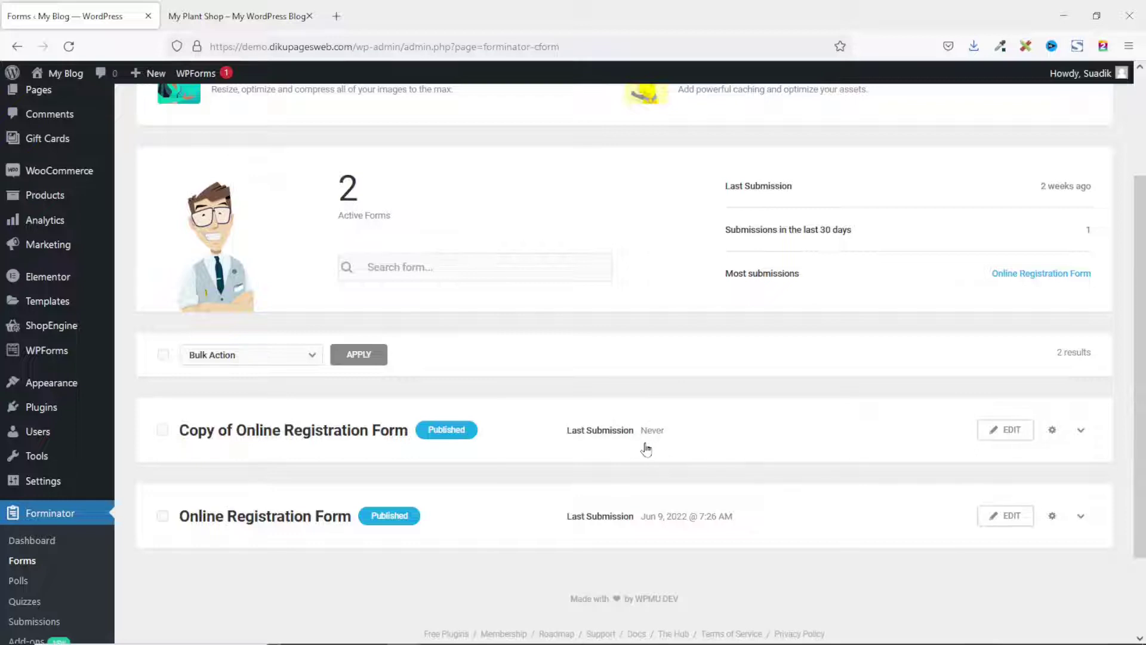
{"action": "scroll", "coordinate": [641, 448], "scroll_direction": "down", "scroll_amount": 1}
Compare the original and copied forms' submission stats, then open the copy in the editor.
{"action": "left_click", "coordinate": [1082, 444]}
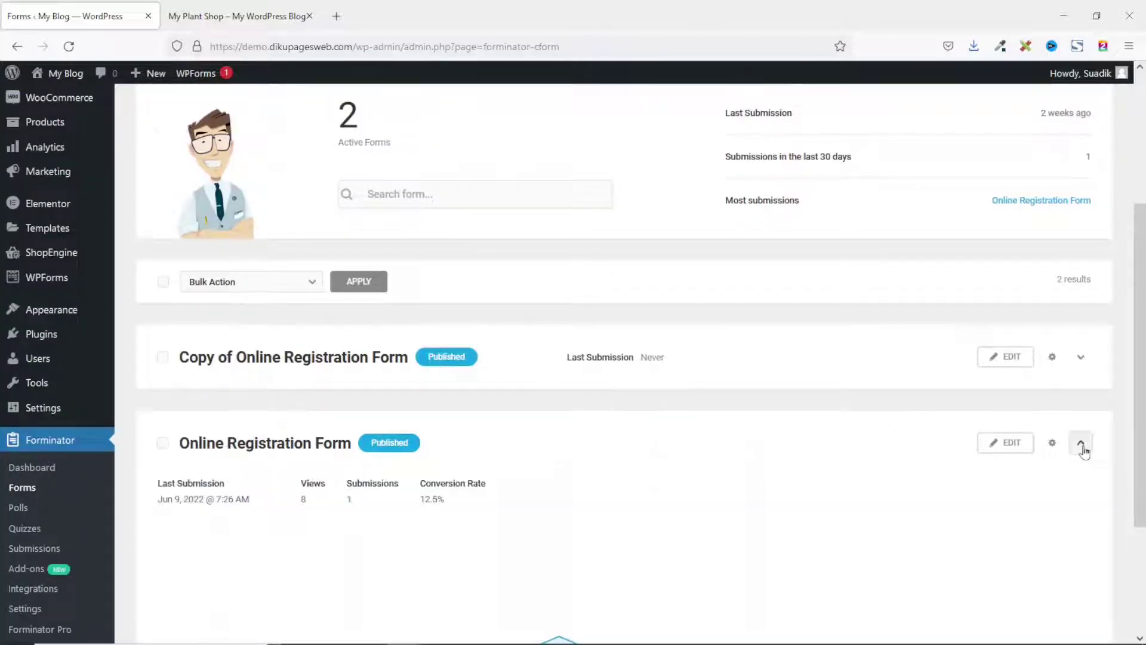
{"action": "scroll", "coordinate": [900, 513], "scroll_direction": "down", "scroll_amount": 1}
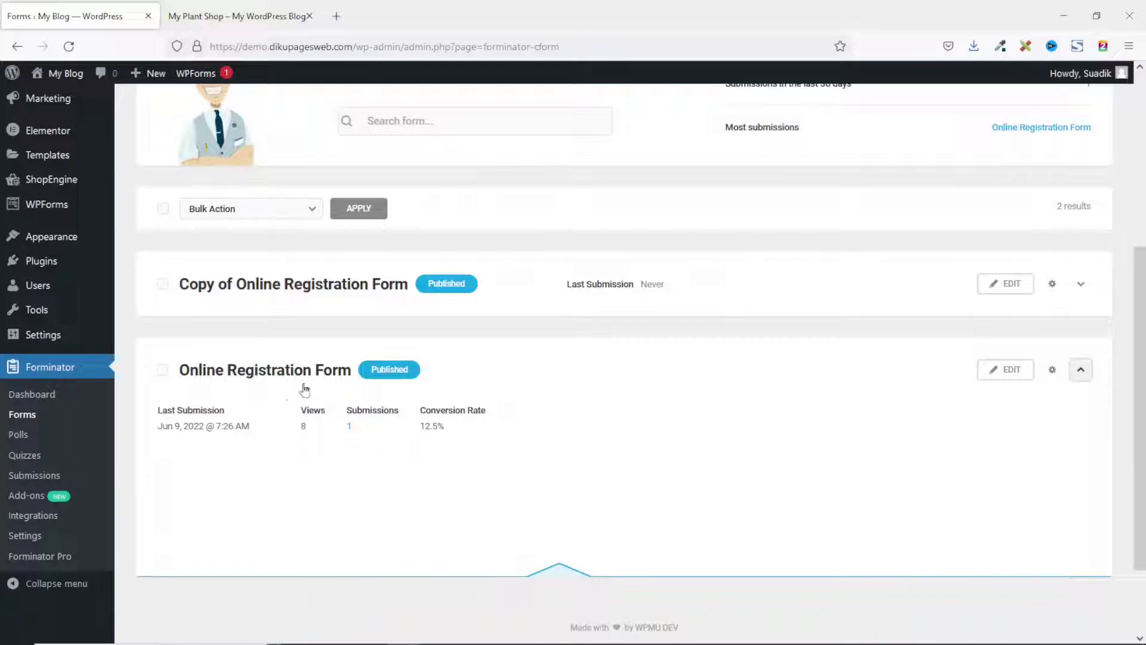
{"action": "left_click", "coordinate": [1080, 369]}
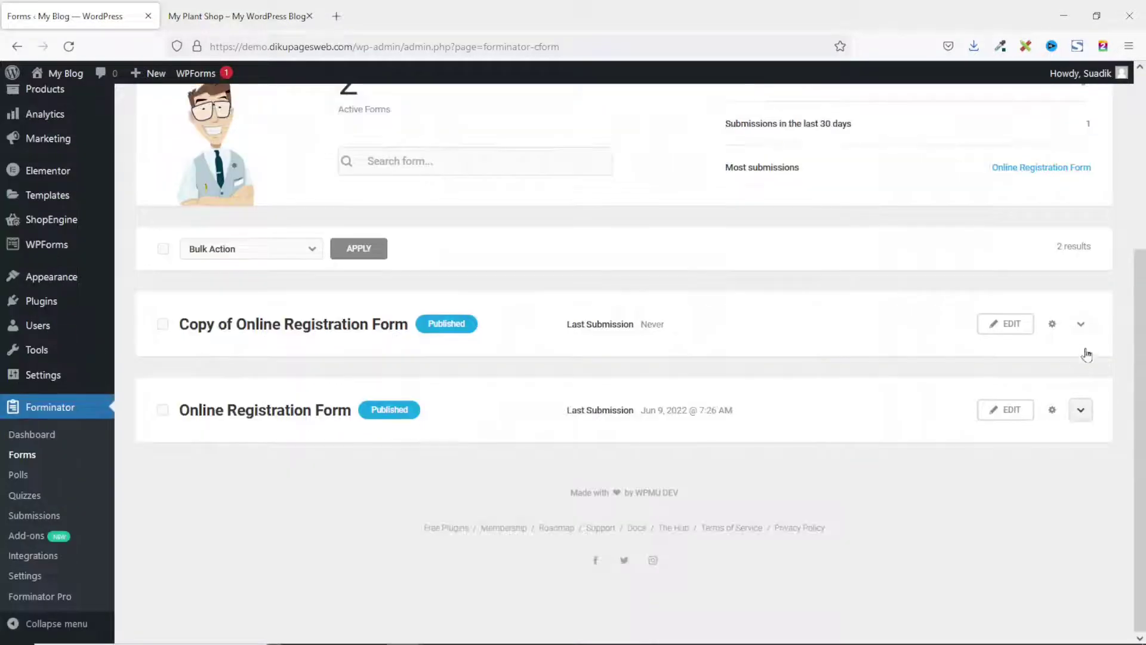
{"action": "left_click", "coordinate": [1081, 324]}
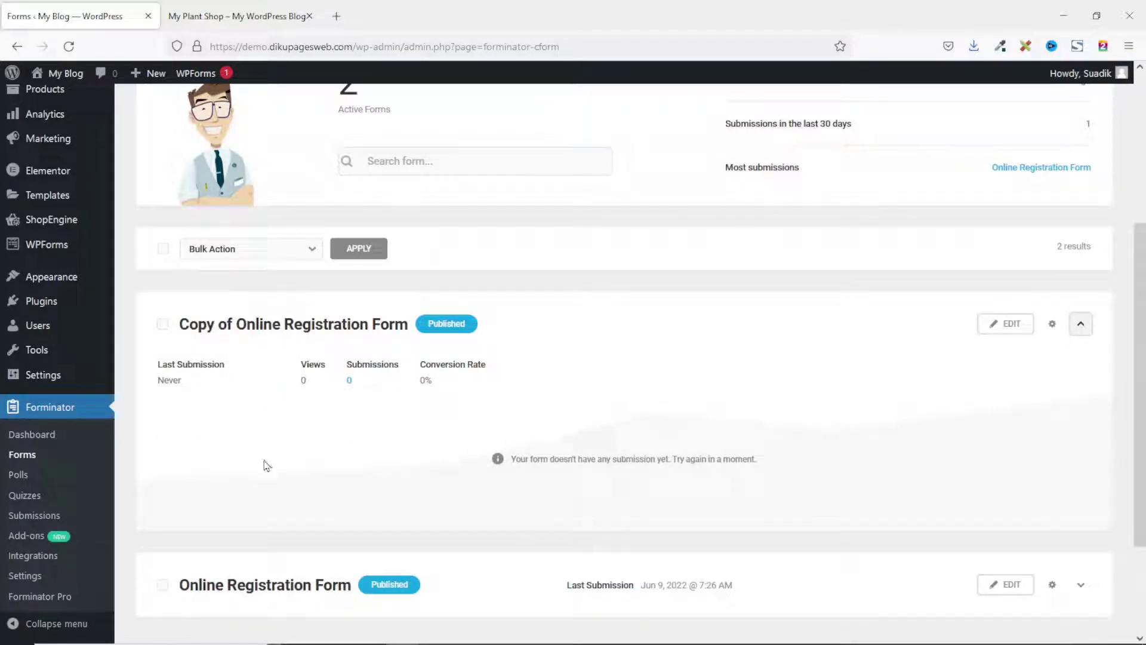
{"action": "left_click", "coordinate": [1081, 324]}
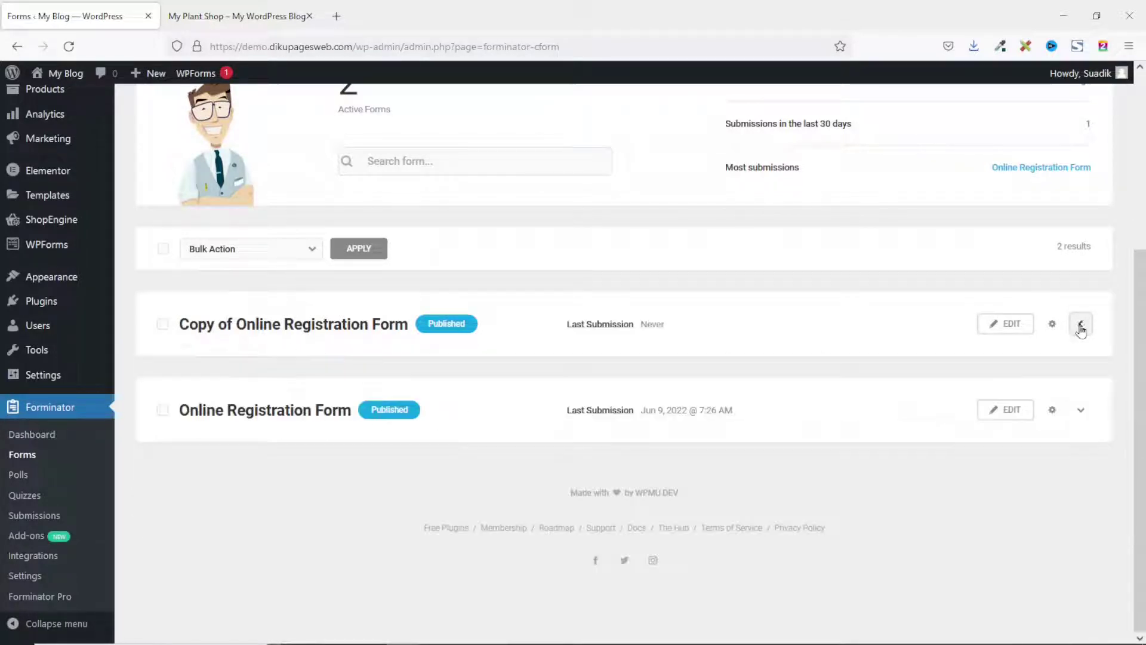
{"action": "left_click", "coordinate": [1006, 328]}
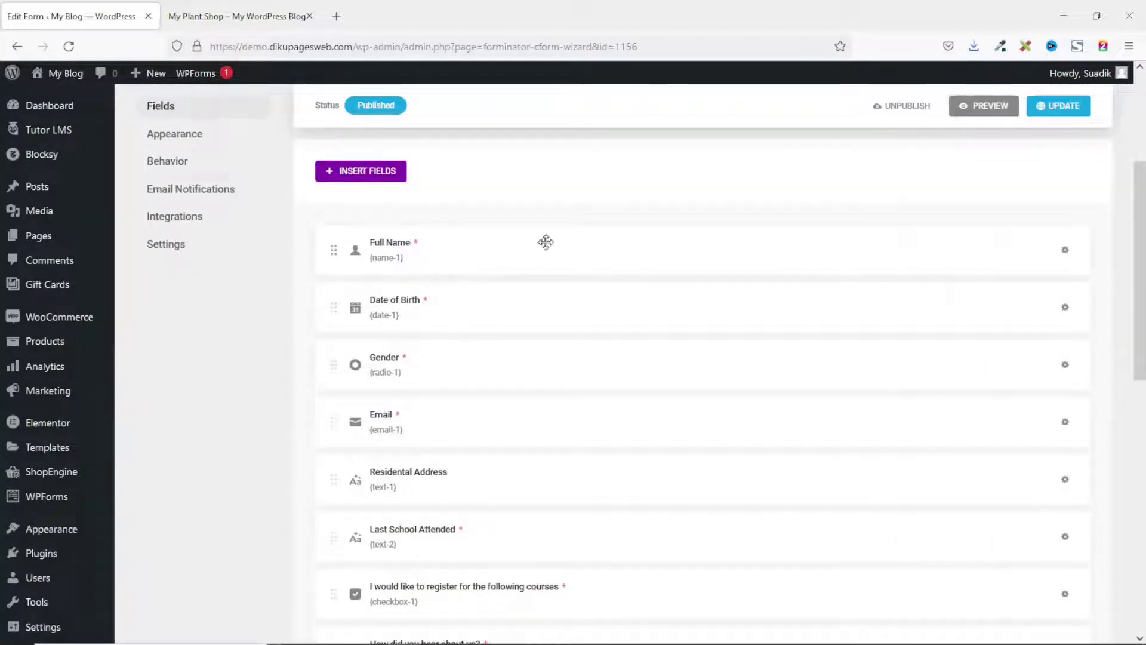
{"action": "scroll", "coordinate": [491, 360], "scroll_direction": "down", "scroll_amount": 5}
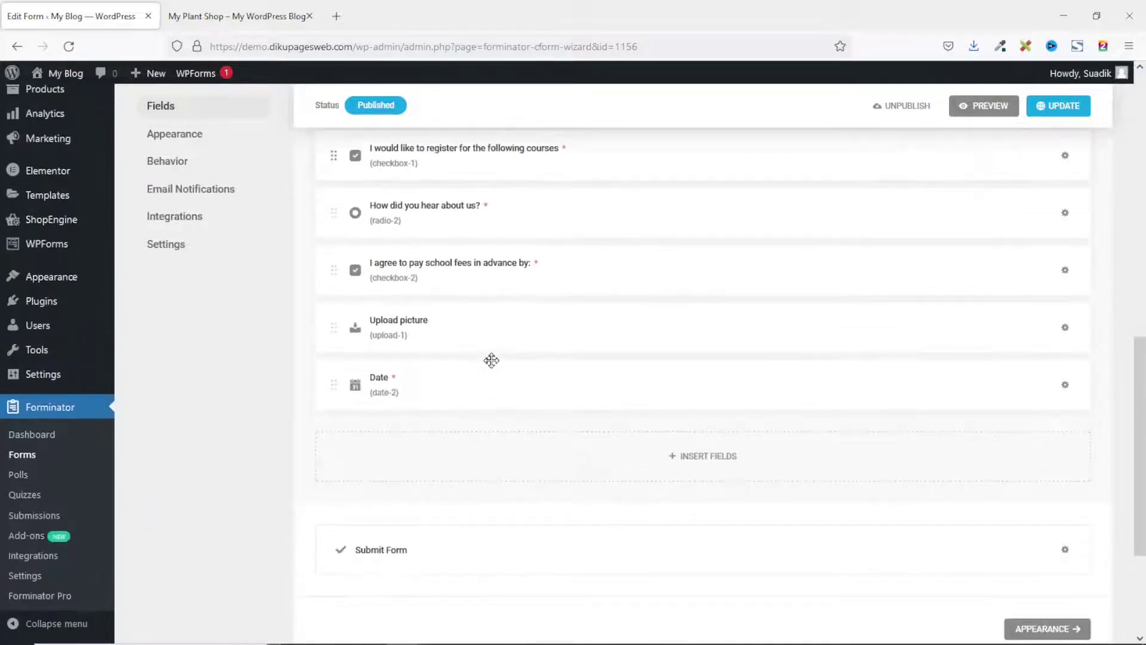
{"action": "scroll", "coordinate": [488, 359], "scroll_direction": "up", "scroll_amount": 7}
{"action": "scroll", "coordinate": [540, 469], "scroll_direction": "down", "scroll_amount": 3}
{"action": "mouse_move", "coordinate": [385, 421]}
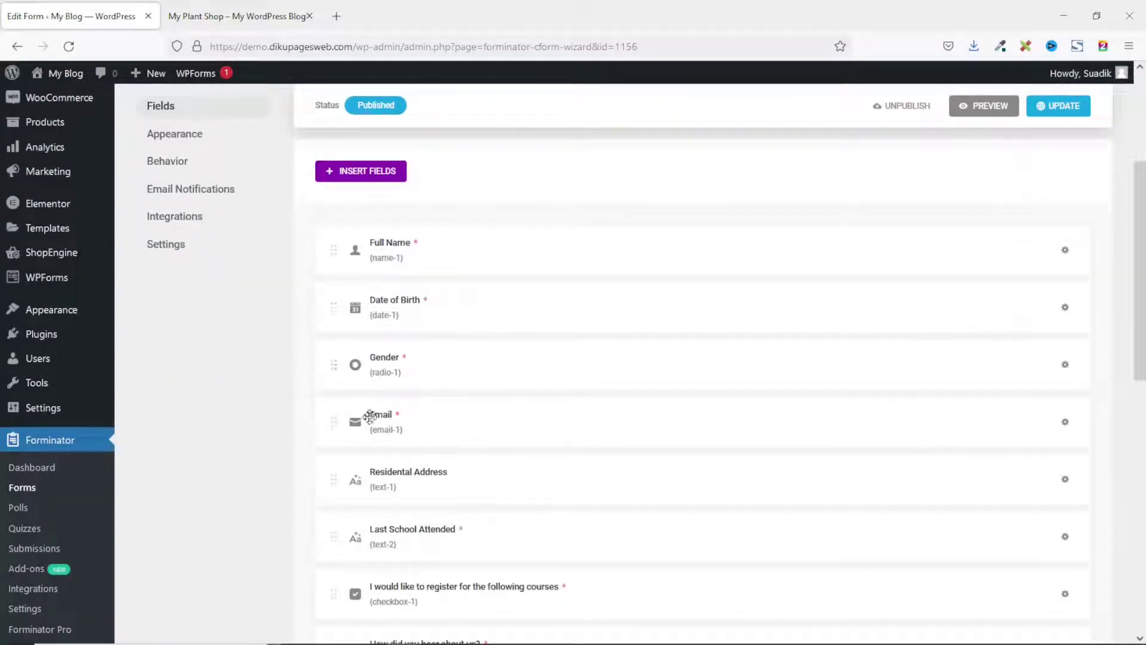
{"action": "scroll", "coordinate": [377, 420], "scroll_direction": "down", "scroll_amount": 4}
{"action": "scroll", "coordinate": [545, 520], "scroll_direction": "up", "scroll_amount": 2}
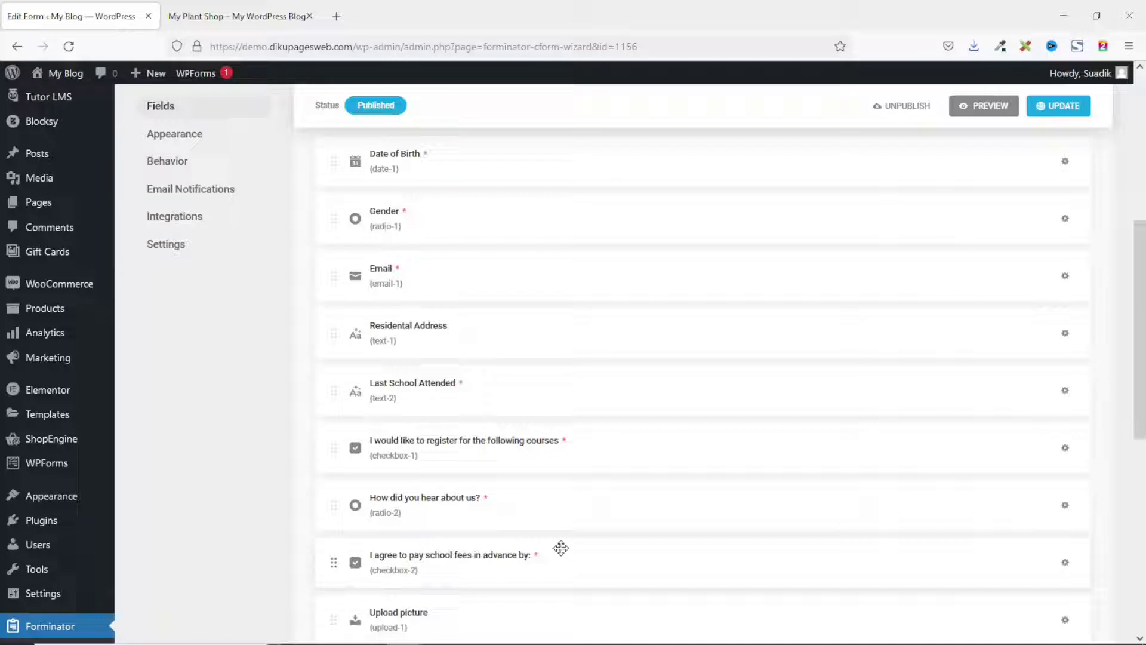
{"action": "left_click", "coordinate": [238, 18]}
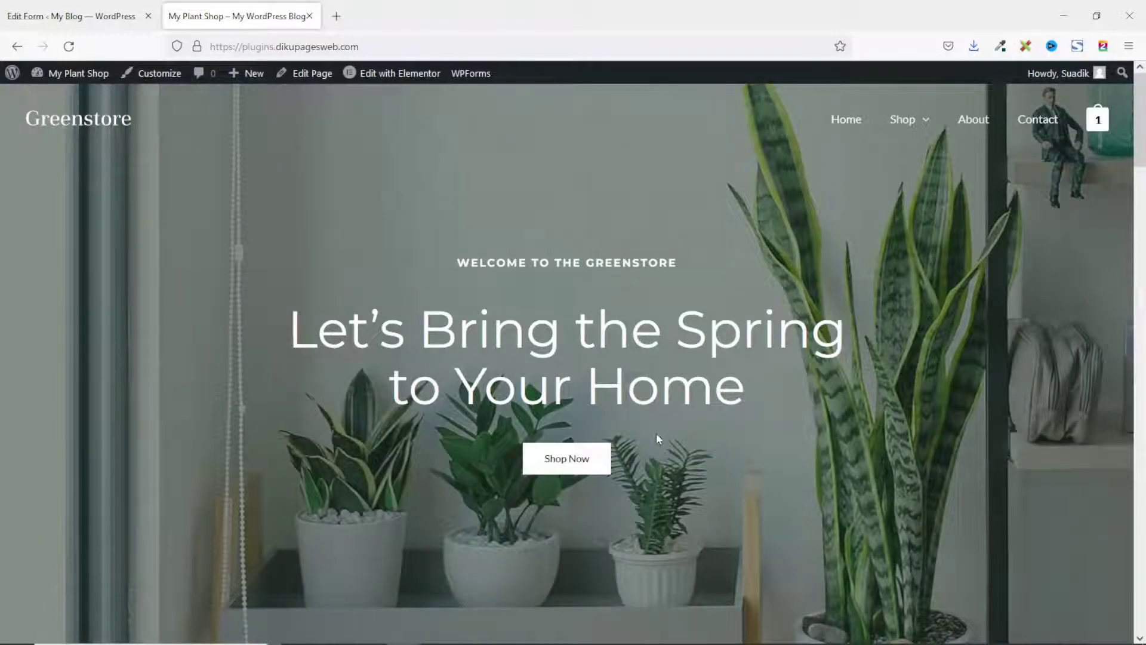
{"action": "left_click", "coordinate": [90, 15]}
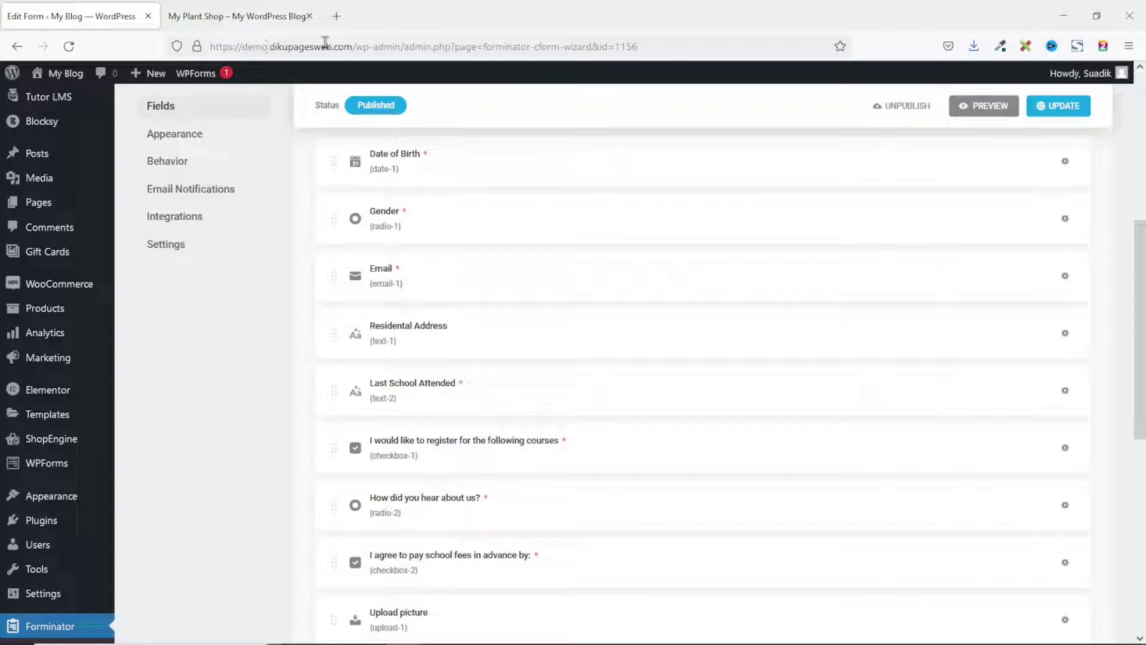
{"action": "left_click", "coordinate": [240, 17]}
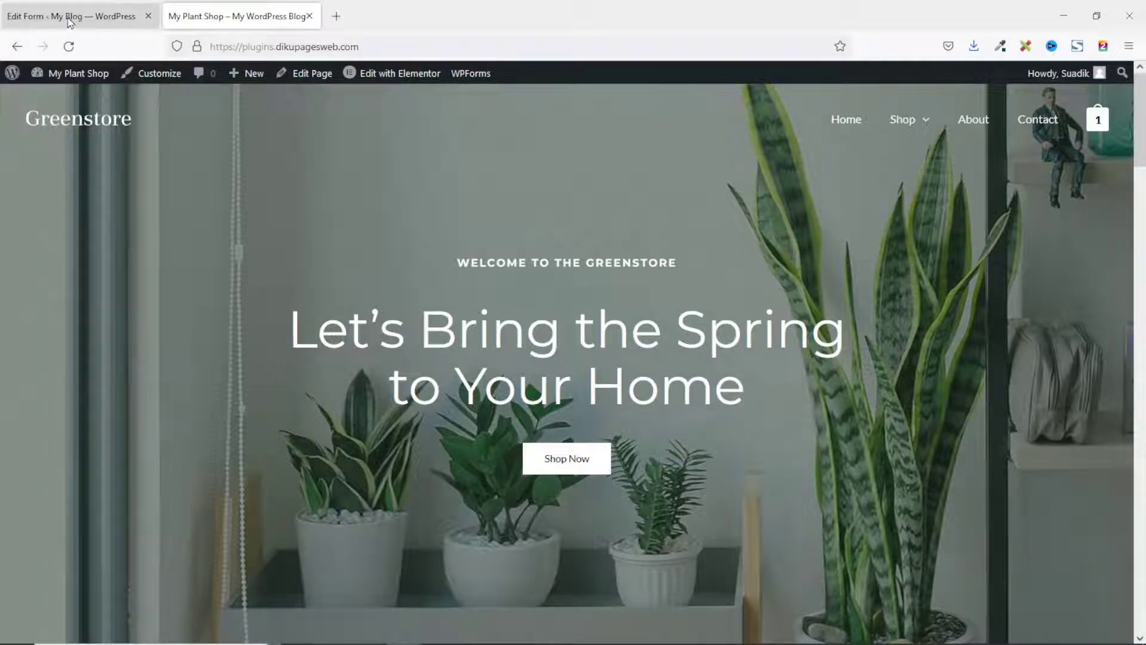
{"action": "left_click", "coordinate": [81, 16]}
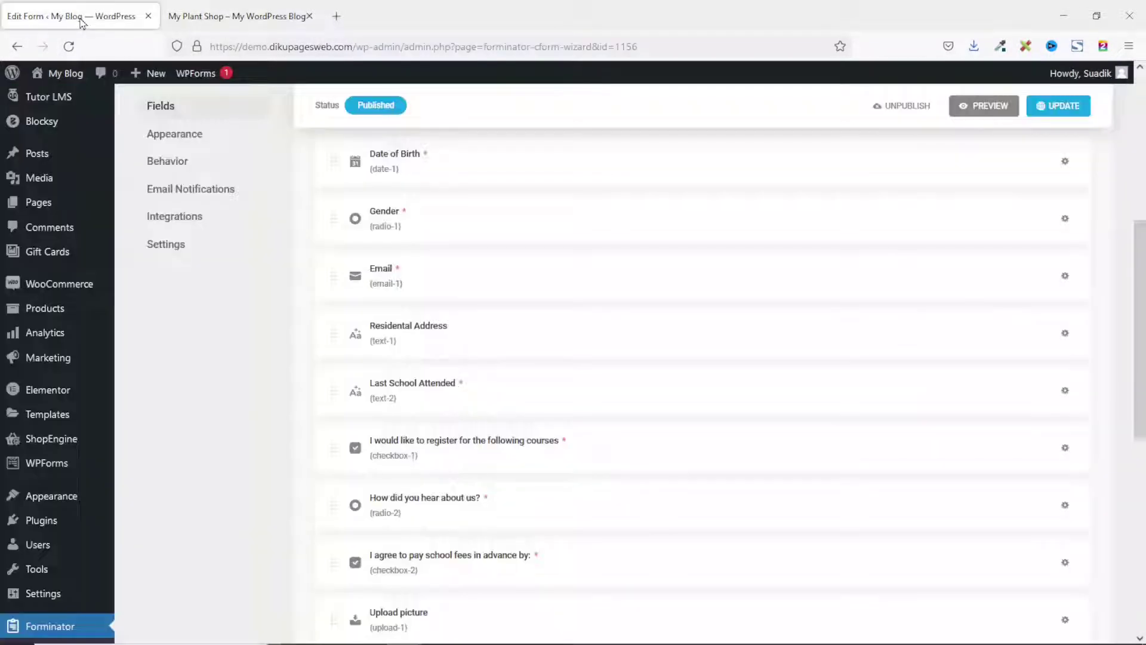
{"action": "scroll", "coordinate": [294, 452], "scroll_direction": "down", "scroll_amount": 1}
{"action": "scroll", "coordinate": [294, 452], "scroll_direction": "down", "scroll_amount": 3}
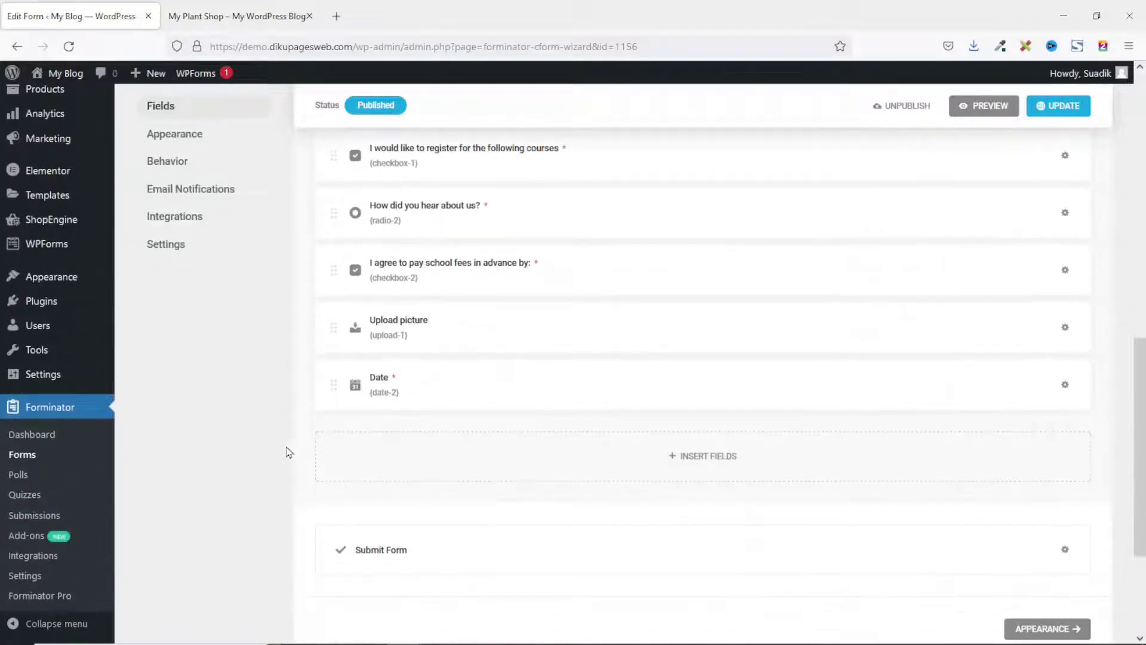
{"action": "left_click", "coordinate": [23, 456]}
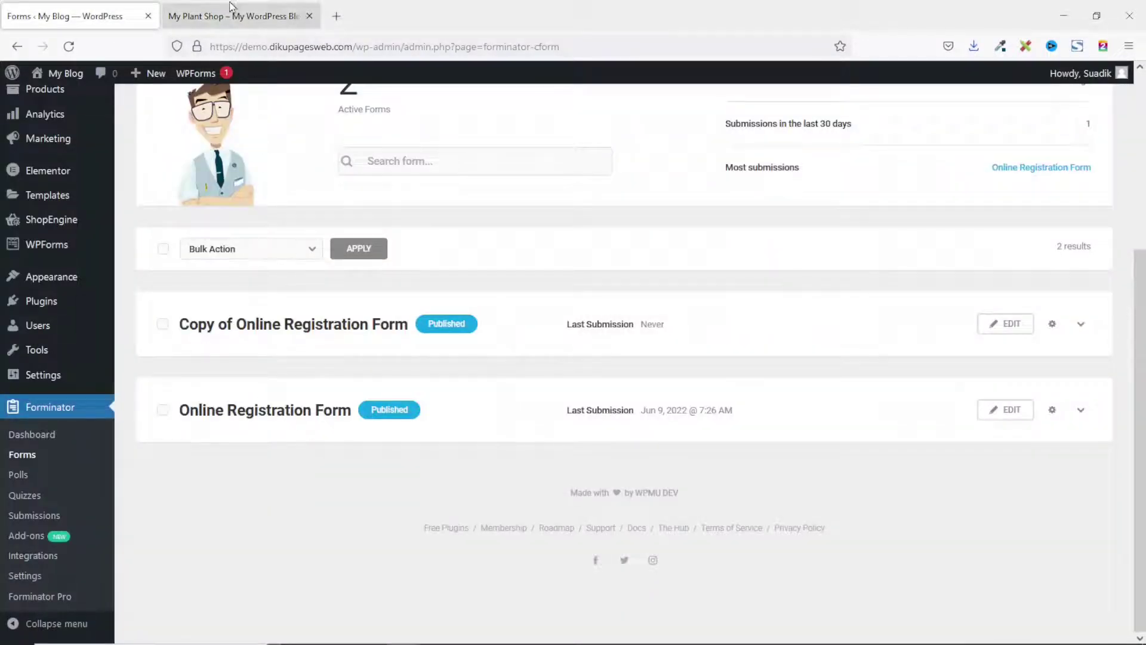
{"action": "left_click", "coordinate": [237, 16]}
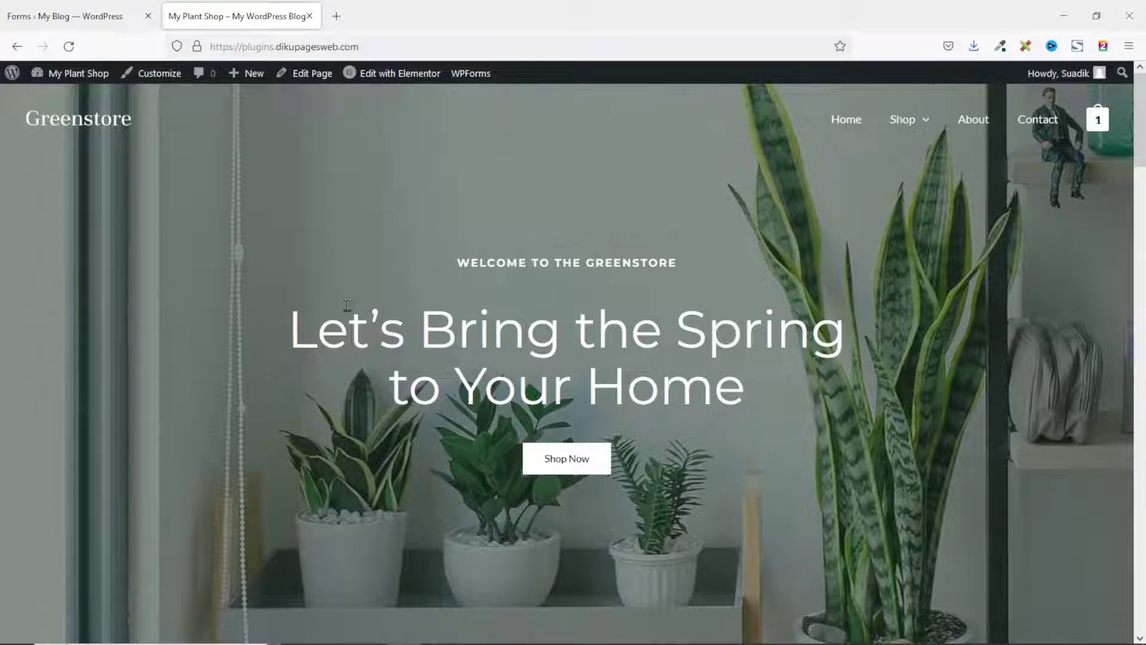
{"action": "mouse_move", "coordinate": [77, 73]}
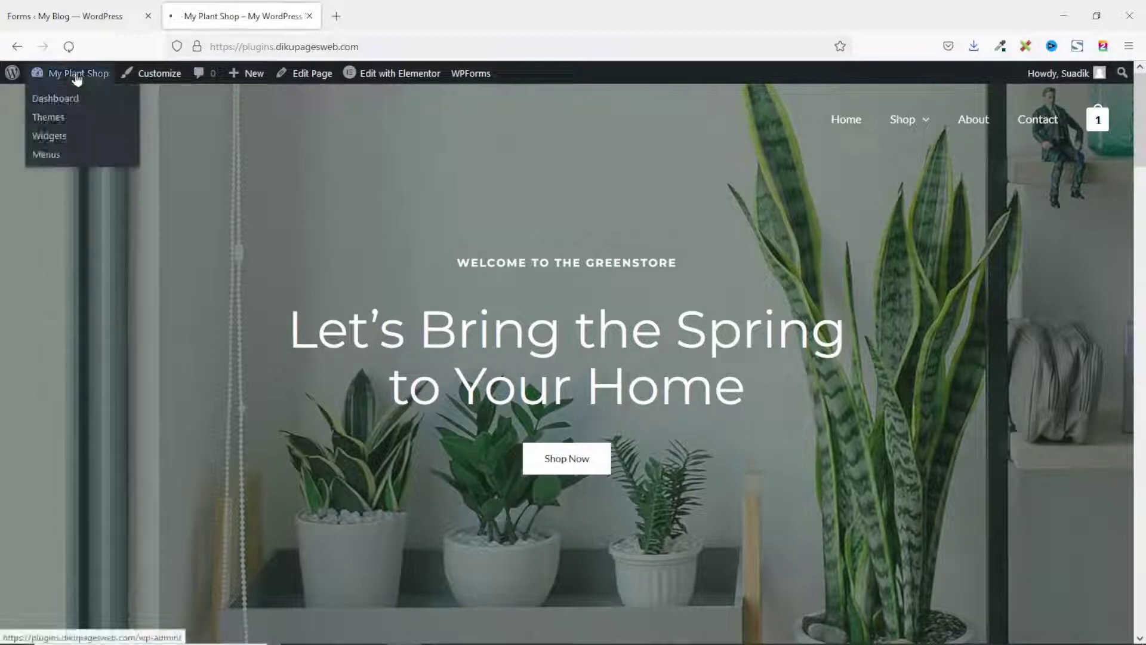
On My Plant Shop, find Forminator under Plugins > Add New, install it and activate it.
{"action": "left_click", "coordinate": [83, 101]}
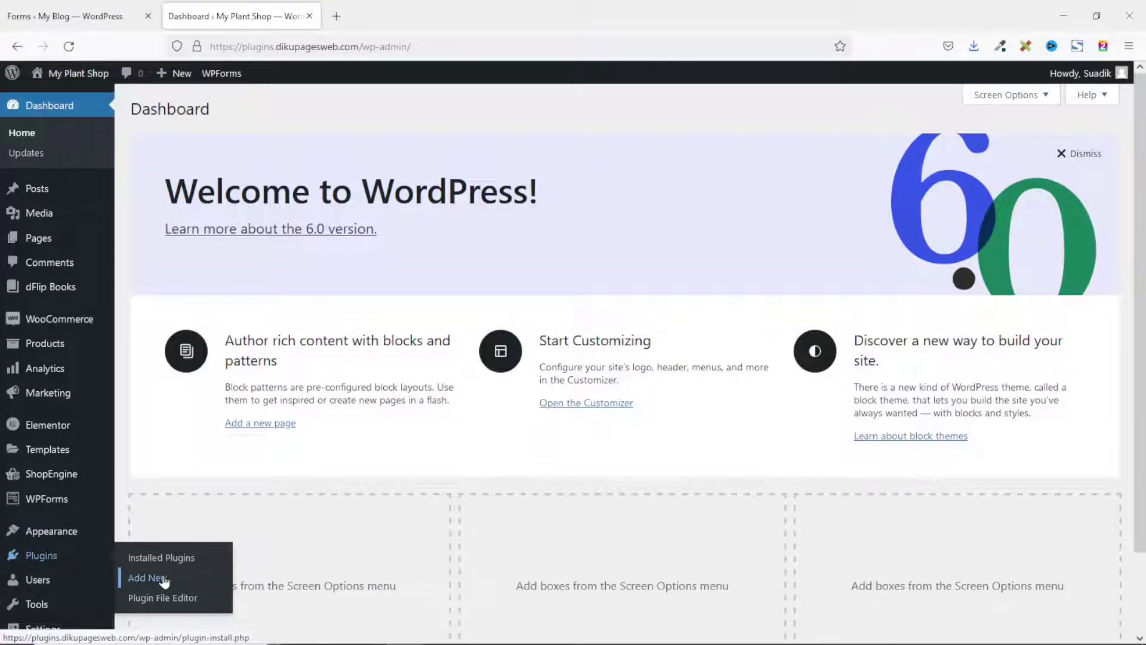
{"action": "left_click", "coordinate": [148, 578]}
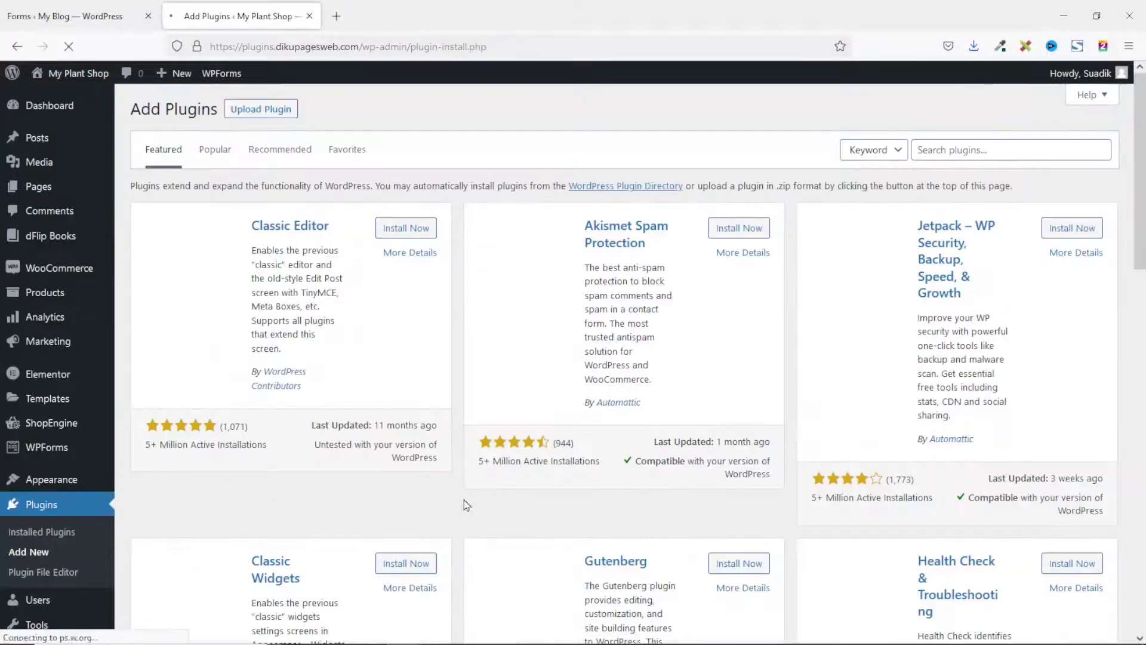
{"action": "left_click", "coordinate": [949, 150]}
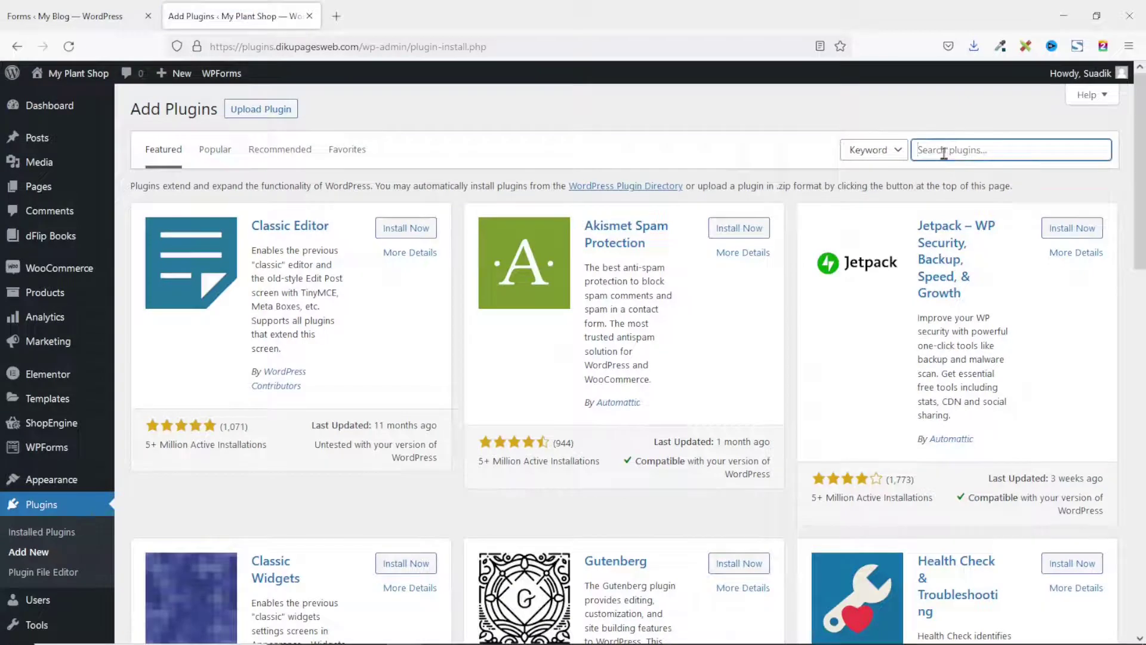
{"action": "type", "text": "forminator"}
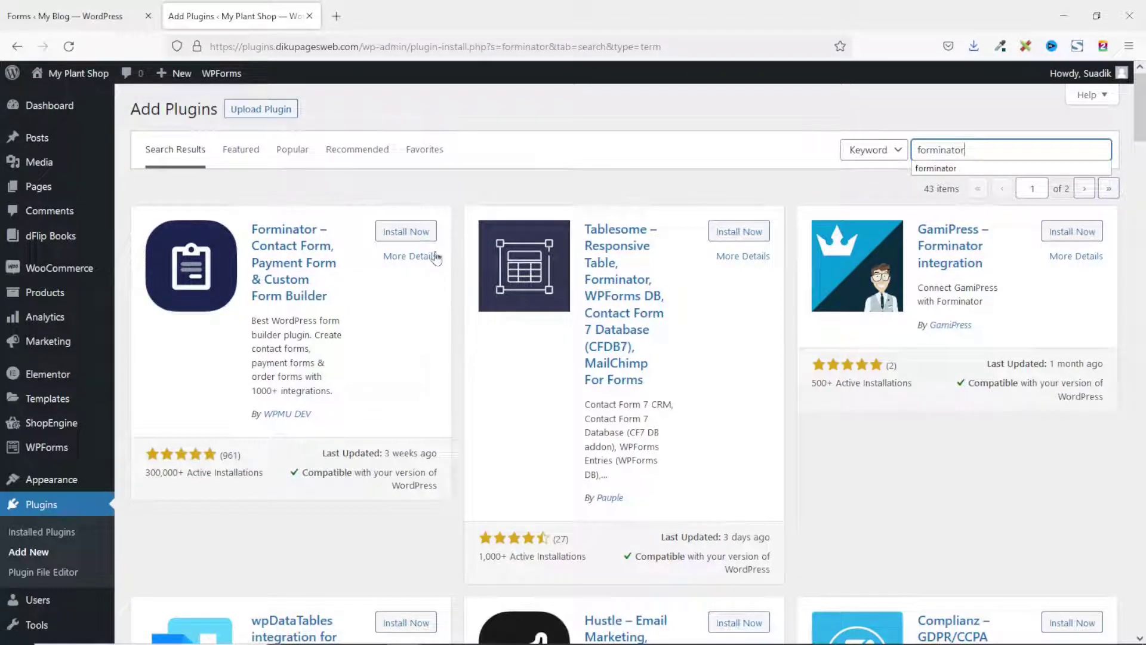
{"action": "left_click", "coordinate": [418, 235]}
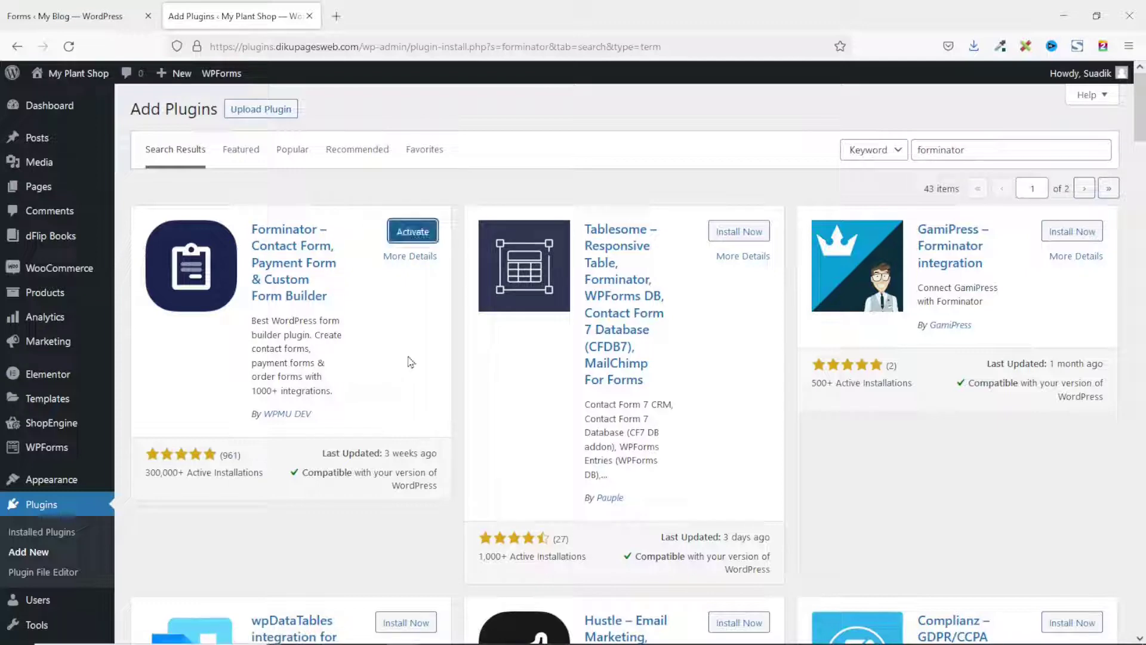
{"action": "left_click", "coordinate": [411, 232]}
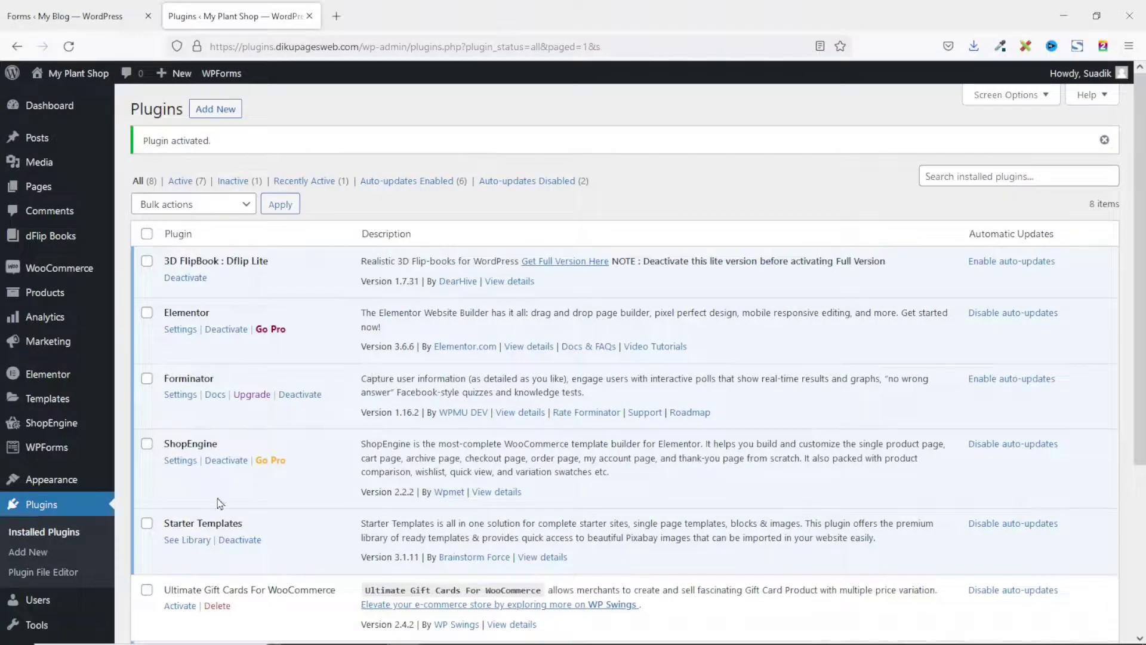
{"action": "scroll", "coordinate": [258, 481], "scroll_direction": "down", "scroll_amount": 3}
{"action": "scroll", "coordinate": [261, 479], "scroll_direction": "up", "scroll_amount": 3}
{"action": "scroll", "coordinate": [261, 474], "scroll_direction": "down", "scroll_amount": 5}
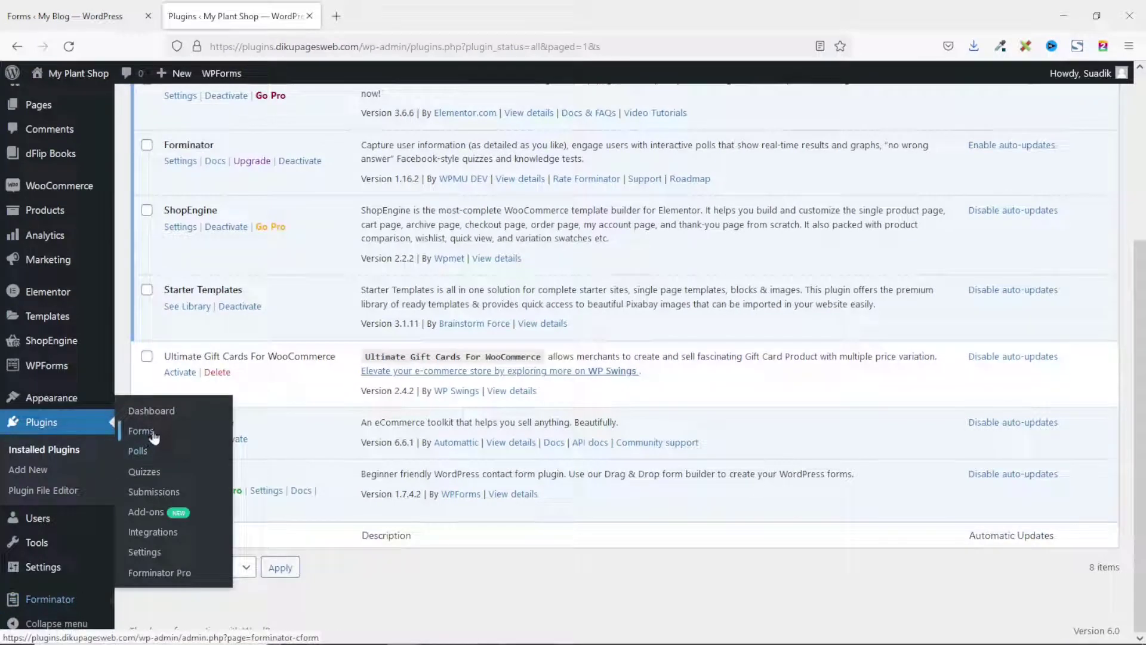
View My Plant Shop's empty Forminator Forms page, then open Online Registration Form's actions on My Blog.
{"action": "left_click", "coordinate": [144, 451]}
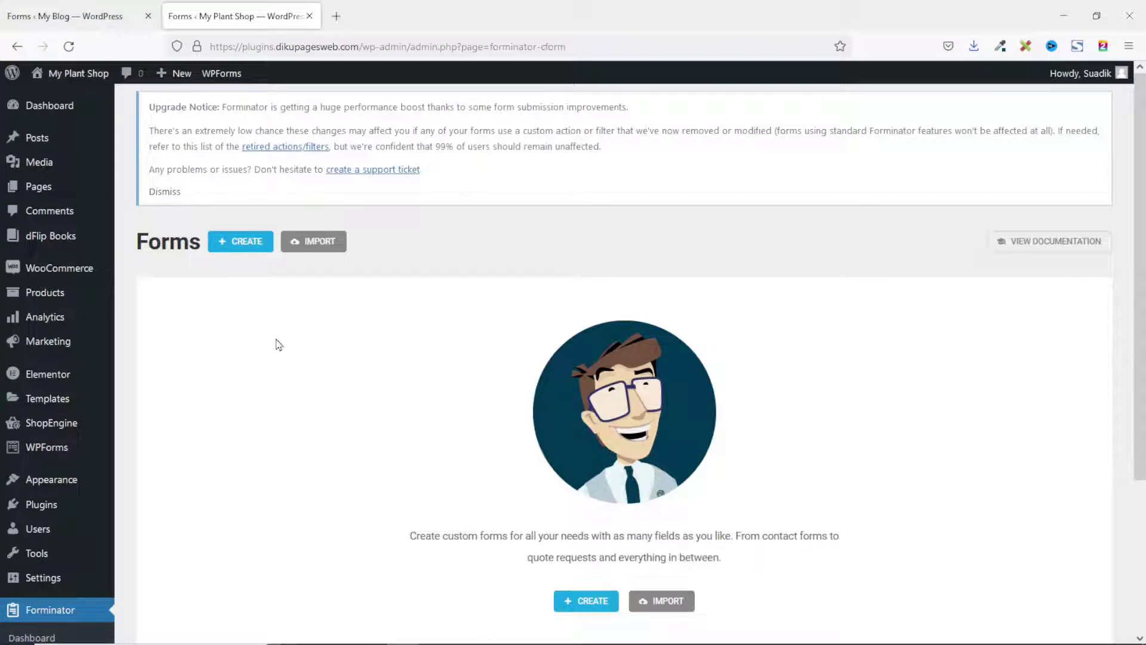
{"action": "left_click", "coordinate": [72, 15]}
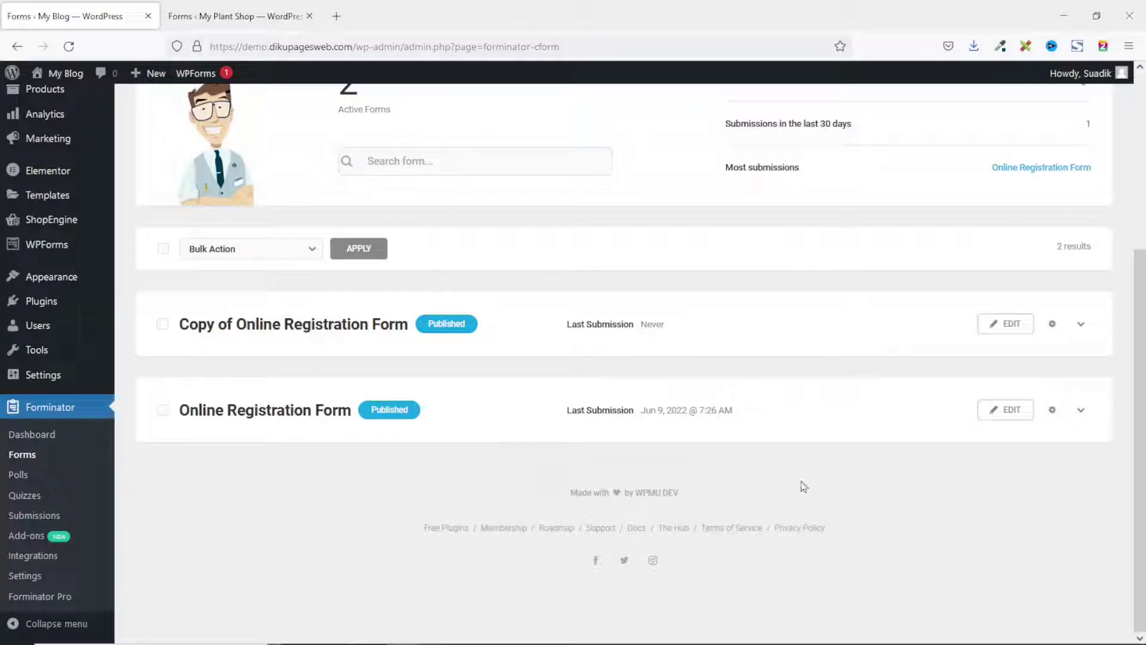
{"action": "left_click", "coordinate": [1054, 412]}
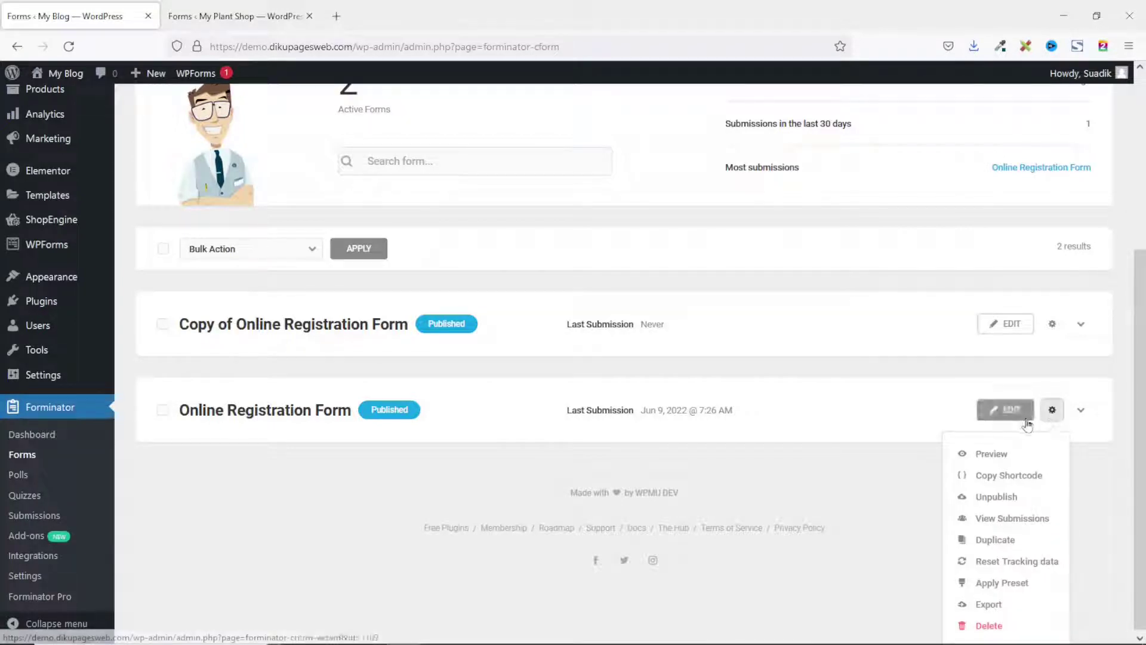
Export Online Registration Form, copy all of its export code, and return to My Plant Shop.
{"action": "left_click", "coordinate": [989, 606]}
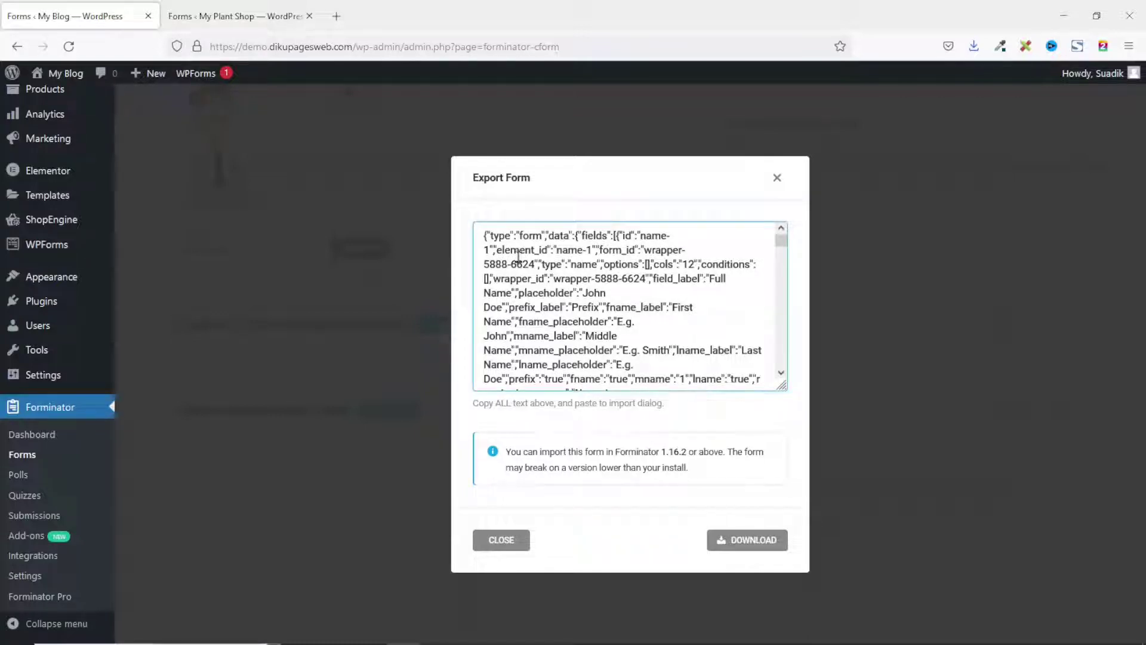
{"action": "key", "text": "ctrl+a"}
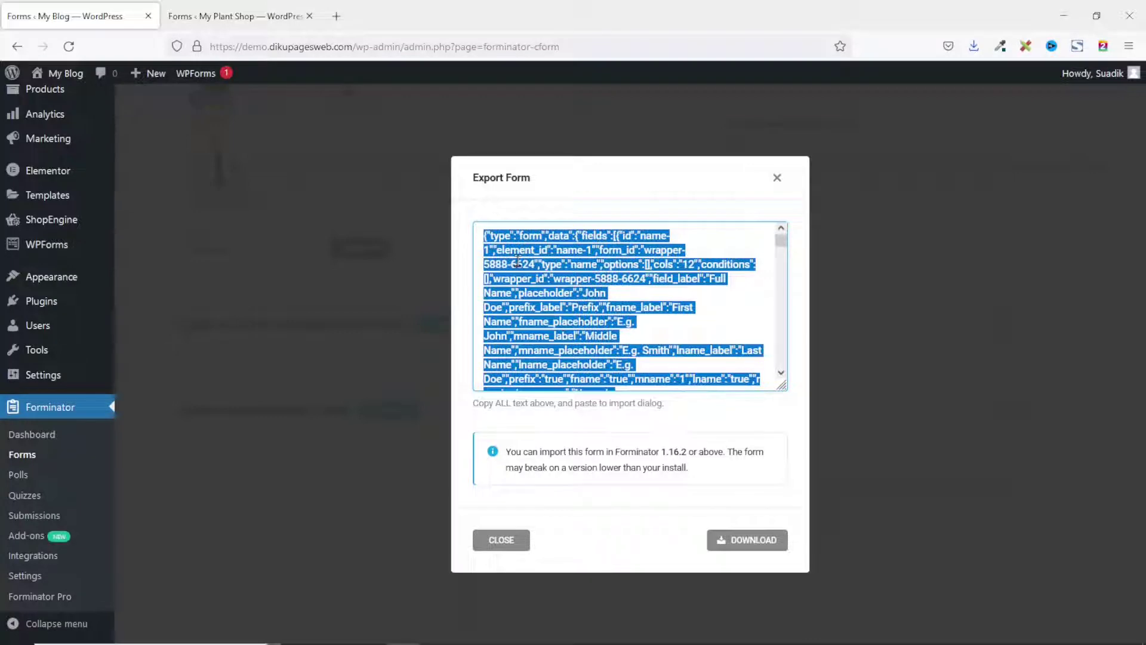
{"action": "right_click", "coordinate": [517, 263]}
{"action": "left_click", "coordinate": [561, 344]}
{"action": "left_click", "coordinate": [240, 19]}
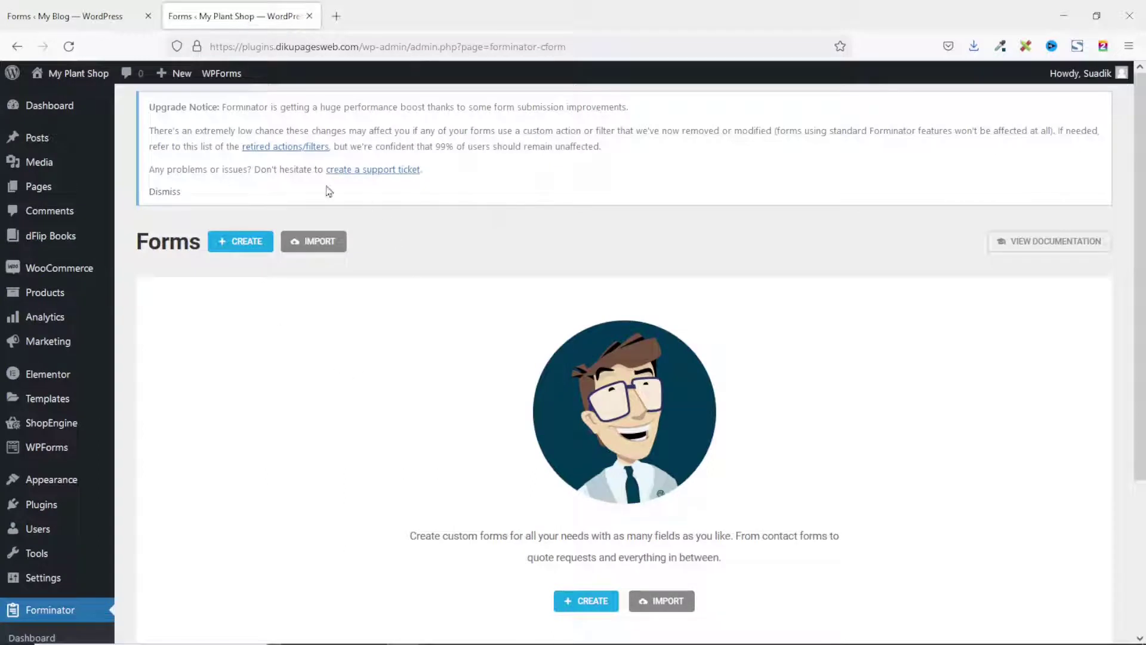
Paste the copied form code into Forminator's Import box on My Plant Shop and import it.
{"action": "left_click", "coordinate": [318, 249]}
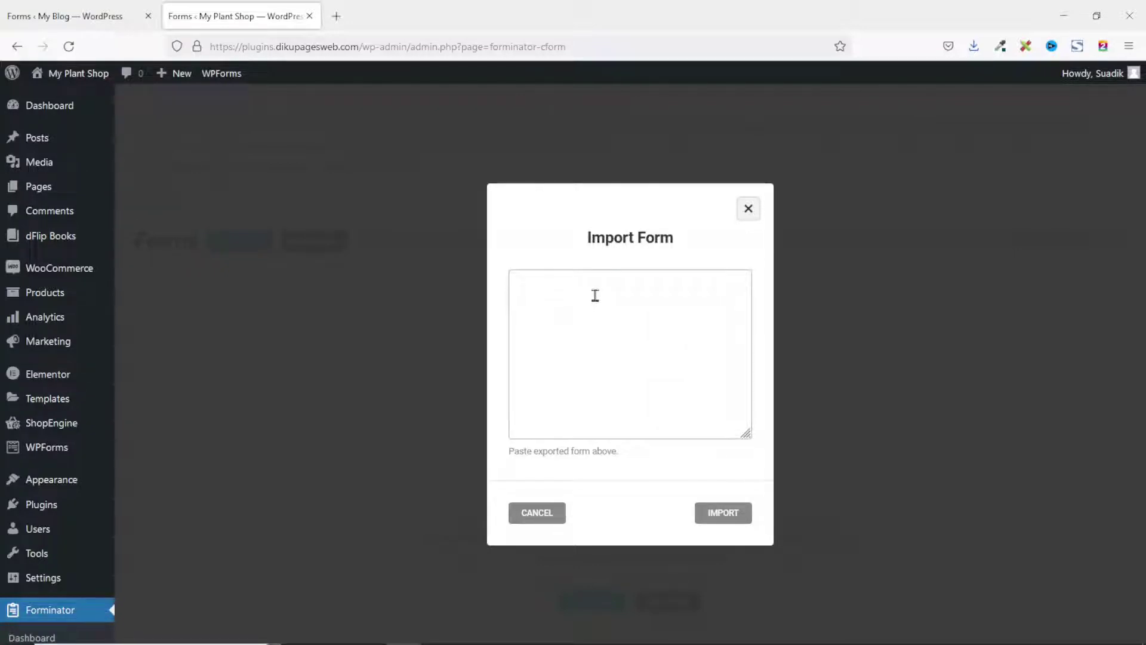
{"action": "left_click", "coordinate": [595, 295]}
{"action": "right_click", "coordinate": [594, 296]}
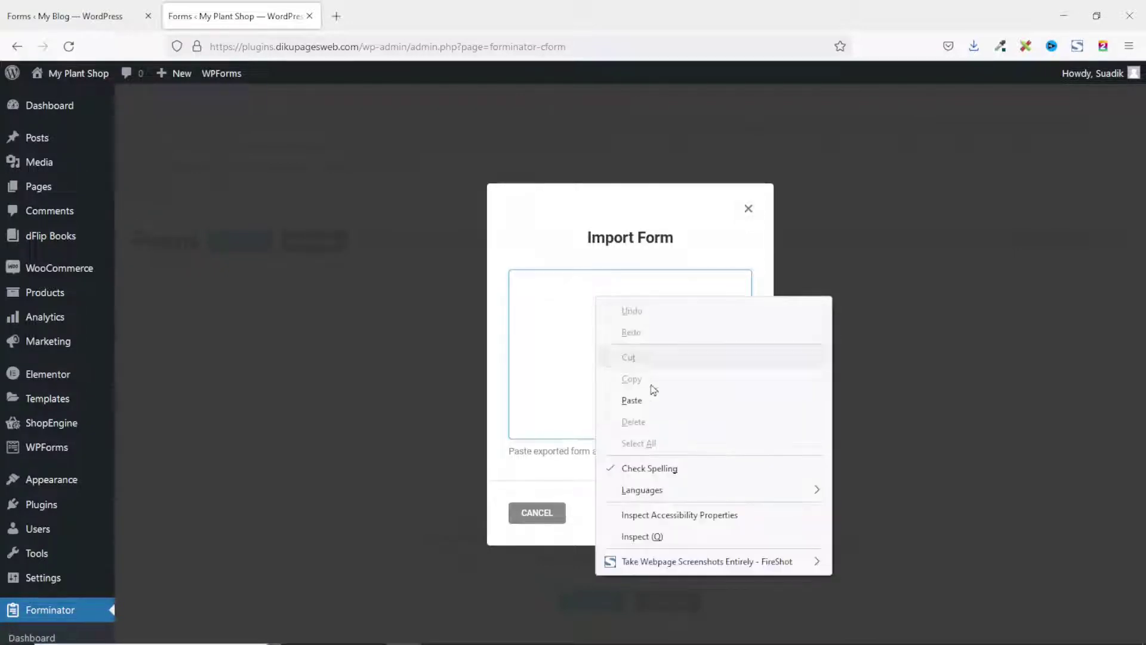
{"action": "left_click", "coordinate": [632, 401]}
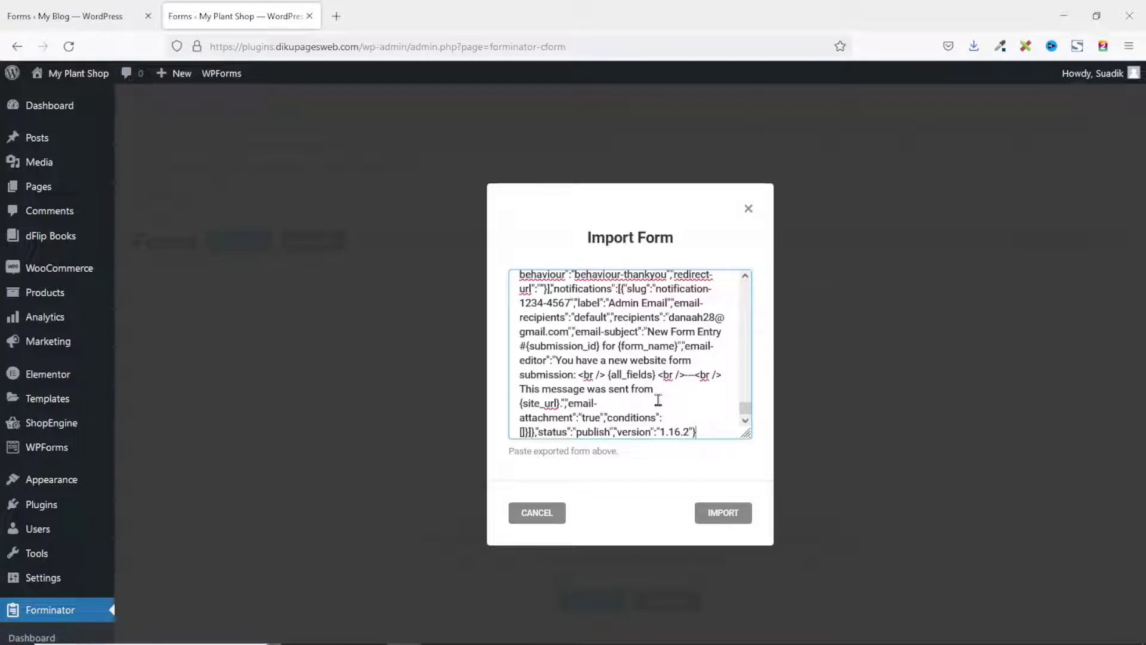
{"action": "left_click", "coordinate": [719, 509]}
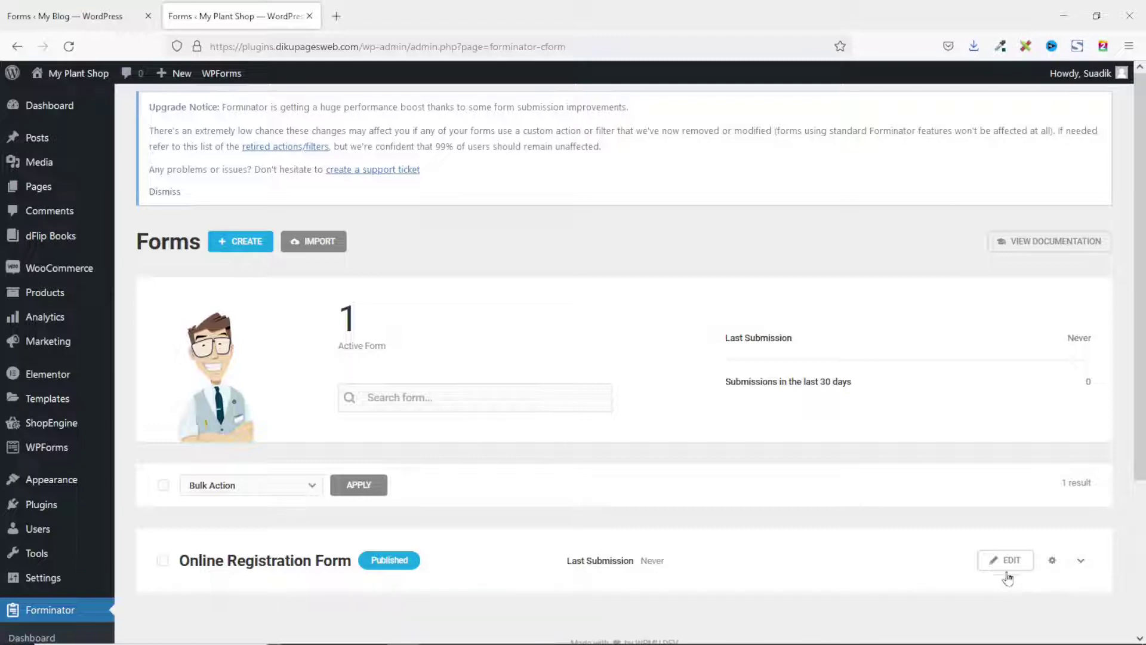
Edit the imported Online Registration Form, then preview it and close the preview.
{"action": "left_click", "coordinate": [987, 564]}
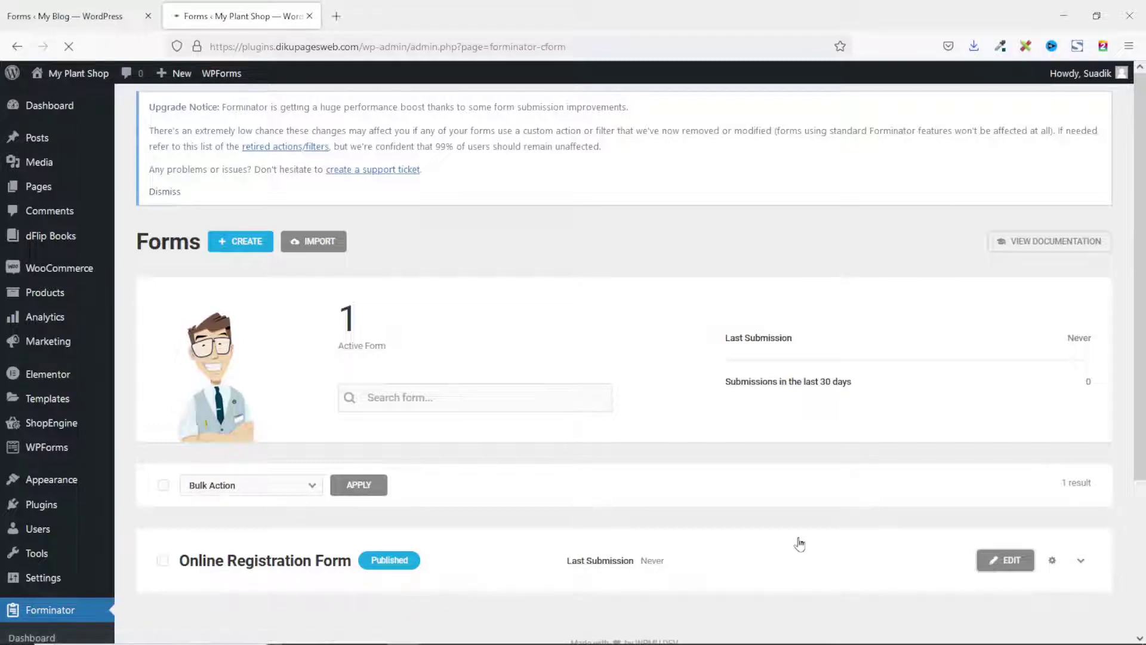
{"action": "left_click", "coordinate": [986, 301]}
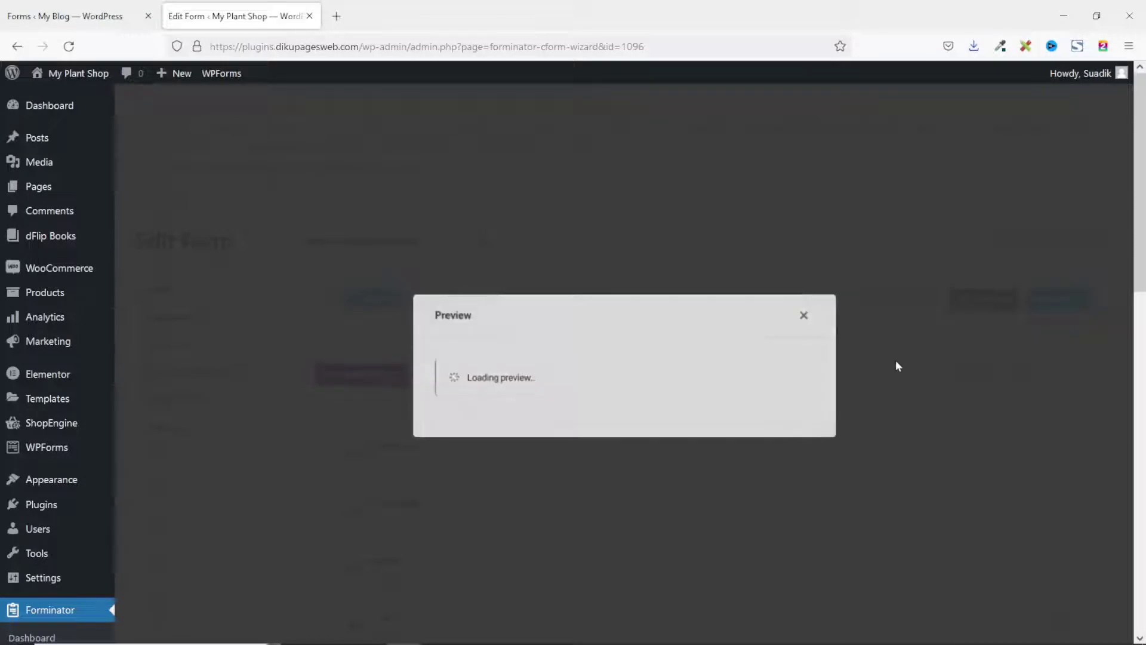
{"action": "scroll", "coordinate": [688, 354], "scroll_direction": "down", "scroll_amount": 5}
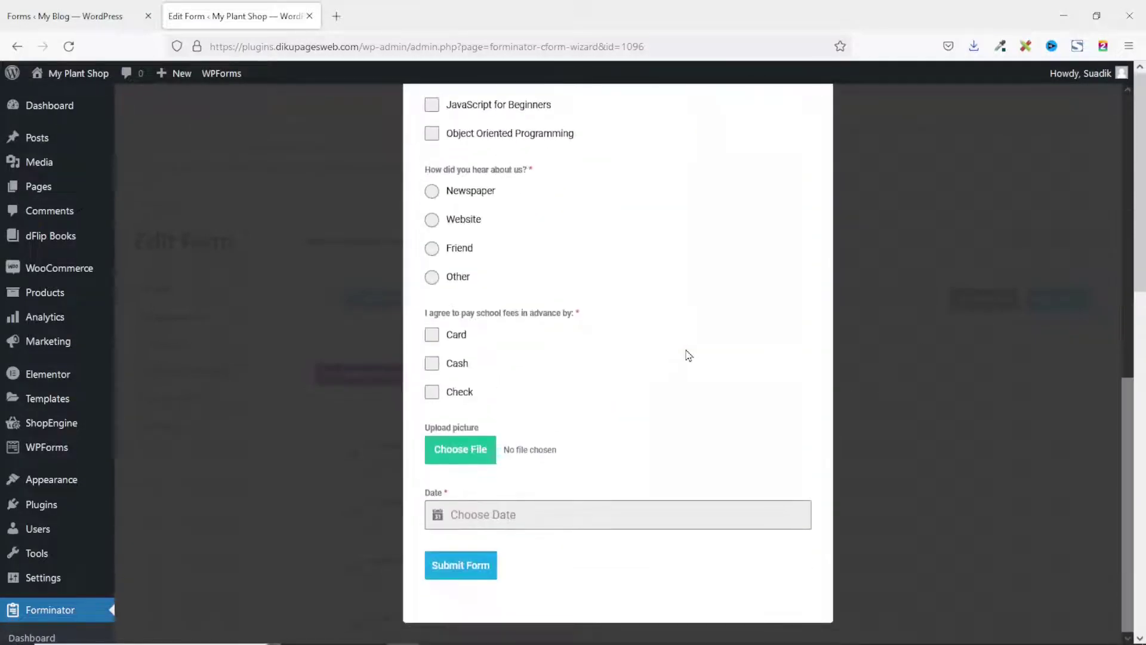
{"action": "scroll", "coordinate": [688, 354], "scroll_direction": "up", "scroll_amount": 4}
{"action": "scroll", "coordinate": [686, 353], "scroll_direction": "up", "scroll_amount": 2}
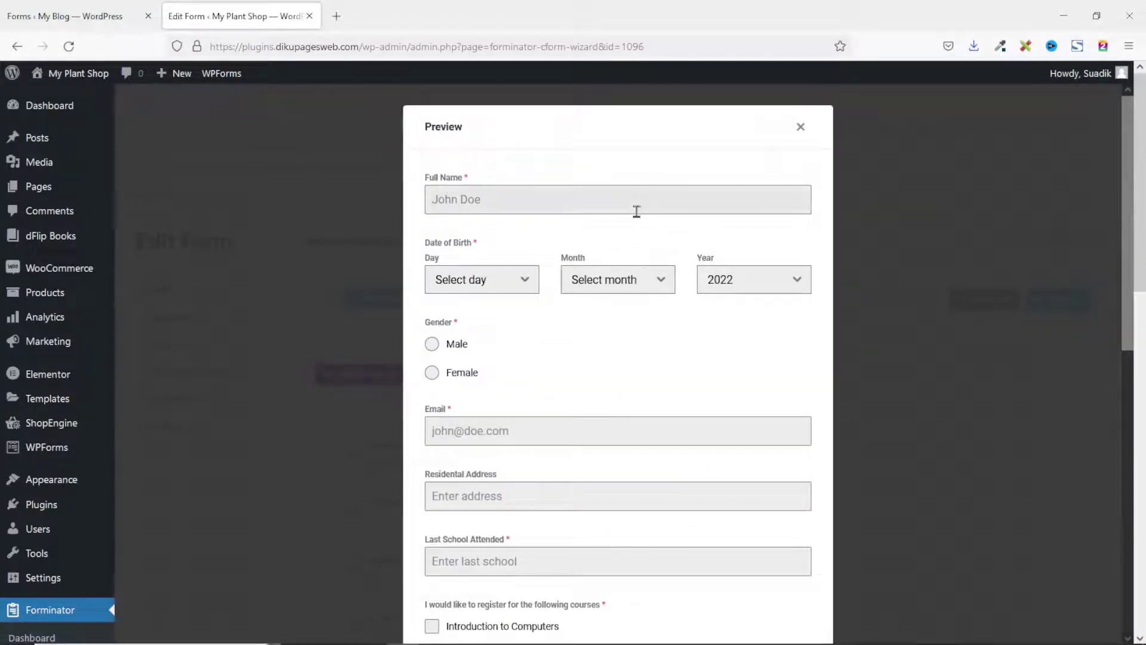
{"action": "scroll", "coordinate": [655, 367], "scroll_direction": "down", "scroll_amount": 6}
{"action": "scroll", "coordinate": [645, 409], "scroll_direction": "up", "scroll_amount": 5}
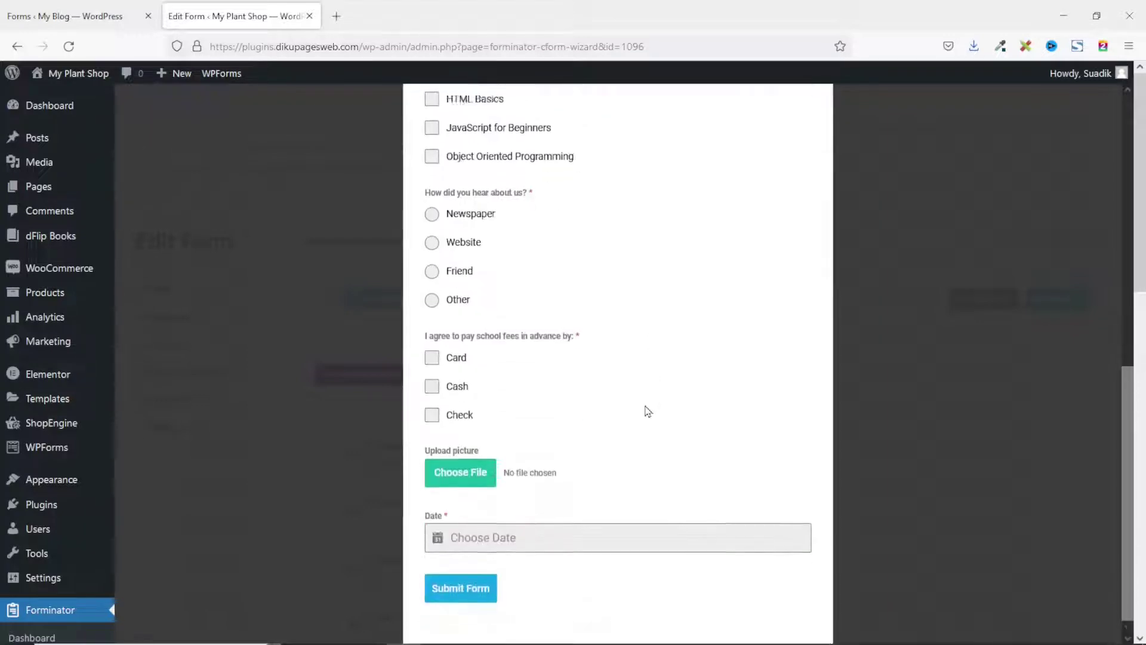
{"action": "scroll", "coordinate": [662, 187], "scroll_direction": "up", "scroll_amount": 2}
{"action": "scroll", "coordinate": [663, 420], "scroll_direction": "down", "scroll_amount": 6}
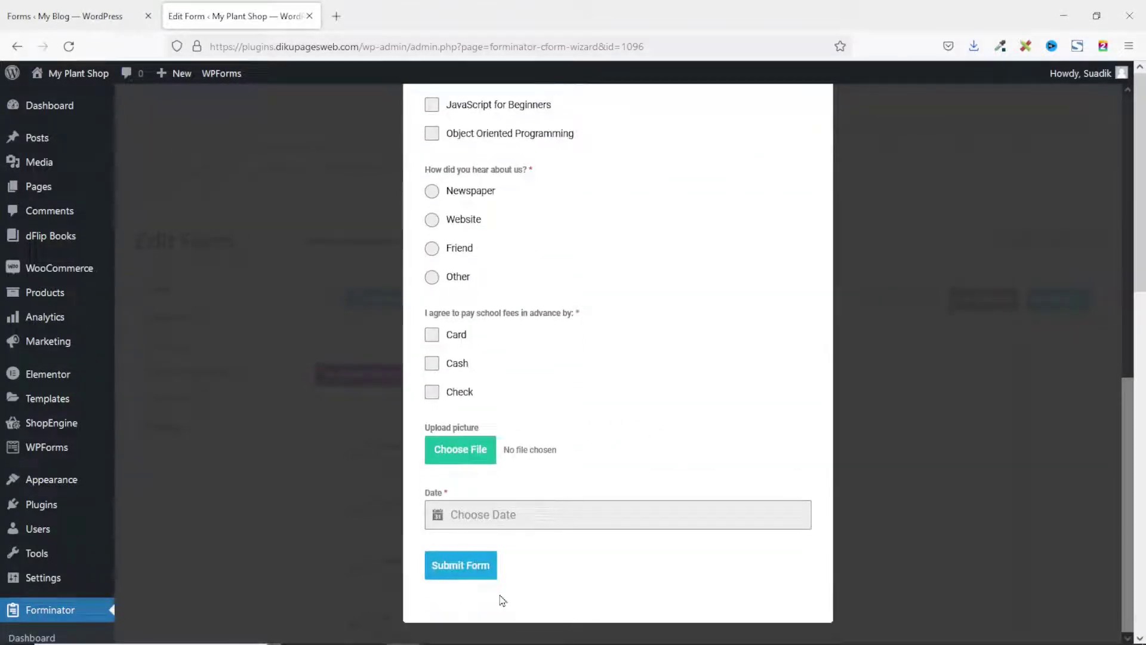
{"action": "scroll", "coordinate": [582, 550], "scroll_direction": "up", "scroll_amount": 6}
{"action": "left_click", "coordinate": [799, 128]}
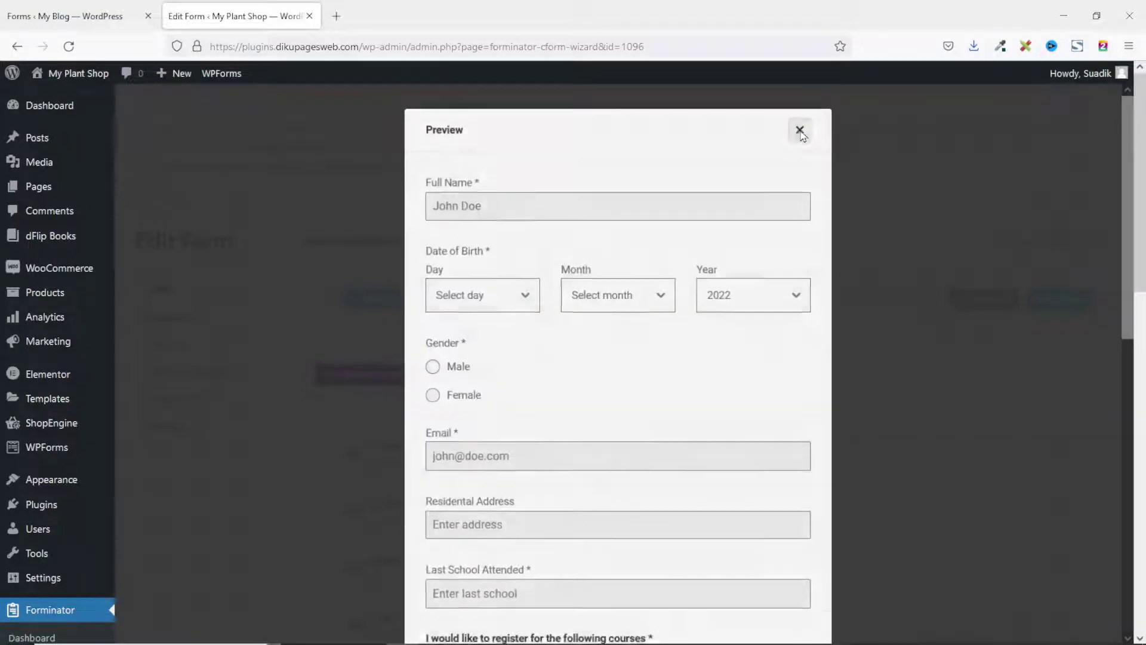
{"action": "scroll", "coordinate": [707, 352], "scroll_direction": "down", "scroll_amount": 2}
{"action": "scroll", "coordinate": [708, 353], "scroll_direction": "down", "scroll_amount": 4}
{"action": "scroll", "coordinate": [707, 353], "scroll_direction": "down", "scroll_amount": 2}
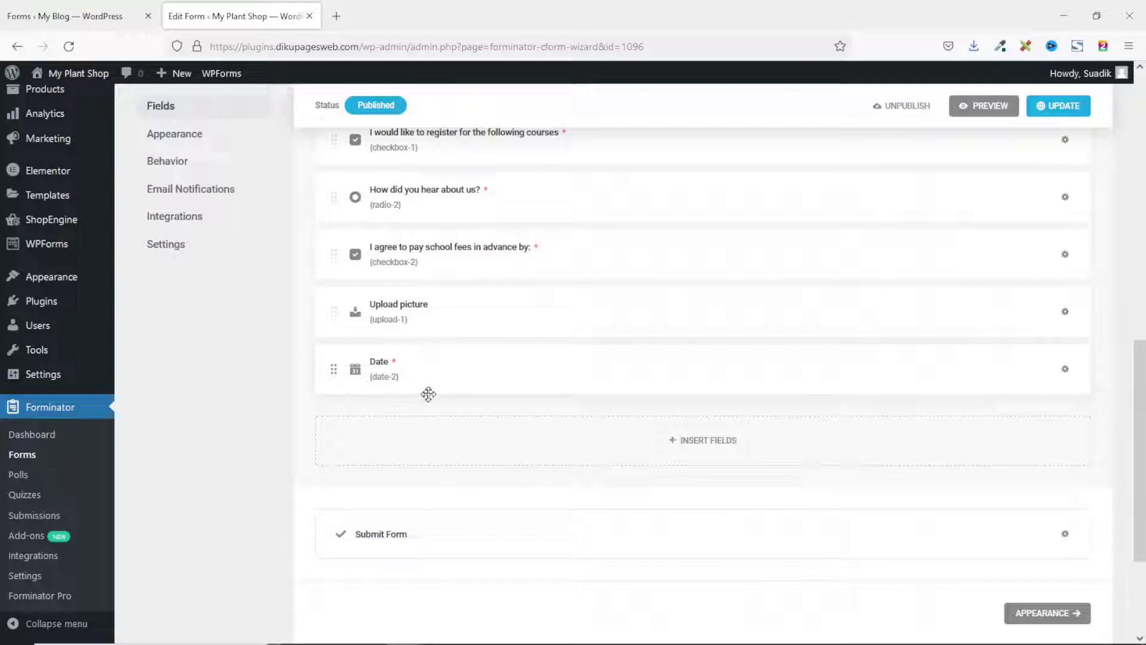
Insert a single-line Input field into the registration form.
{"action": "left_click", "coordinate": [713, 440]}
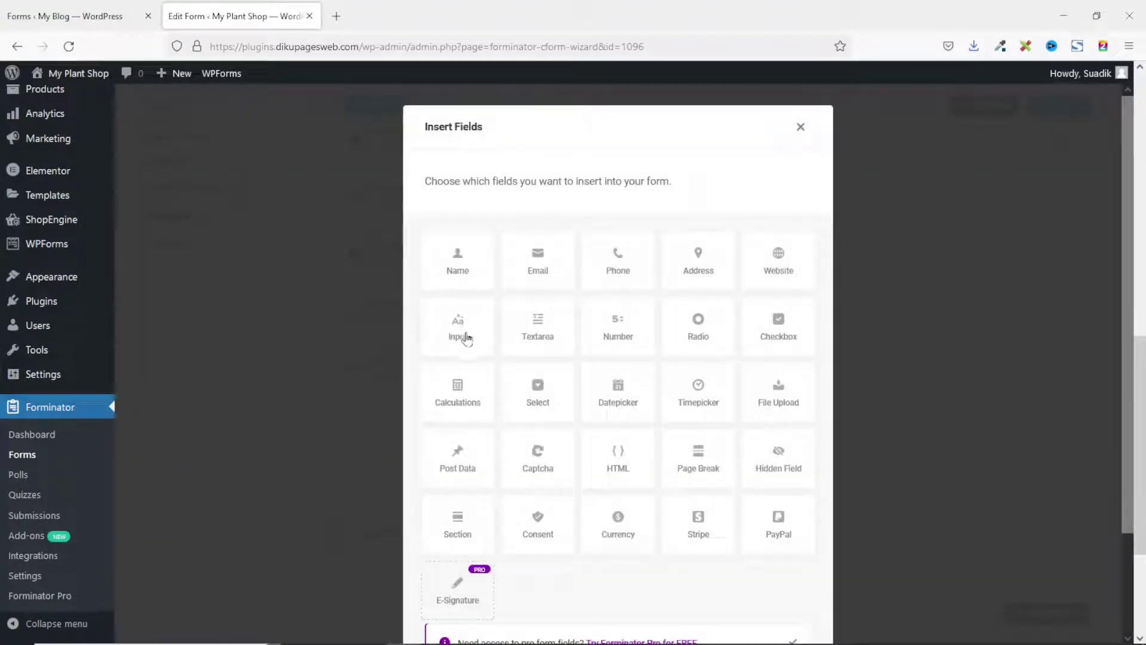
{"action": "left_click", "coordinate": [466, 331]}
{"action": "scroll", "coordinate": [747, 498], "scroll_direction": "down", "scroll_amount": 2}
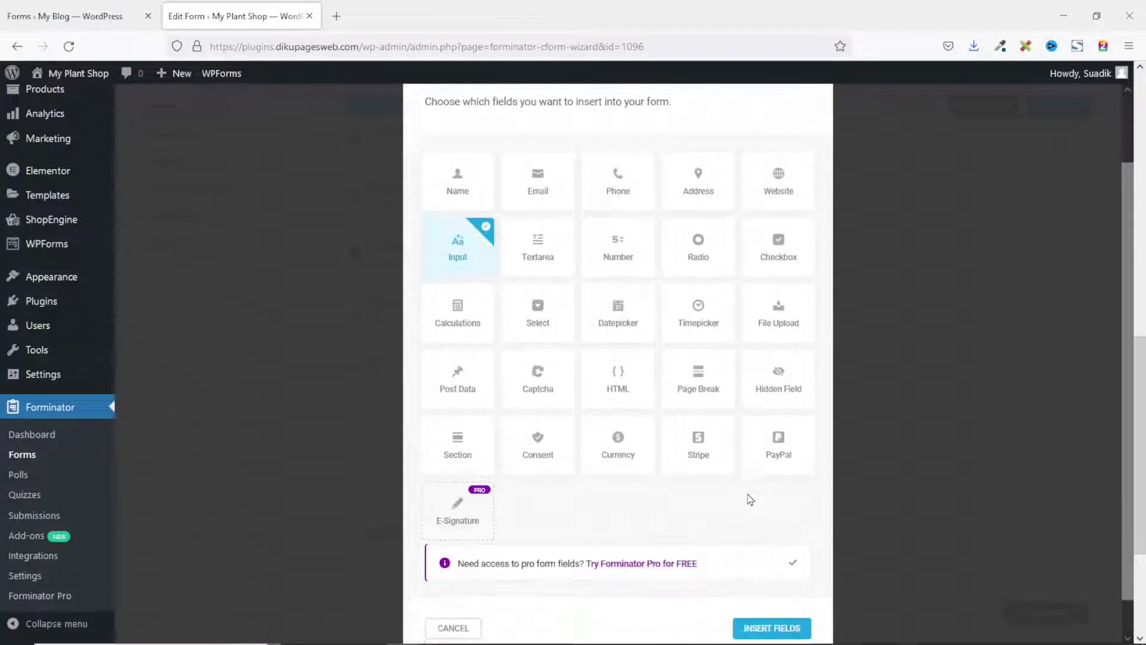
{"action": "left_click", "coordinate": [772, 590]}
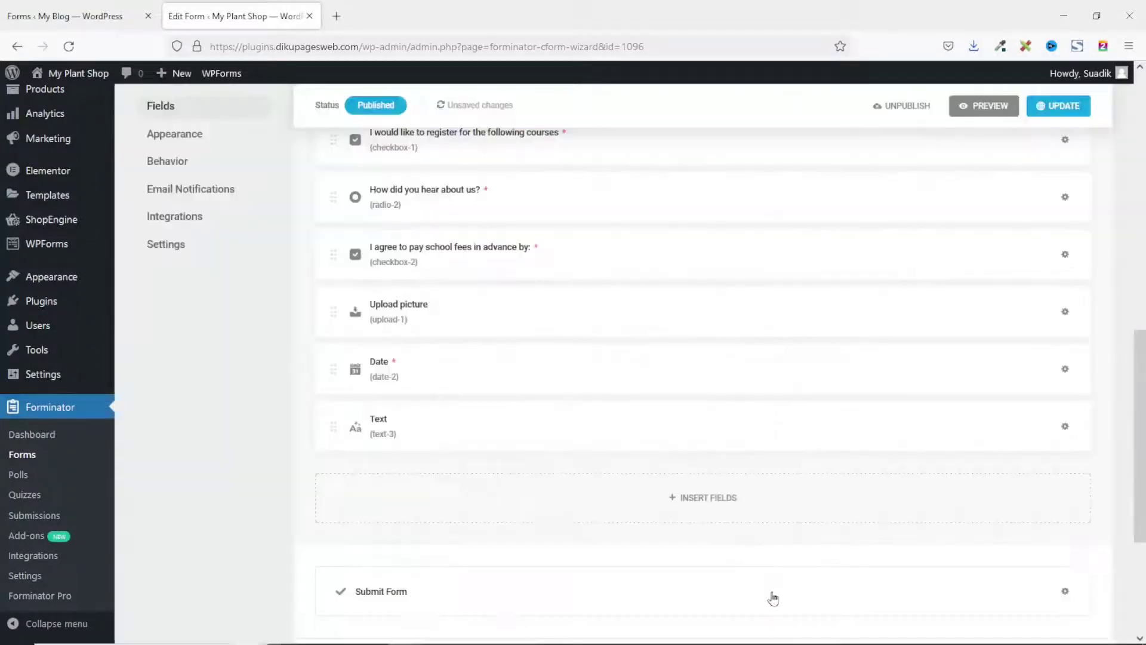
Label the field Signature with placeholder 'Enter your name', make it required, and apply.
{"action": "left_click", "coordinate": [462, 310]}
{"action": "double_click", "coordinate": [463, 309]}
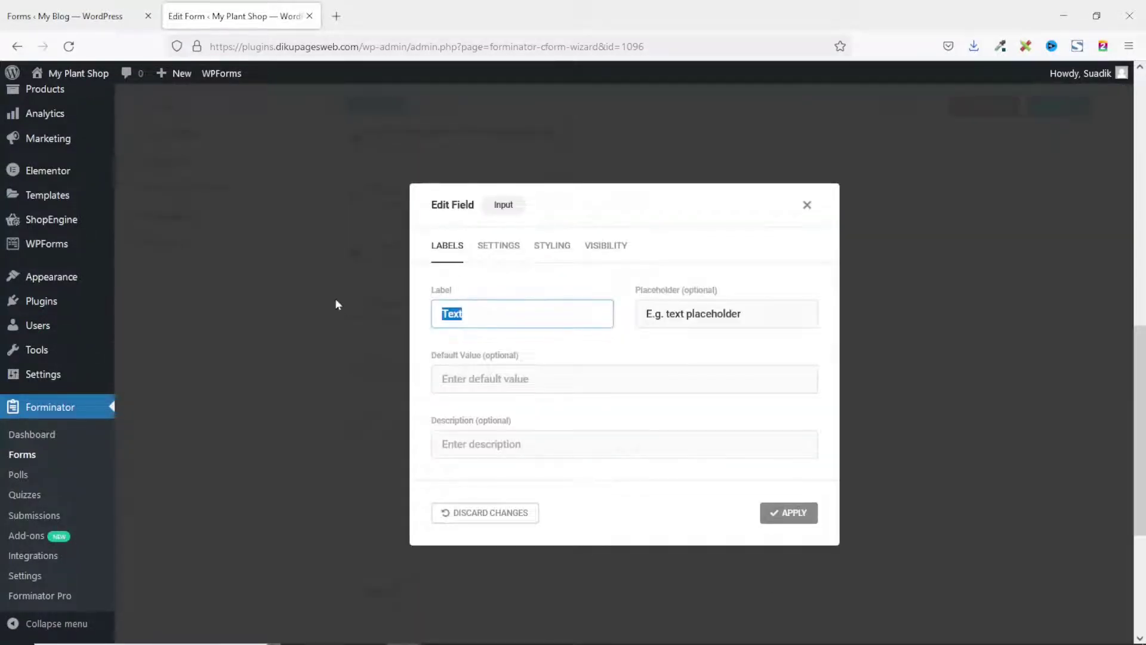
{"action": "type", "text": "Signatur"}
{"action": "type", "text": "e"}
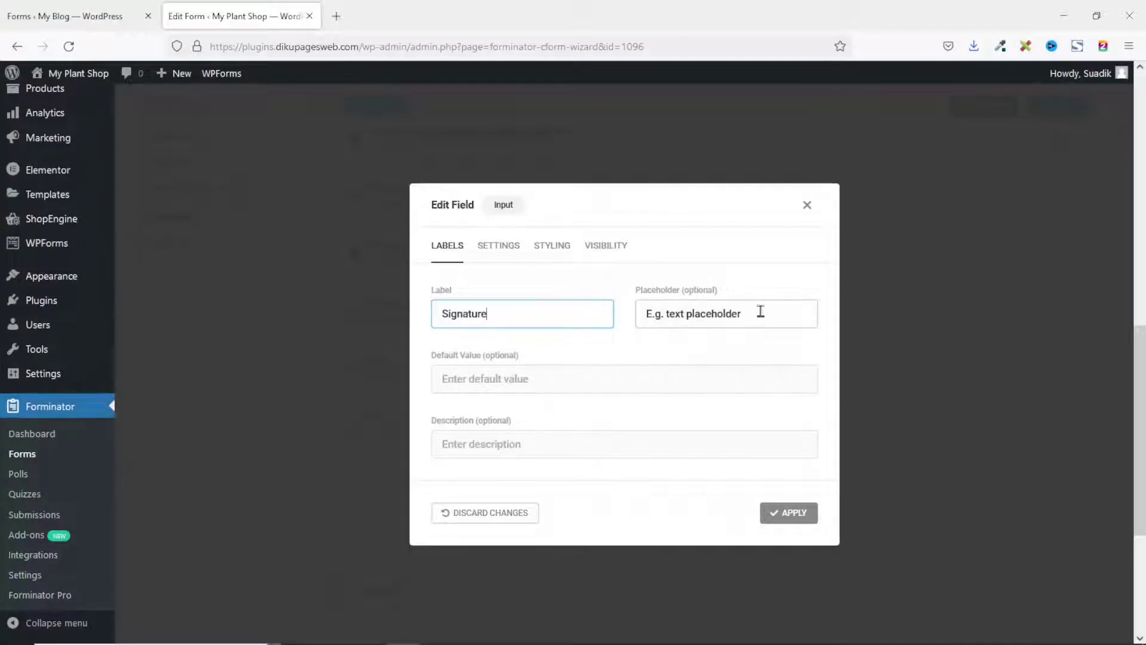
{"action": "left_click_drag", "start_coordinate": [731, 315], "coordinate": [508, 305]}
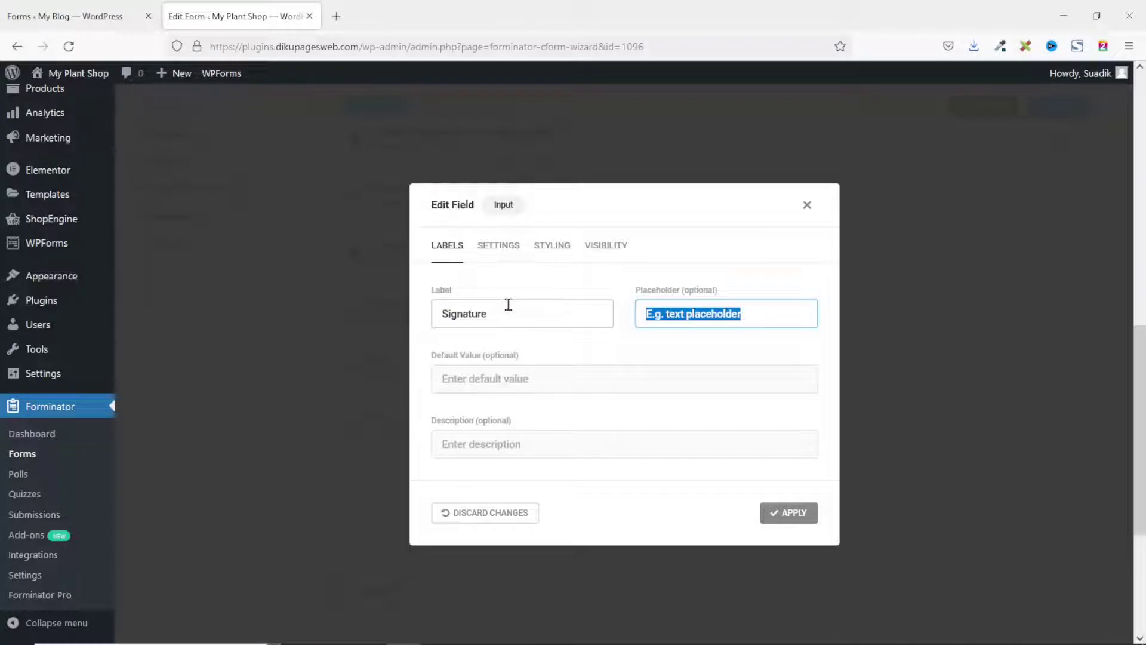
{"action": "type", "text": "Enter your name"}
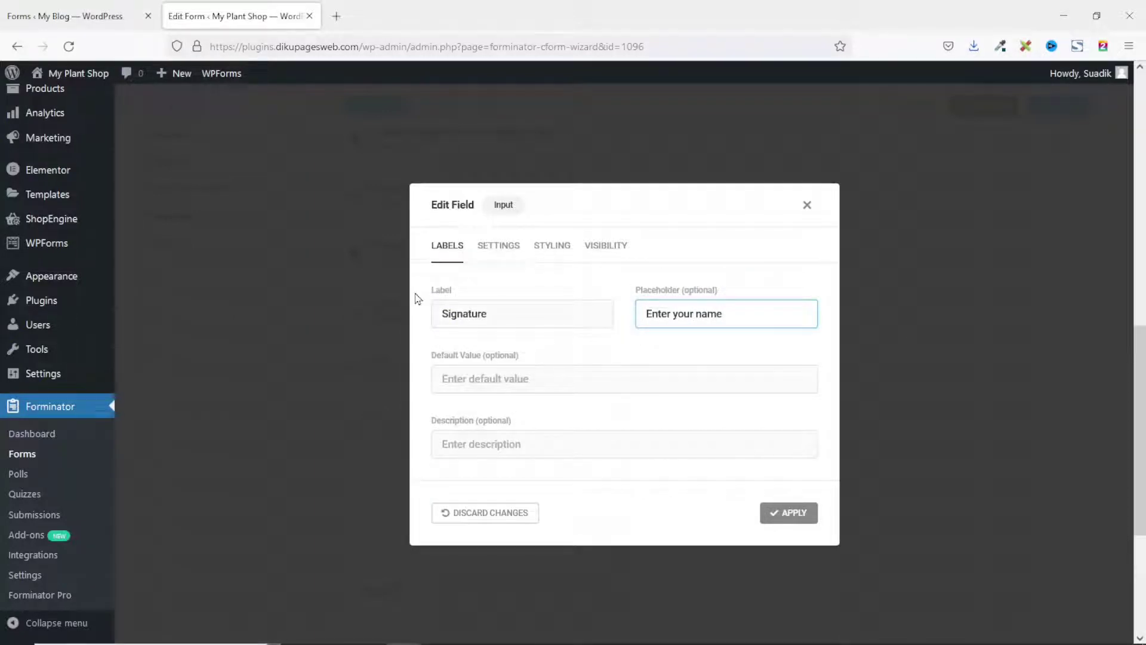
{"action": "left_click", "coordinate": [500, 245]}
{"action": "left_click", "coordinate": [519, 275]}
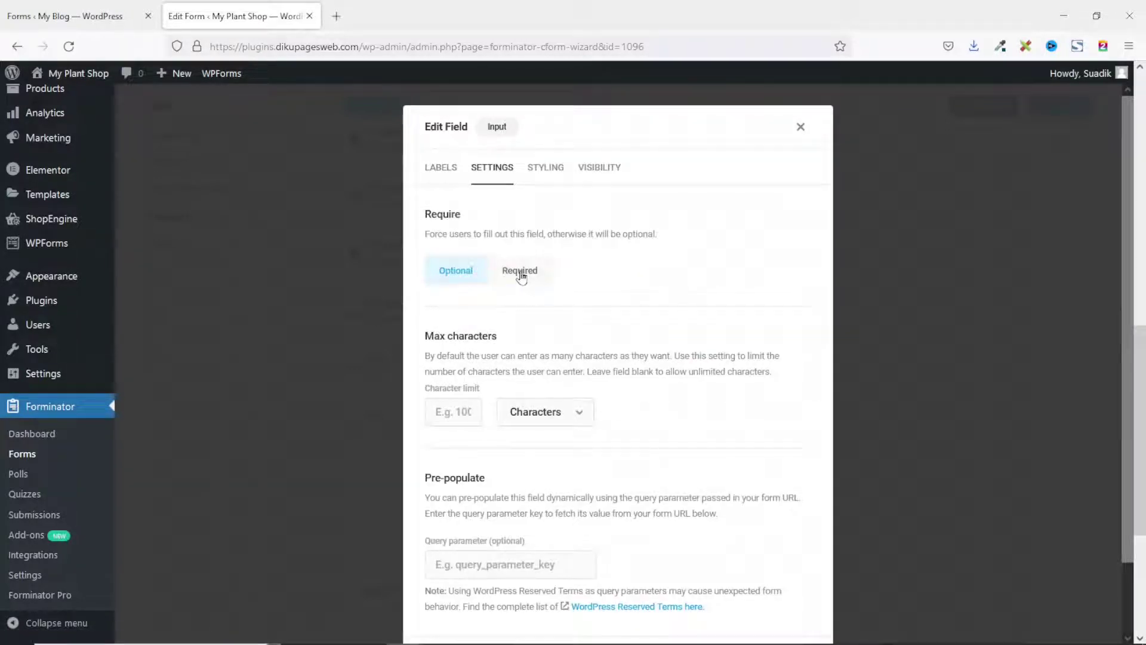
{"action": "scroll", "coordinate": [697, 383], "scroll_direction": "down", "scroll_amount": 3}
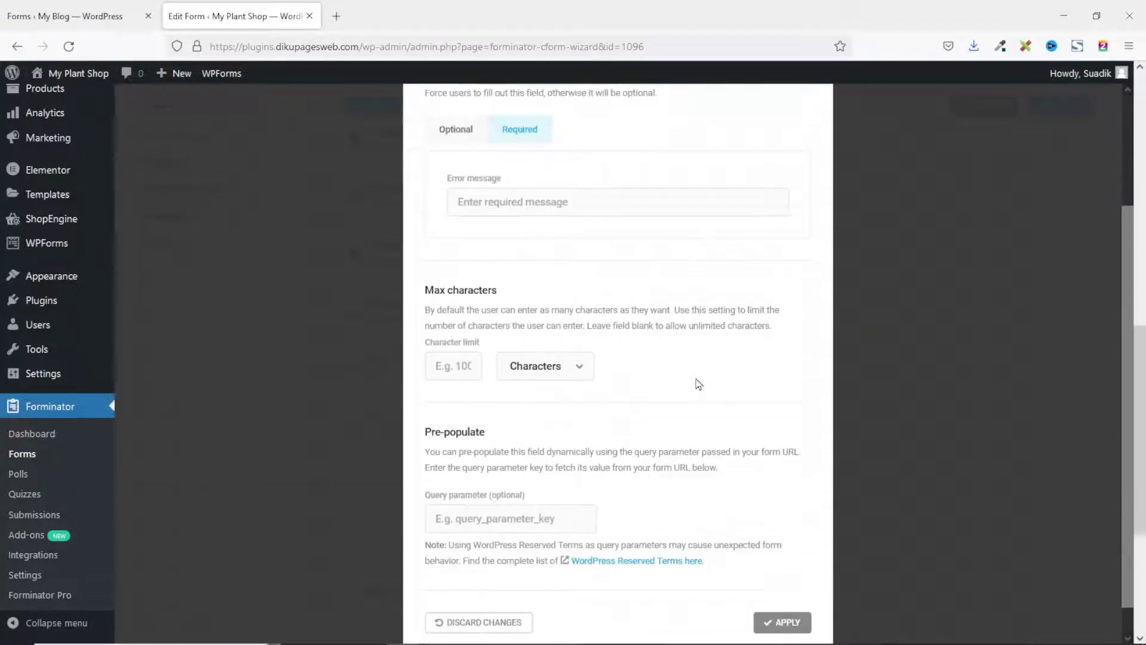
{"action": "left_click", "coordinate": [772, 589]}
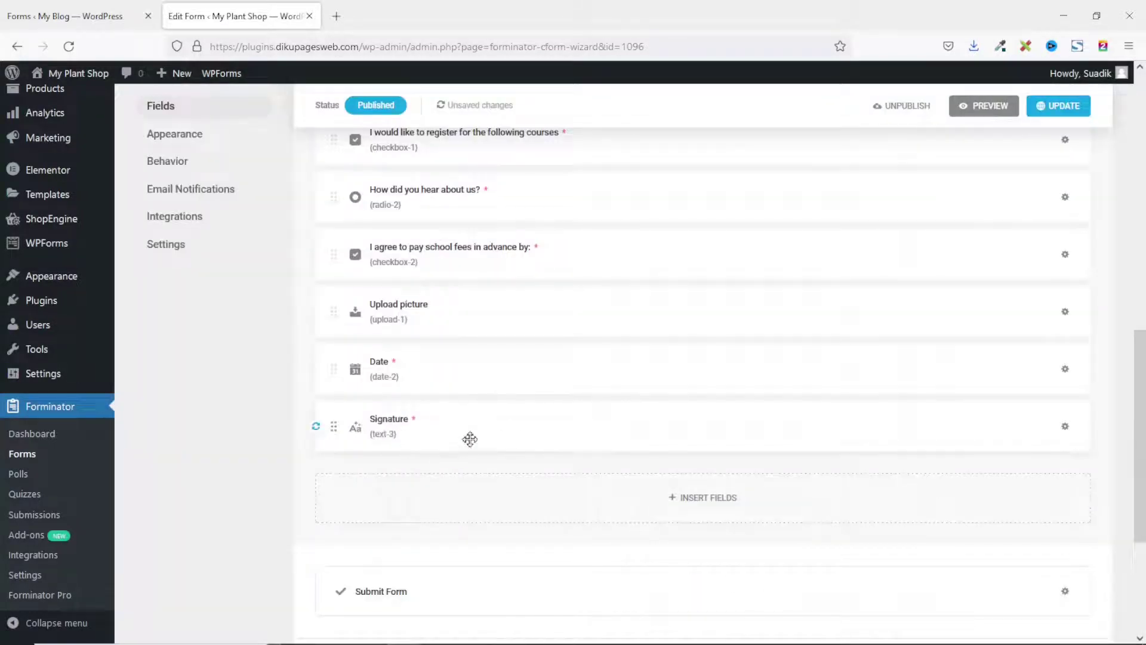
{"action": "mouse_move", "coordinate": [336, 426]}
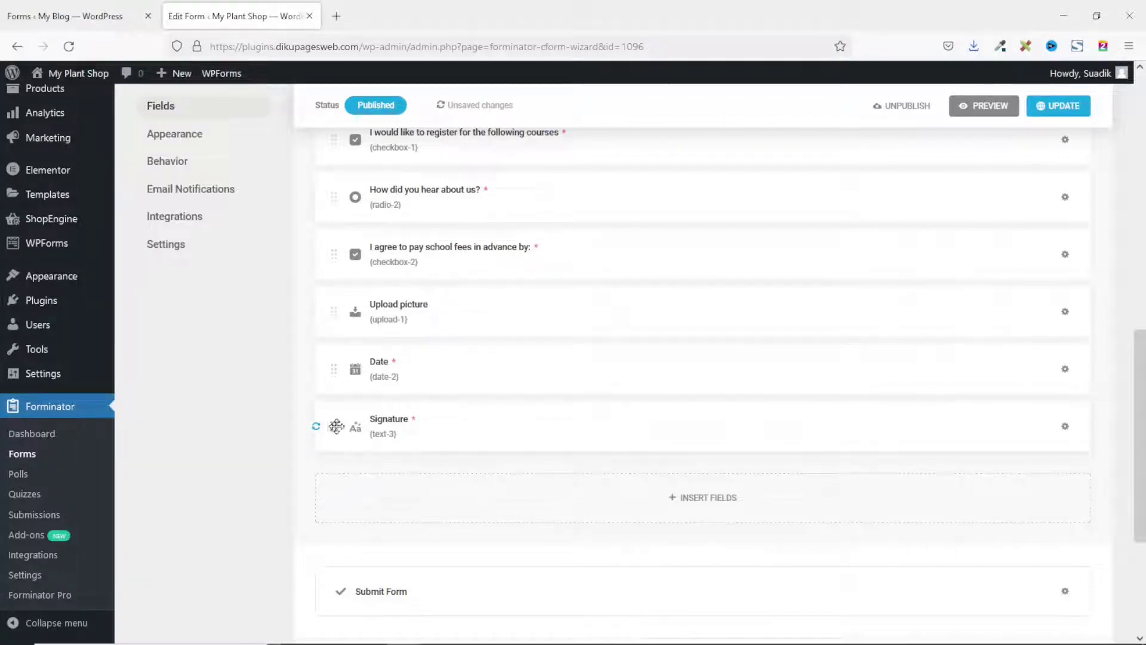
Place Signature between Upload picture and Date, update the form, and preview it.
{"action": "left_click_drag", "start_coordinate": [333, 424], "coordinate": [337, 340]}
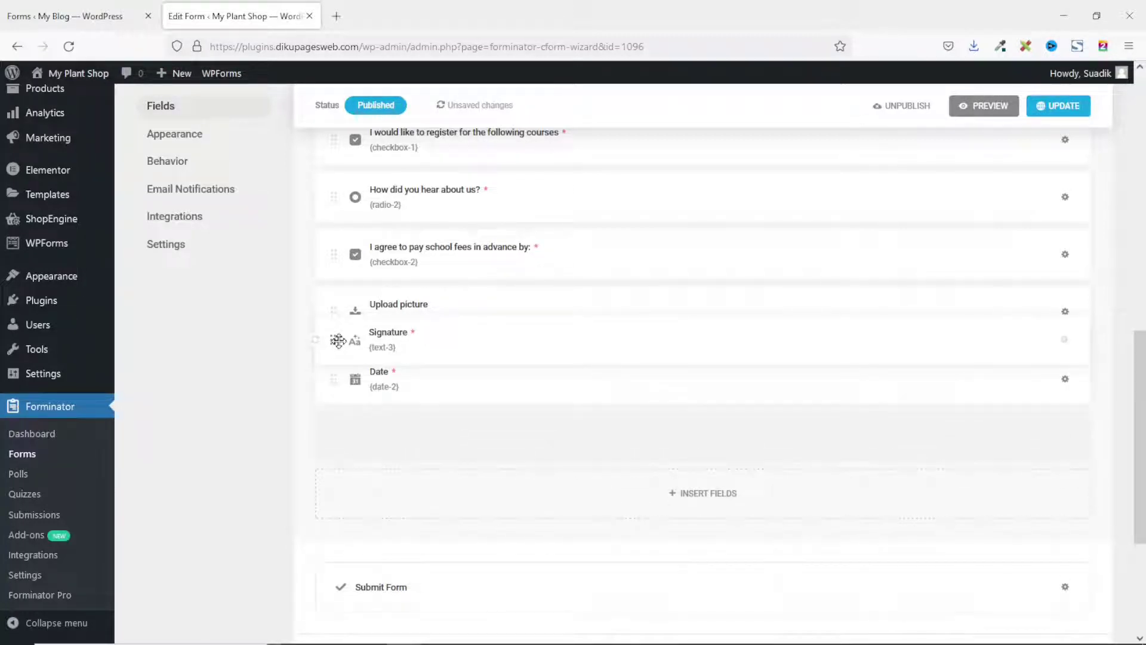
{"action": "left_click_drag", "start_coordinate": [337, 340], "coordinate": [338, 347]}
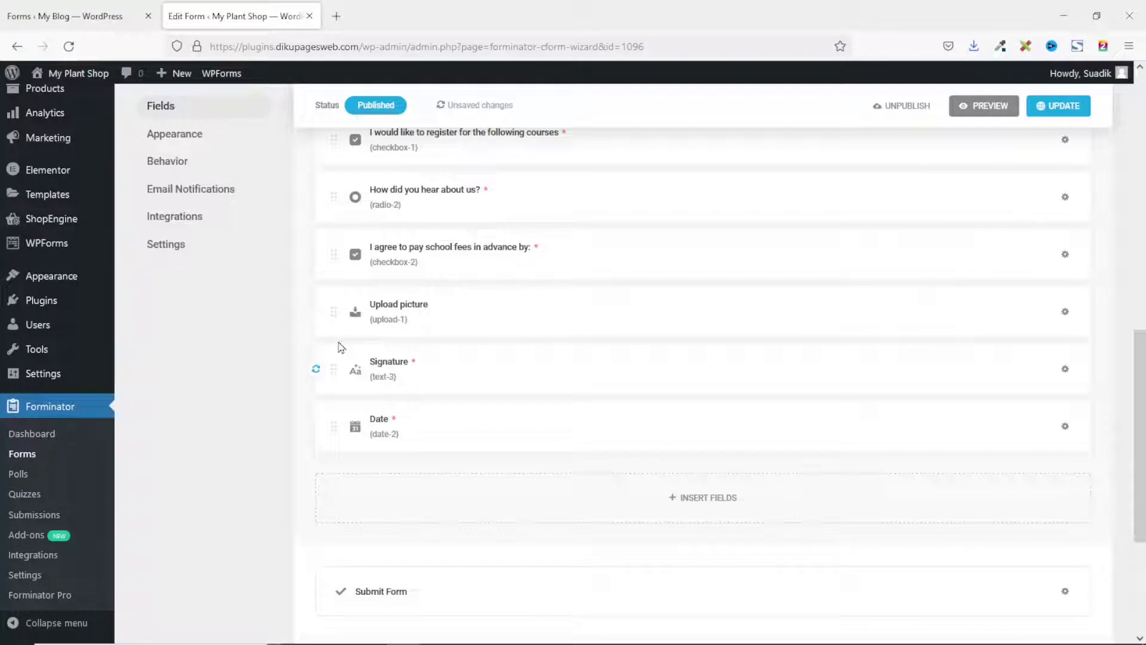
{"action": "left_click", "coordinate": [1062, 108]}
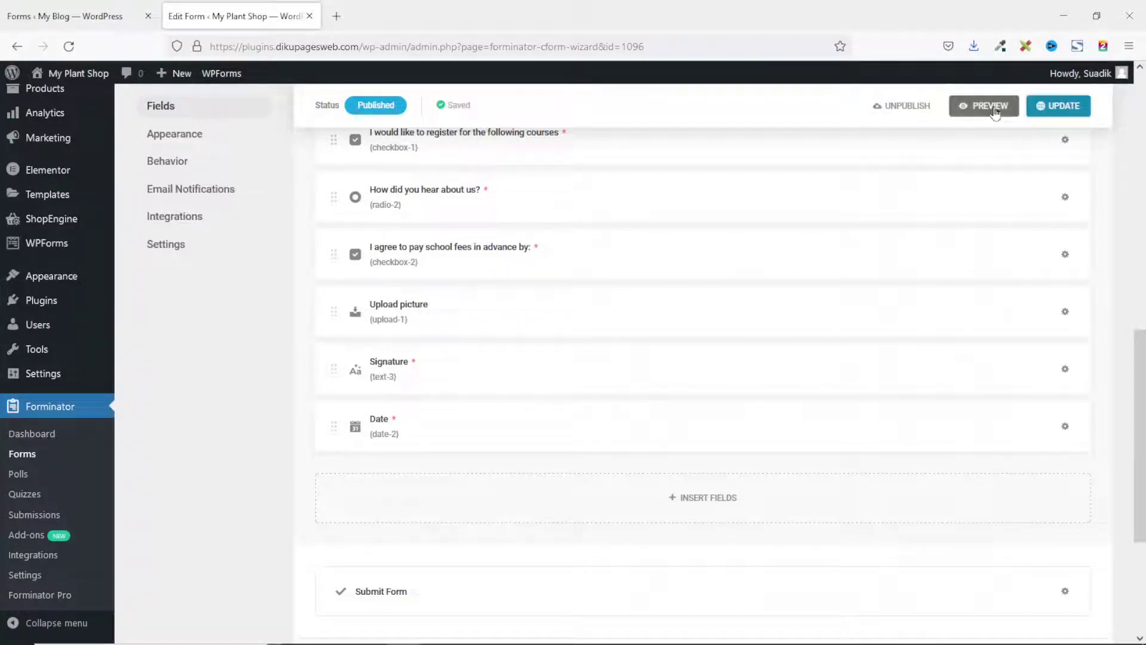
{"action": "left_click", "coordinate": [984, 106]}
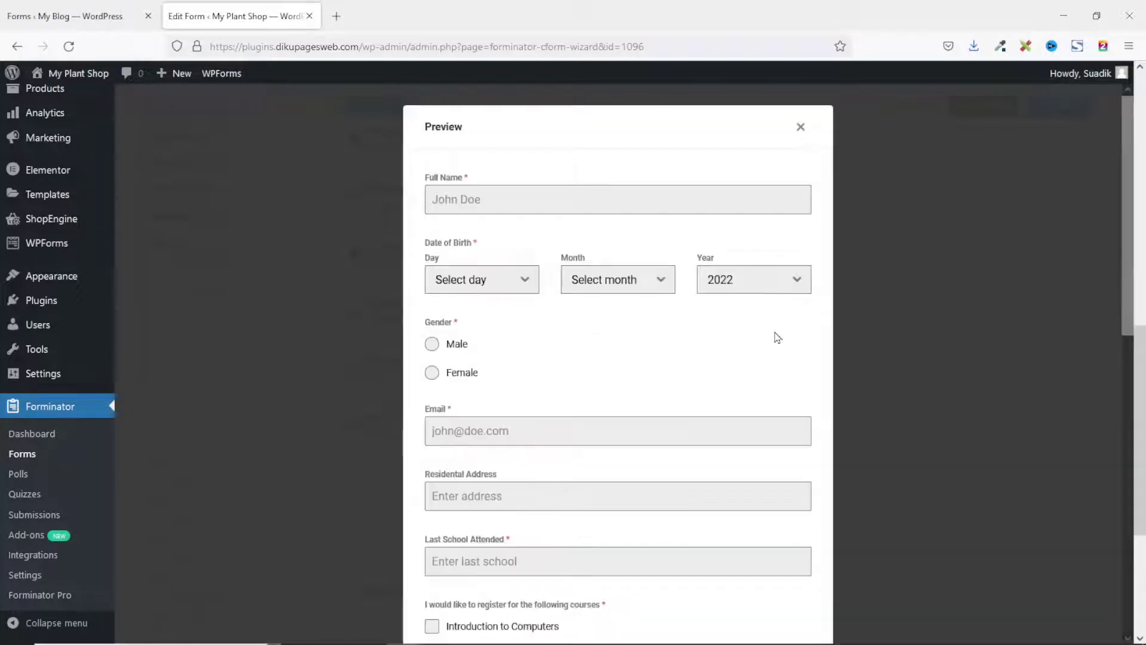
{"action": "scroll", "coordinate": [755, 312], "scroll_direction": "down", "scroll_amount": 3}
{"action": "scroll", "coordinate": [755, 313], "scroll_direction": "down", "scroll_amount": 3}
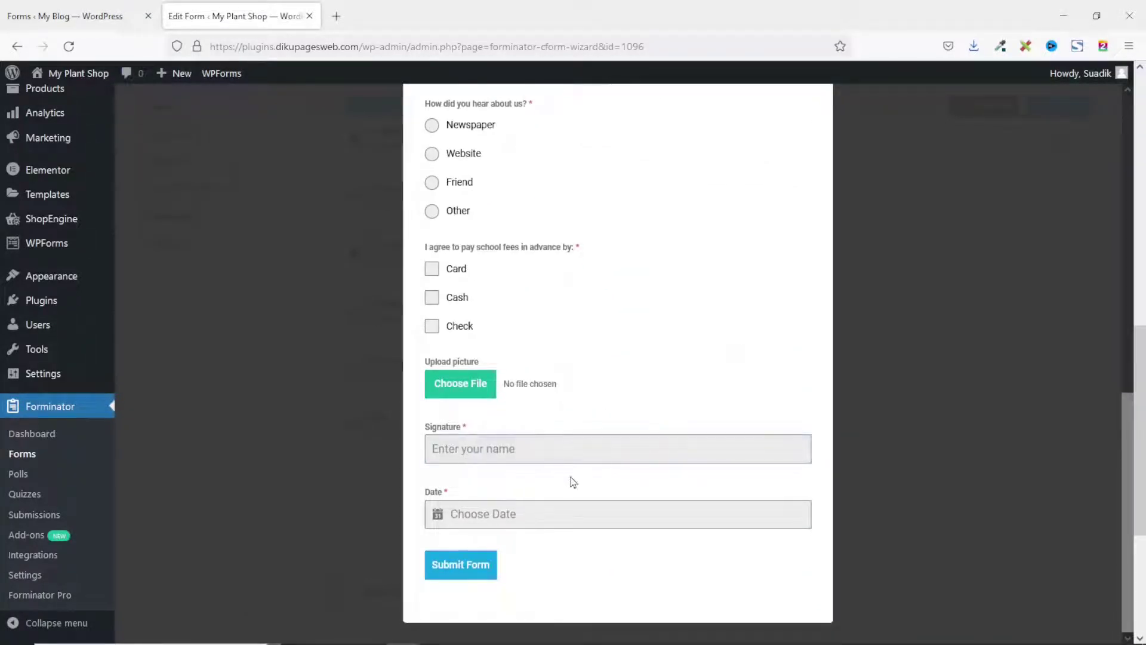
{"action": "scroll", "coordinate": [793, 336], "scroll_direction": "up", "scroll_amount": 10}
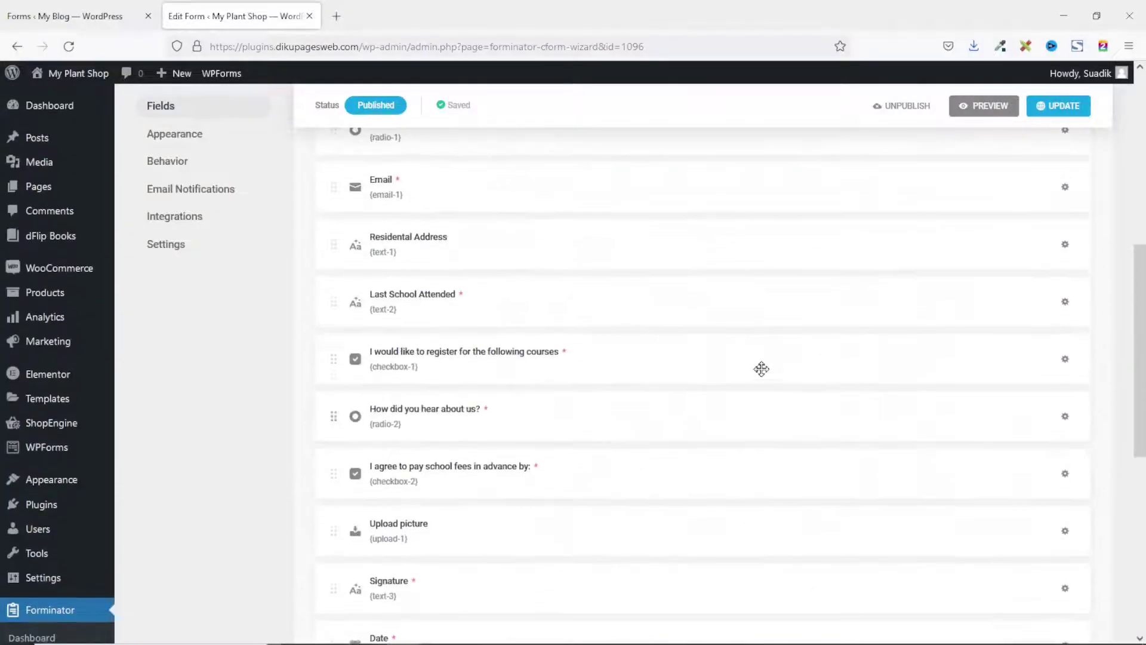
{"action": "scroll", "coordinate": [763, 369], "scroll_direction": "up", "scroll_amount": 3}
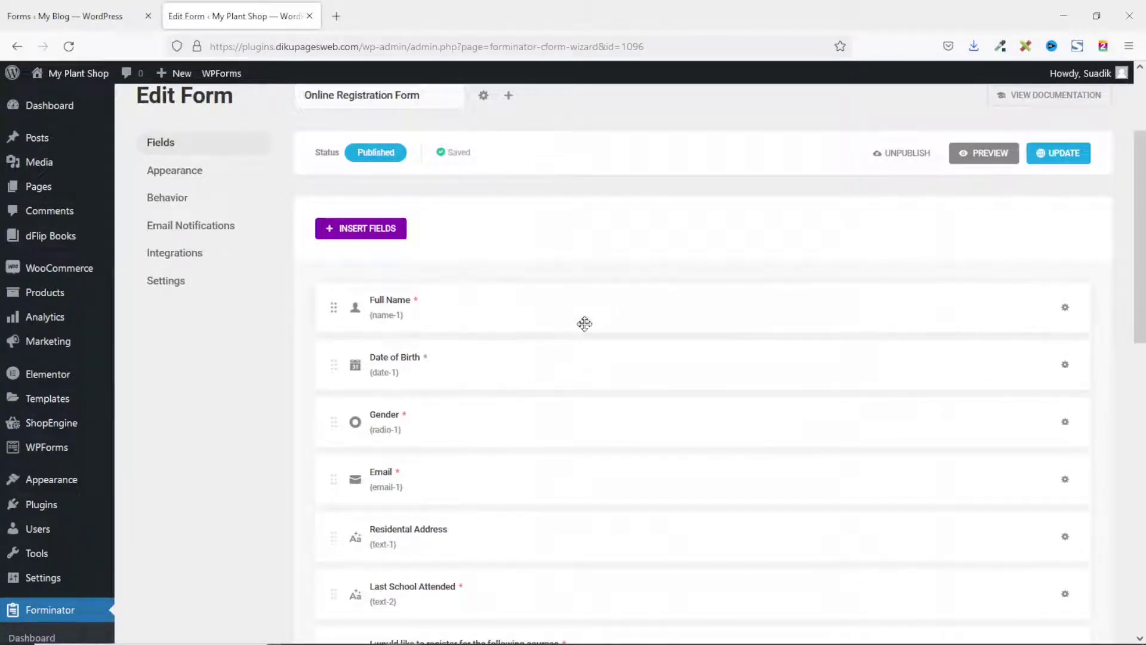
{"action": "scroll", "coordinate": [582, 323], "scroll_direction": "up", "scroll_amount": 2}
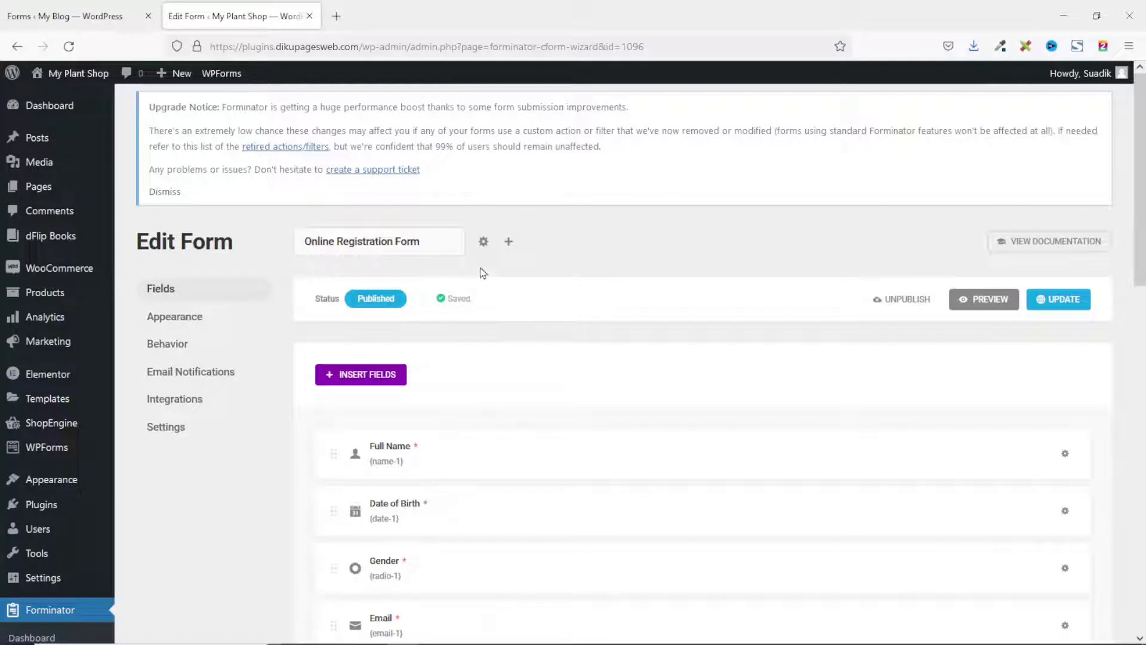
Copy the form's shortcode and open a blank Pages > Add New screen in a new tab.
{"action": "left_click", "coordinate": [484, 243]}
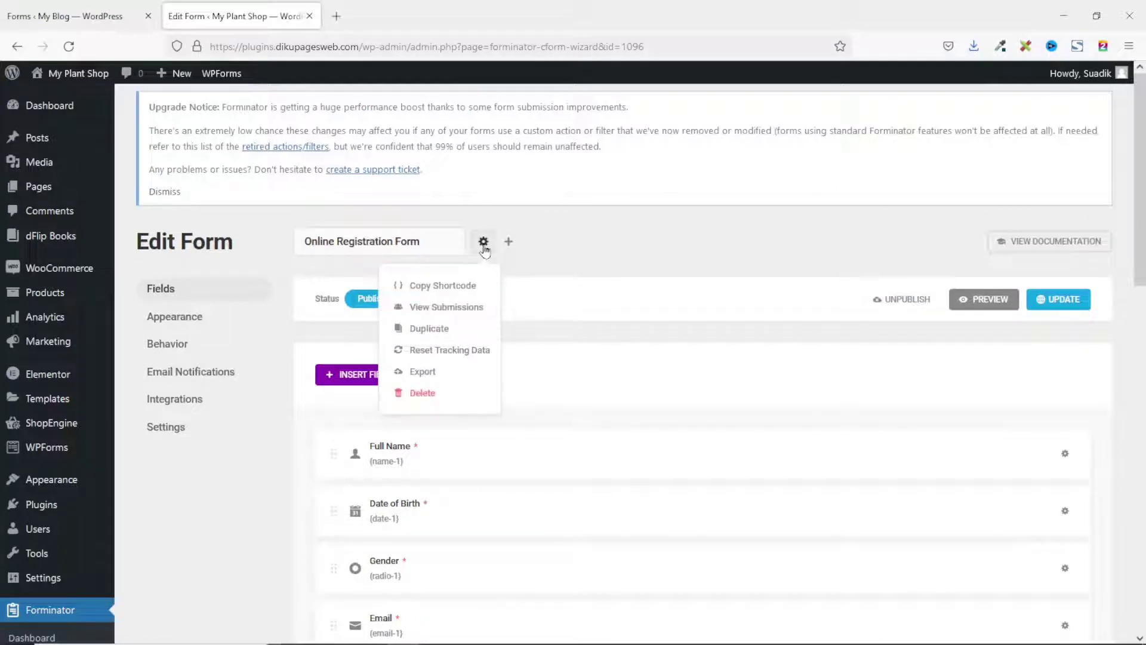
{"action": "left_click", "coordinate": [454, 287]}
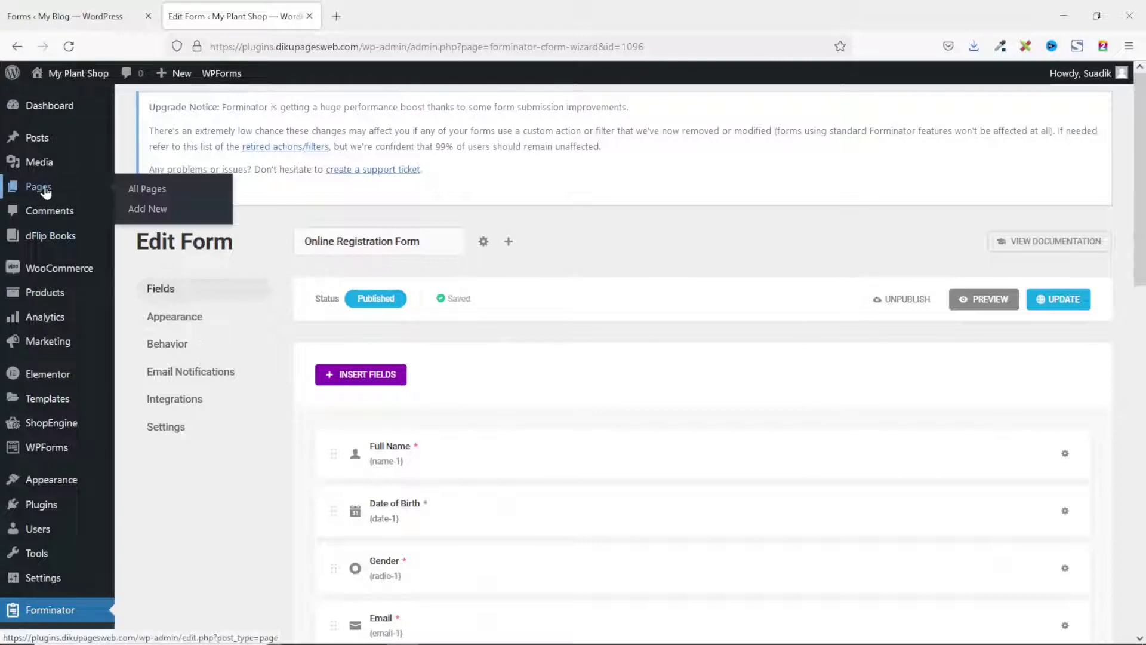
{"action": "mouse_move", "coordinate": [38, 187]}
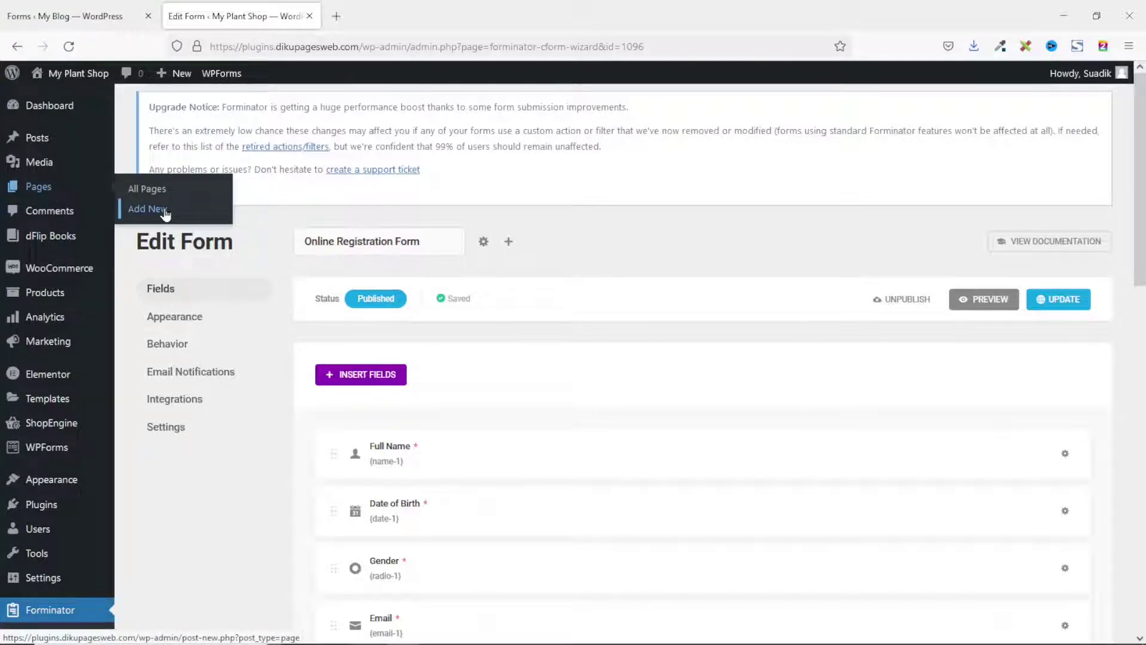
{"action": "right_click", "coordinate": [163, 213]}
{"action": "left_click", "coordinate": [250, 222]}
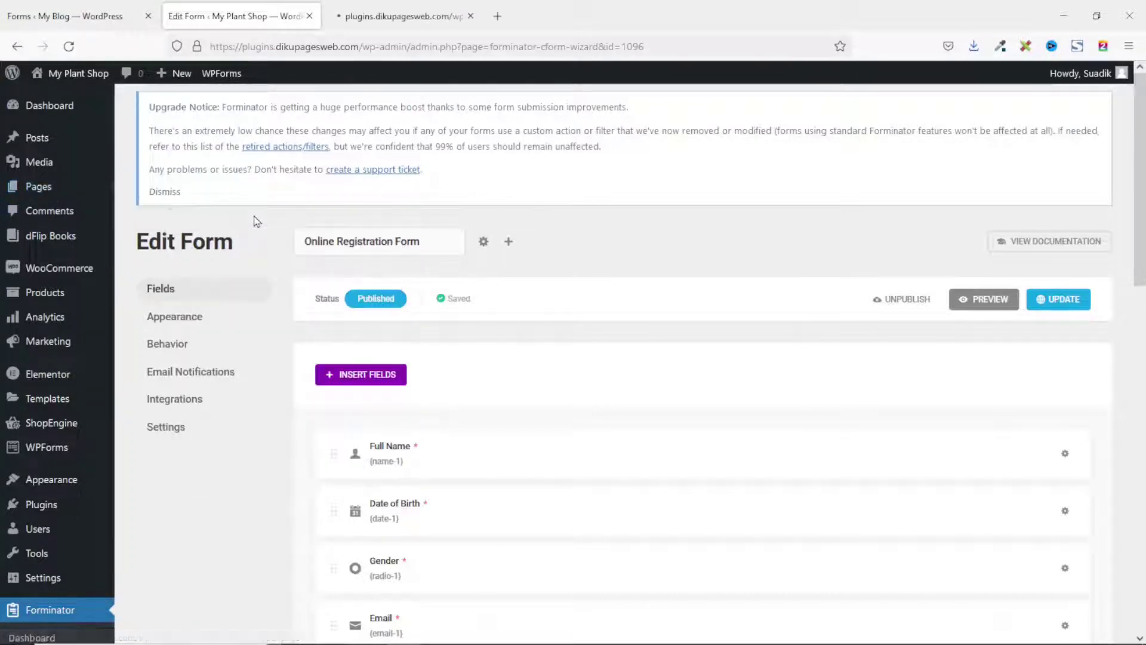
{"action": "left_click", "coordinate": [398, 16]}
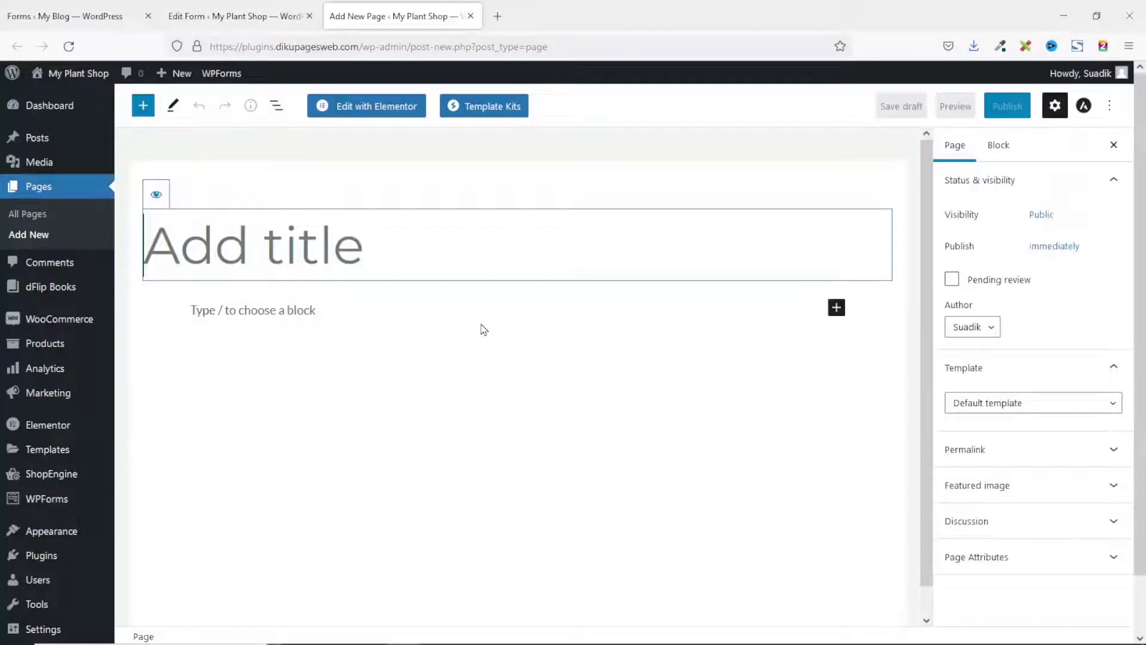
{"action": "type", "text": "Onli"}
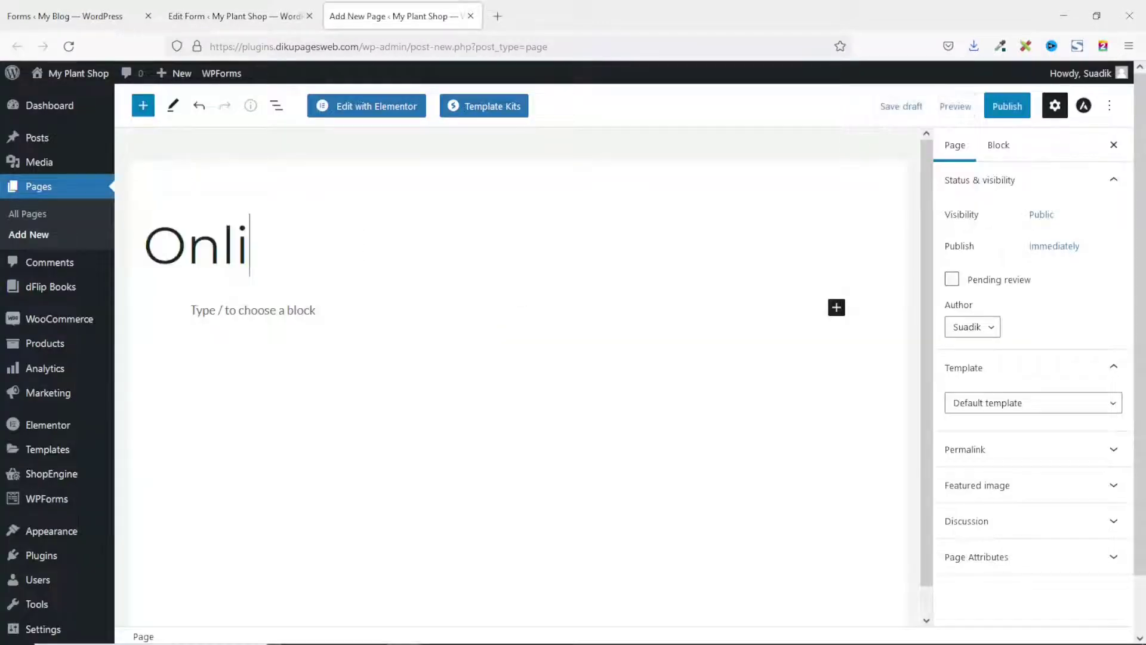
{"action": "type", "text": "ne Form"}
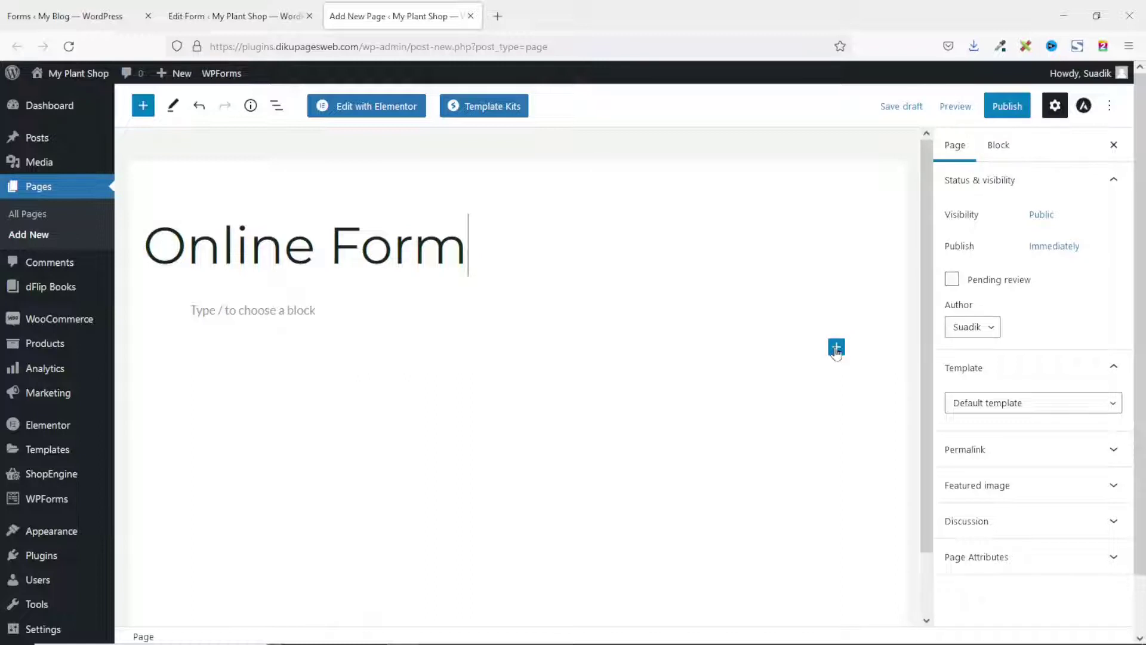
Insert a Form block into the Online Form page.
{"action": "left_click", "coordinate": [836, 347]}
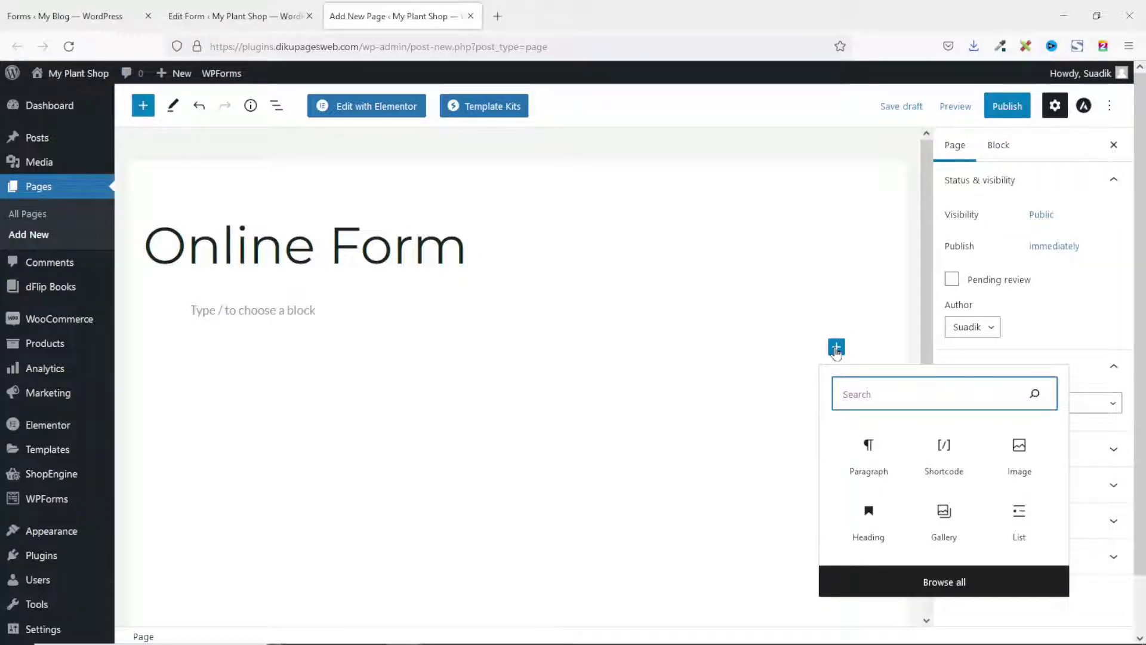
{"action": "type", "text": "form"}
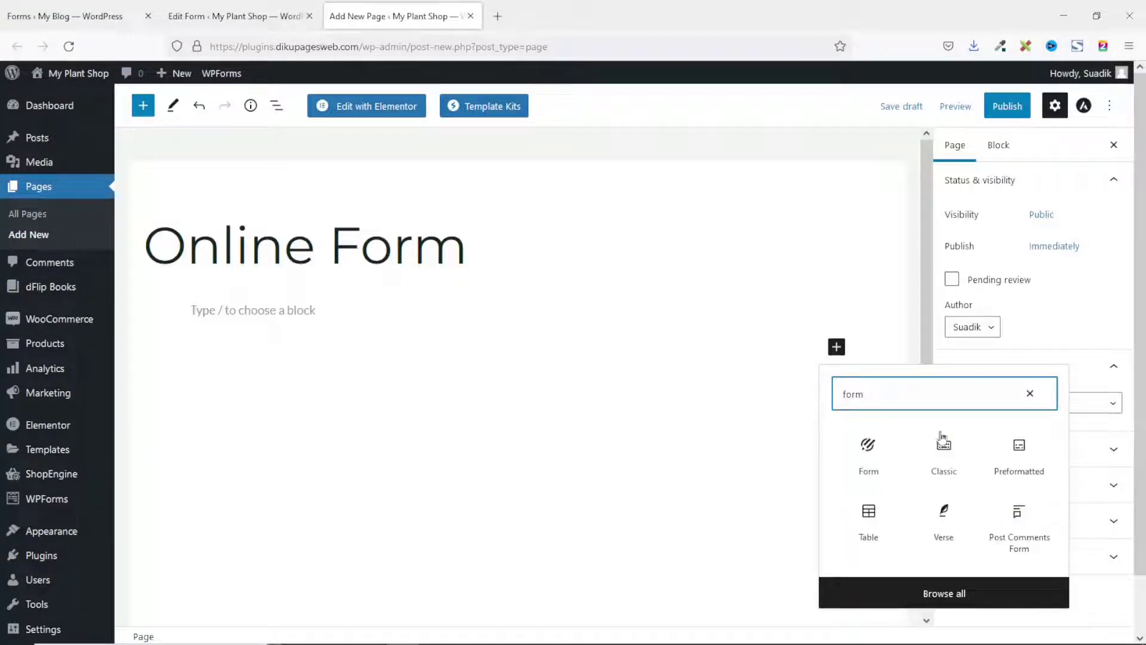
{"action": "left_click", "coordinate": [870, 453]}
{"action": "left_click", "coordinate": [870, 452]}
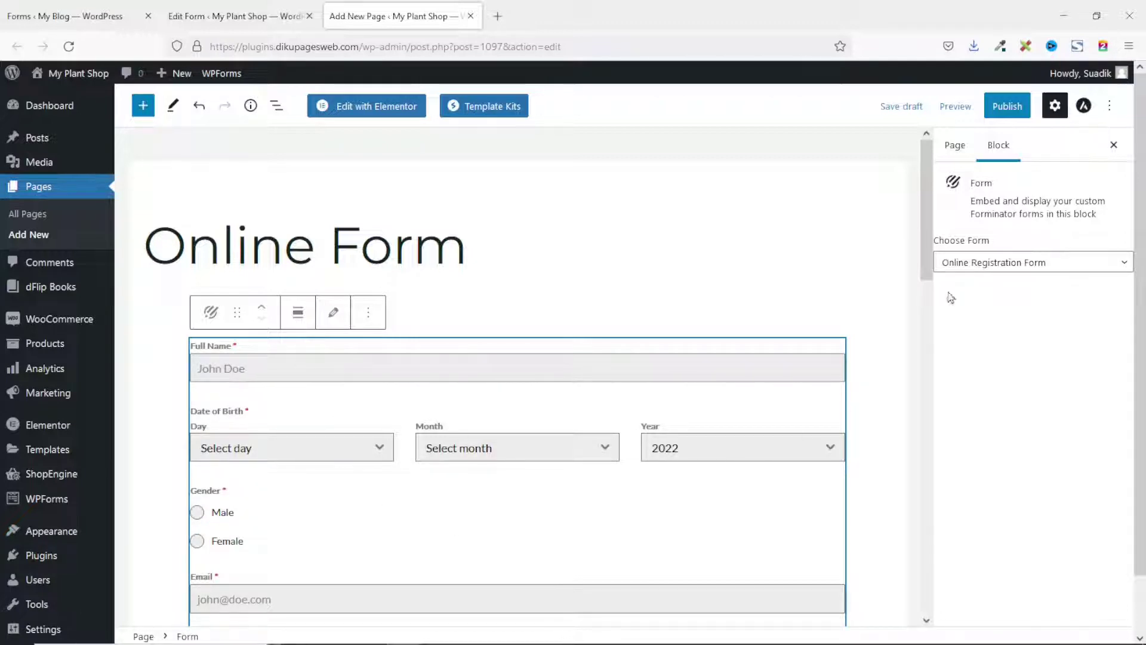
Publish the Online Form page and view it live.
{"action": "left_click", "coordinate": [1007, 106]}
{"action": "left_click", "coordinate": [1004, 105]}
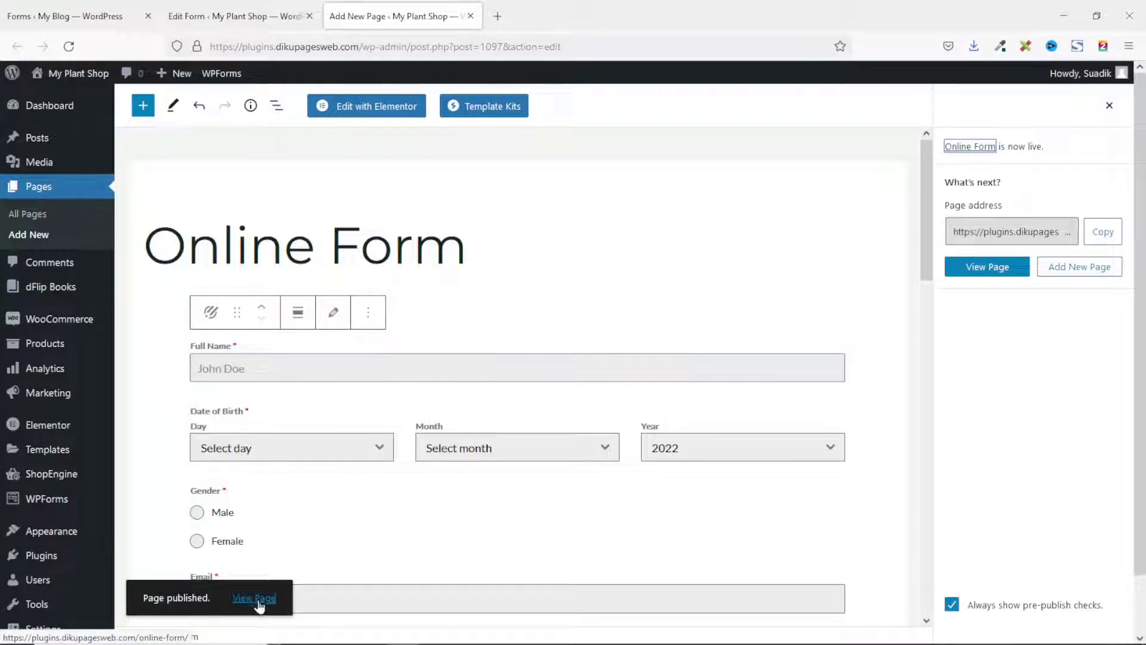
{"action": "left_click", "coordinate": [256, 598]}
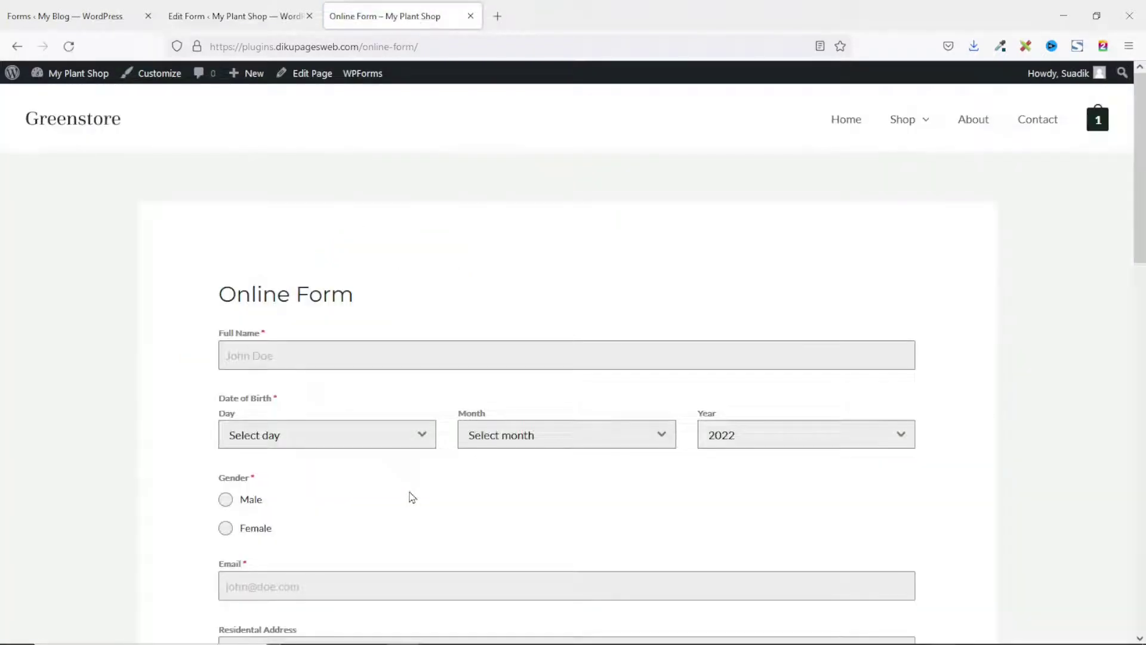
{"action": "scroll", "coordinate": [520, 494], "scroll_direction": "down", "scroll_amount": 4}
{"action": "scroll", "coordinate": [546, 487], "scroll_direction": "down", "scroll_amount": 4}
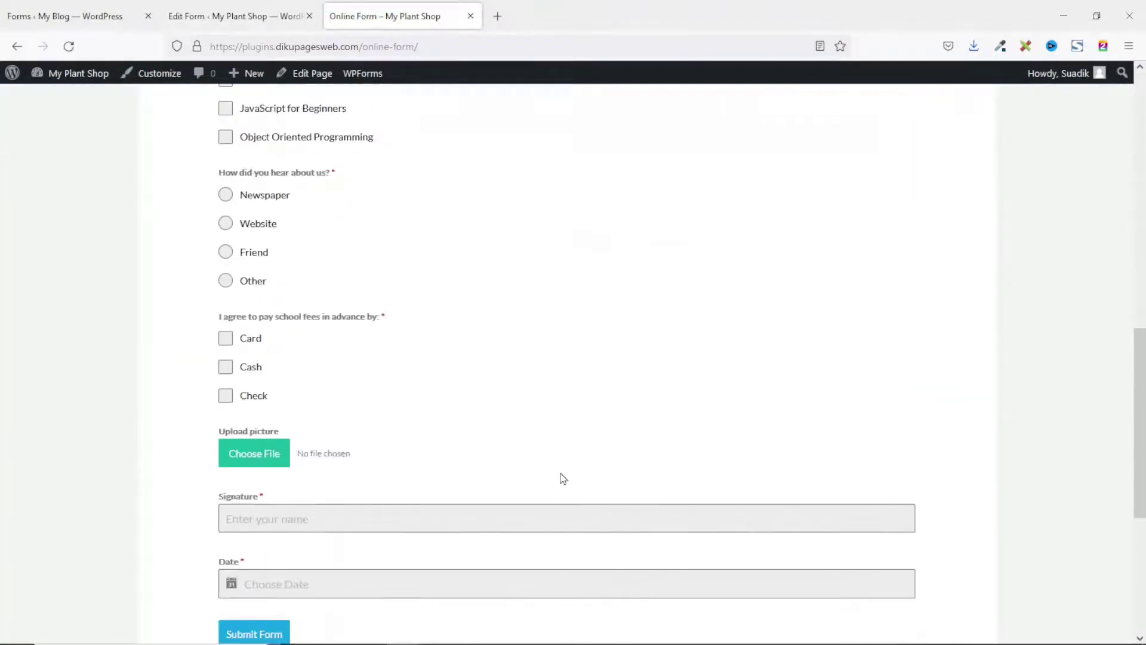
{"action": "scroll", "coordinate": [562, 476], "scroll_direction": "down", "scroll_amount": 4}
{"action": "scroll", "coordinate": [573, 461], "scroll_direction": "up", "scroll_amount": 5}
{"action": "scroll", "coordinate": [580, 460], "scroll_direction": "up", "scroll_amount": 5}
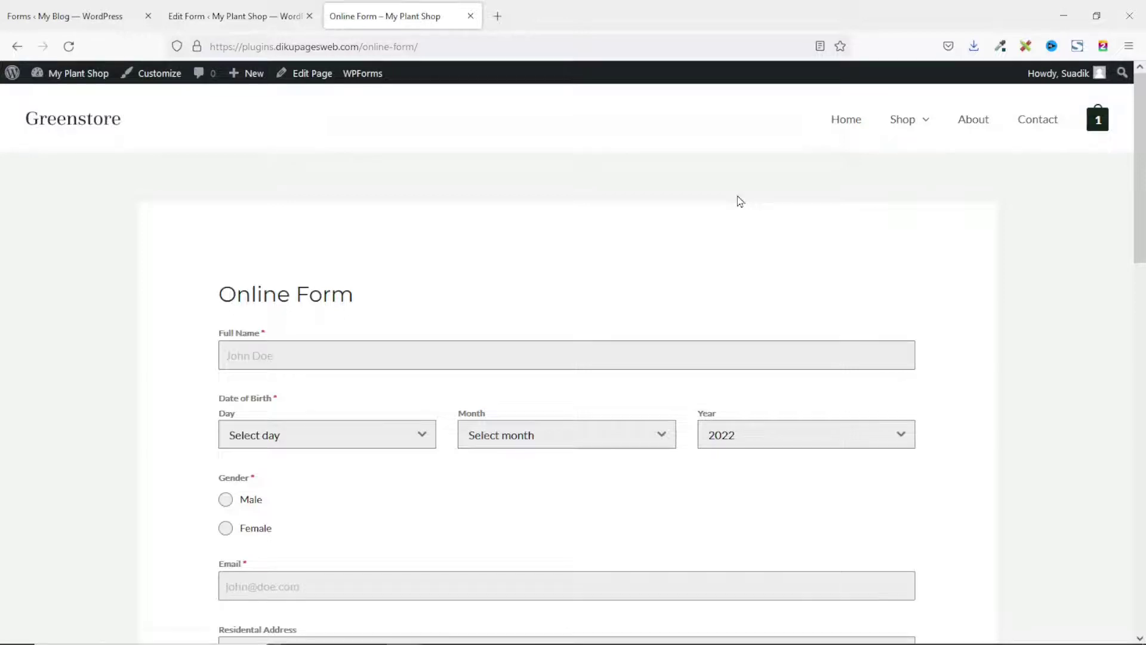
Reopen the Online Form page in the editor from the admin bar.
{"action": "left_click", "coordinate": [309, 74]}
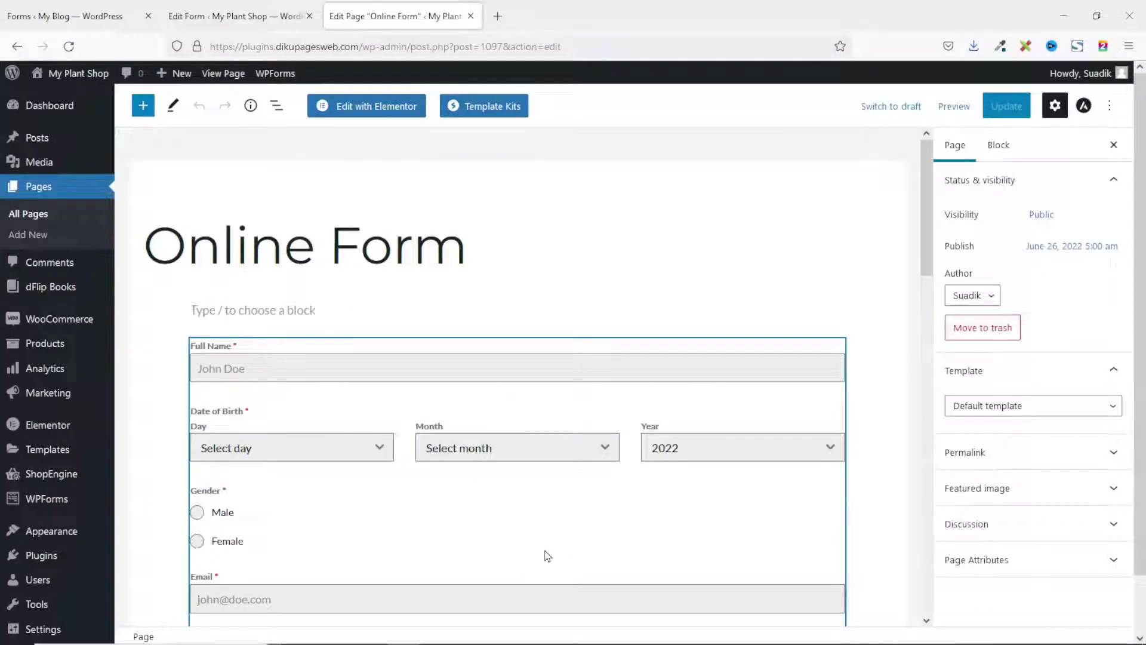
Remove the embedded Form block and update the page.
{"action": "left_click", "coordinate": [367, 375]}
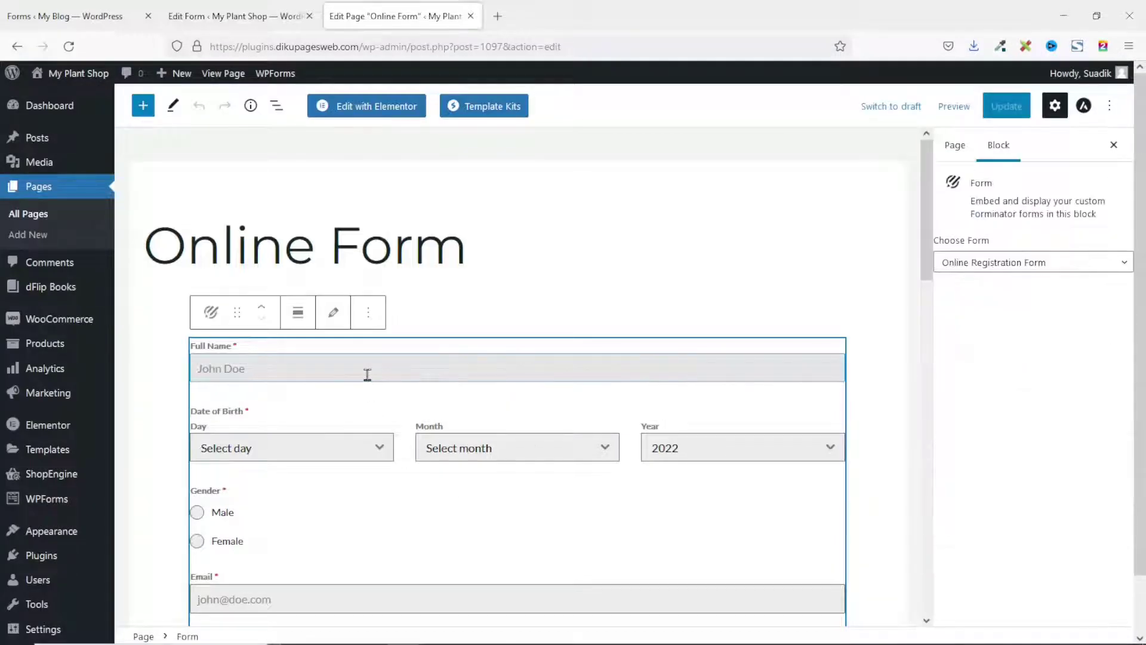
{"action": "left_click", "coordinate": [368, 314]}
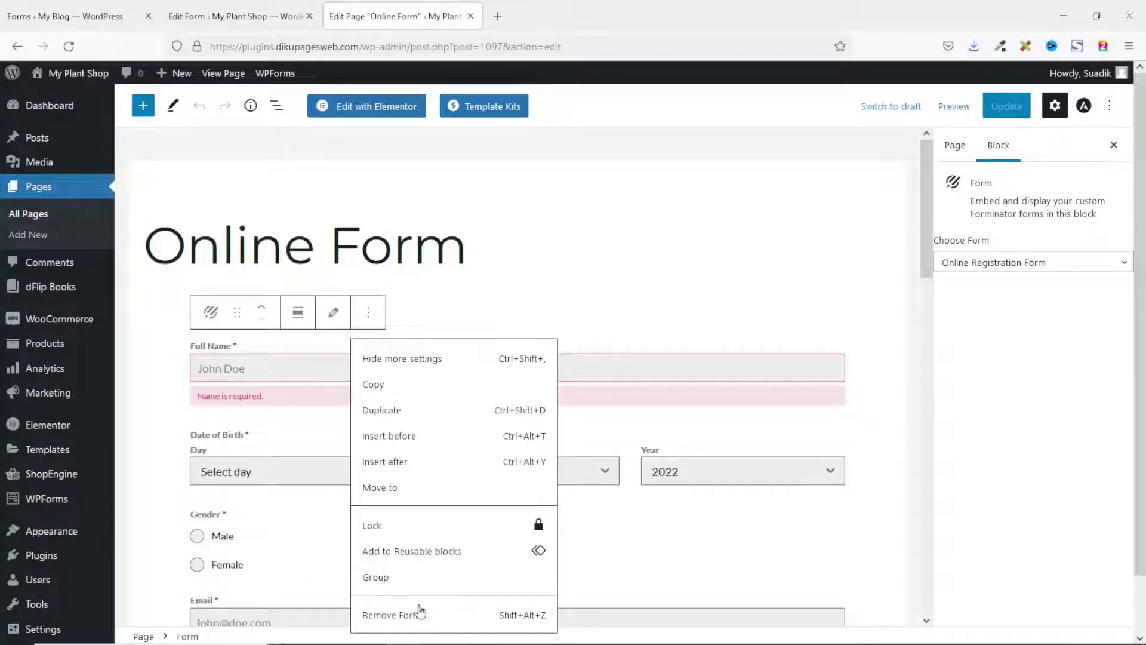
{"action": "left_click", "coordinate": [391, 615]}
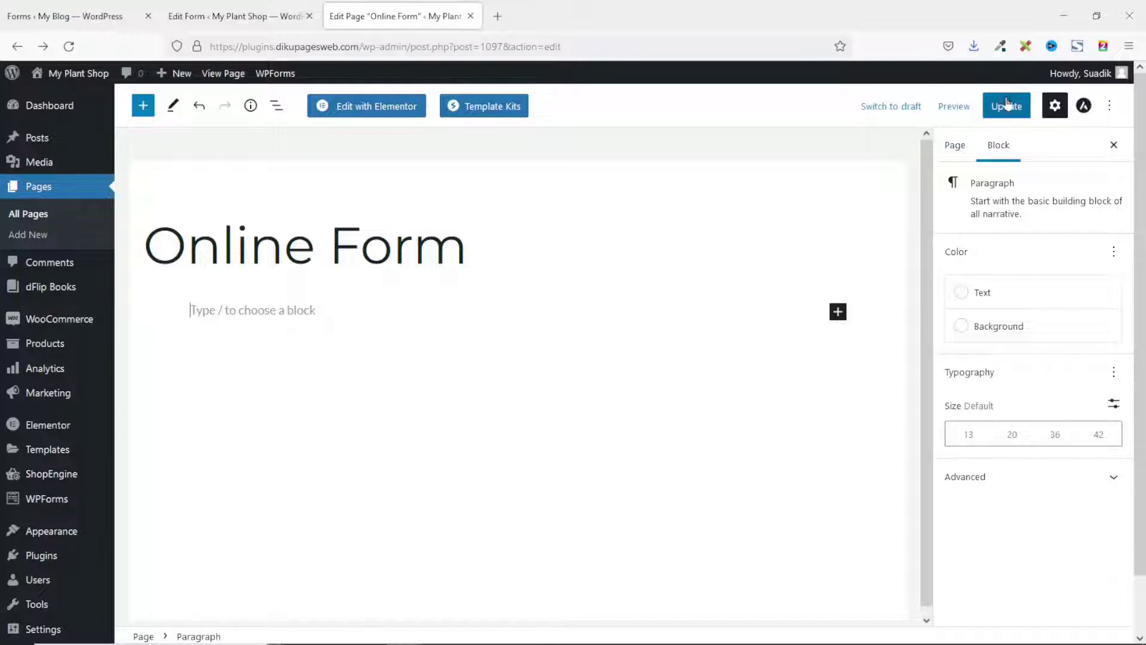
{"action": "left_click", "coordinate": [1005, 106]}
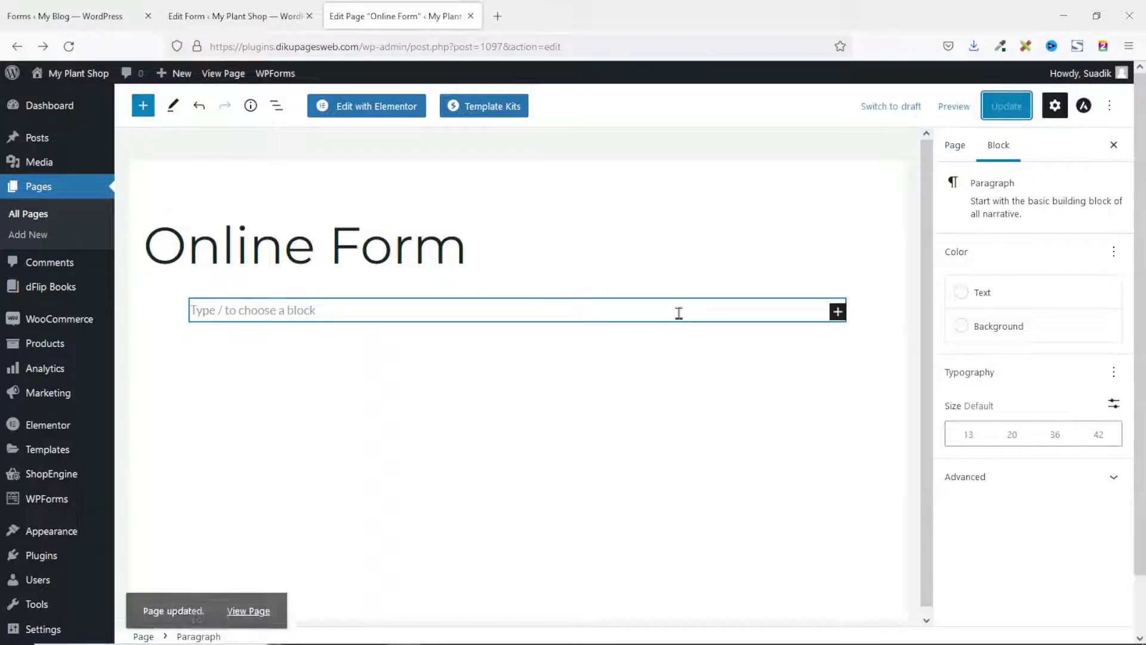
Check the live Online Form page in a new tab, then return to the editor.
{"action": "middle_click", "coordinate": [246, 597]}
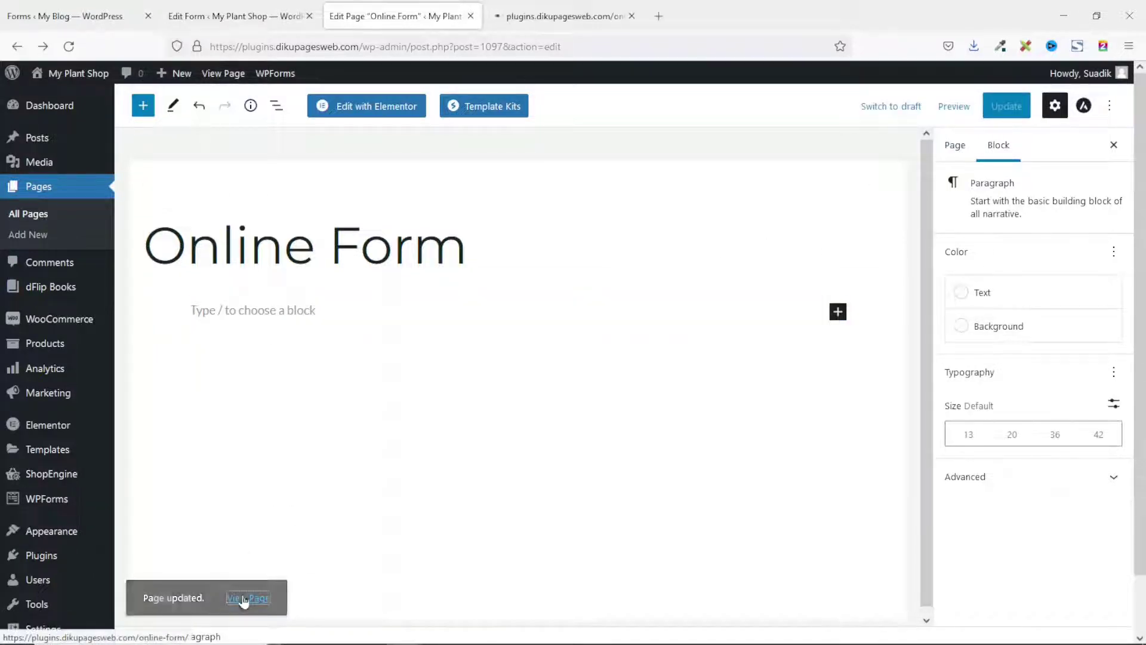
{"action": "left_click", "coordinate": [563, 18]}
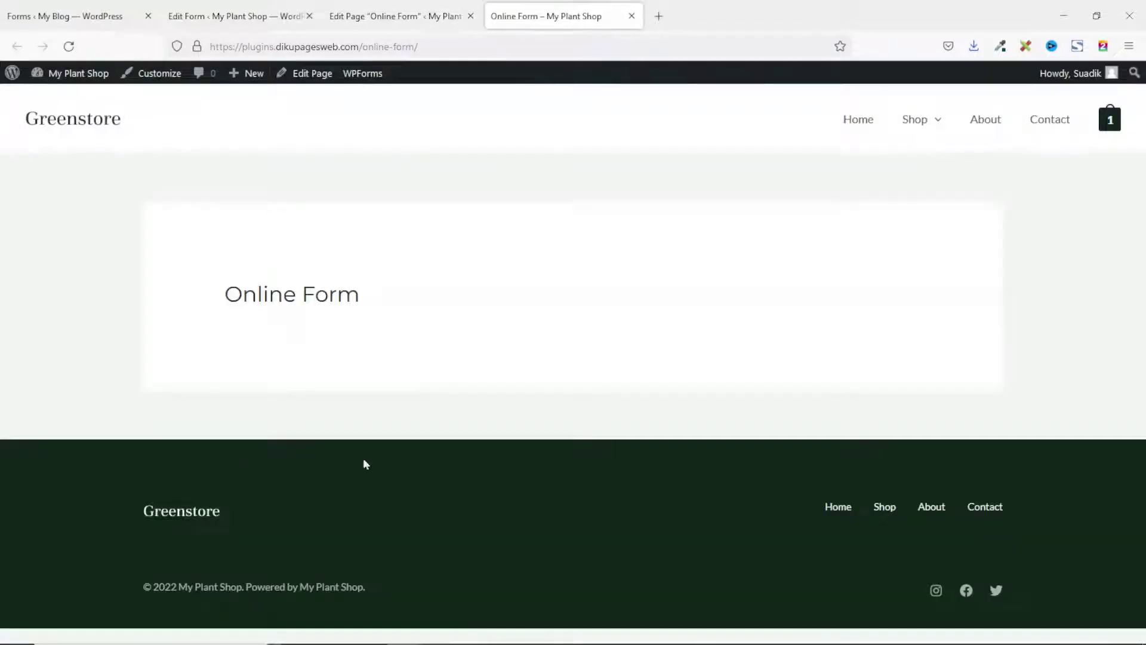
{"action": "left_click", "coordinate": [405, 19]}
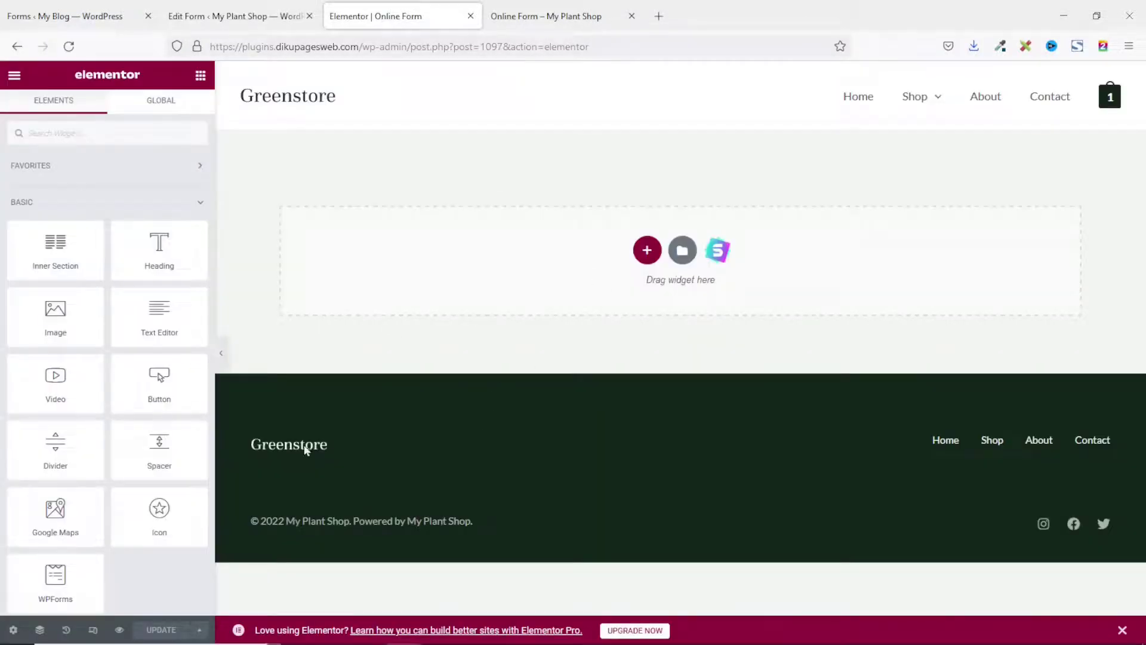
Add a one-column section with top and bottom margins of 80.
{"action": "left_click", "coordinate": [646, 251]}
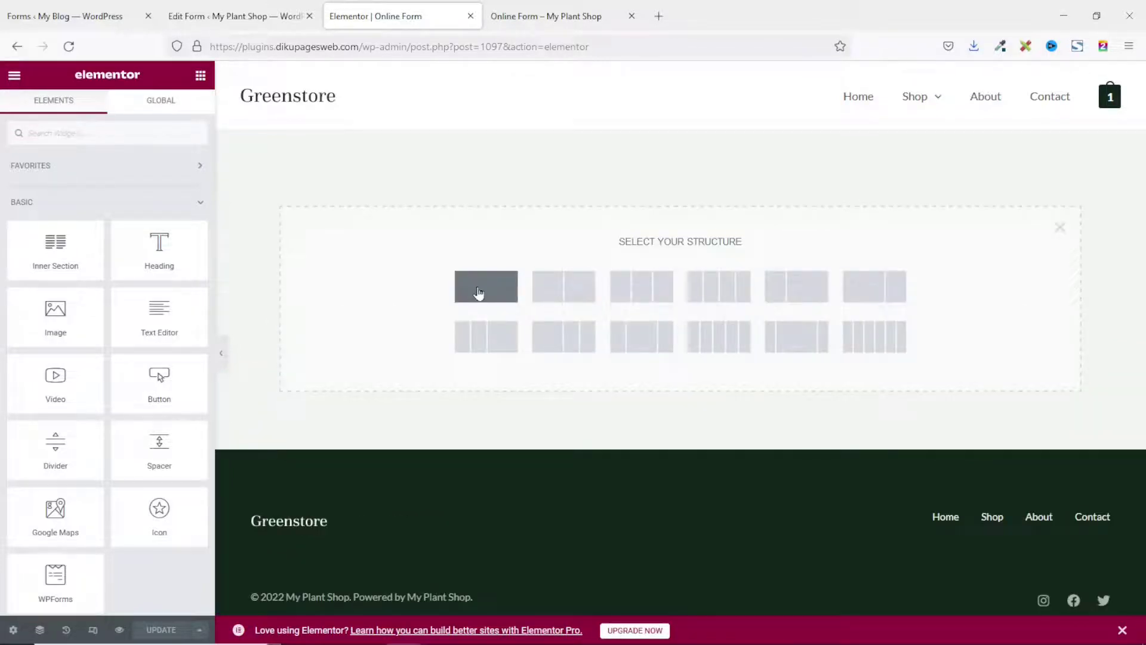
{"action": "left_click", "coordinate": [478, 292]}
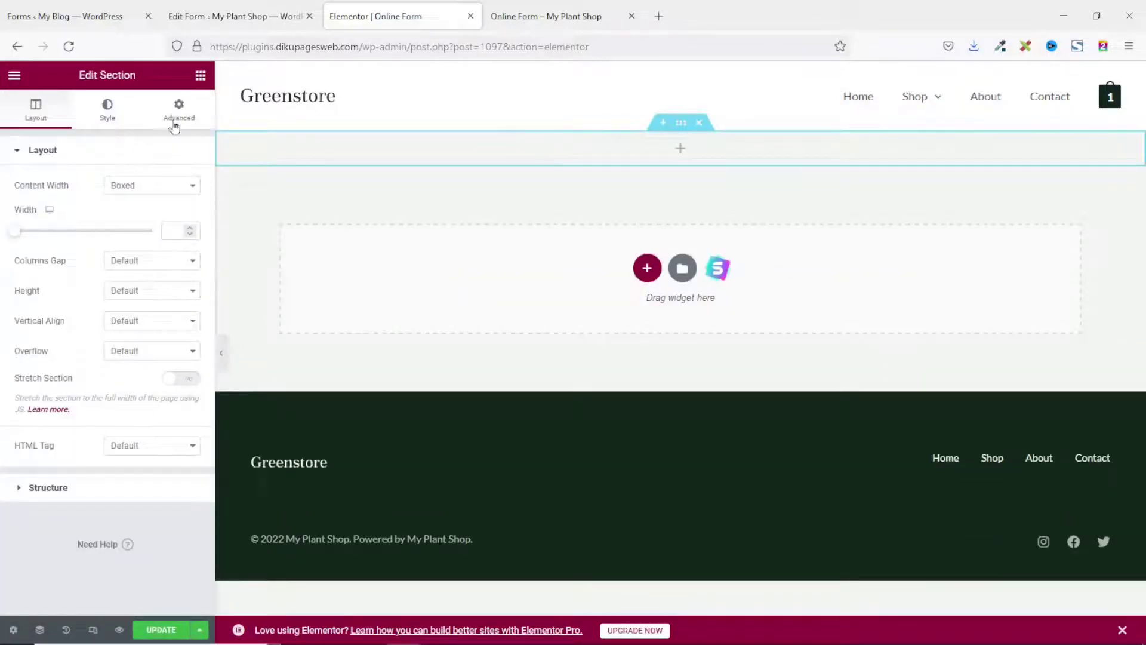
{"action": "left_click", "coordinate": [176, 108]}
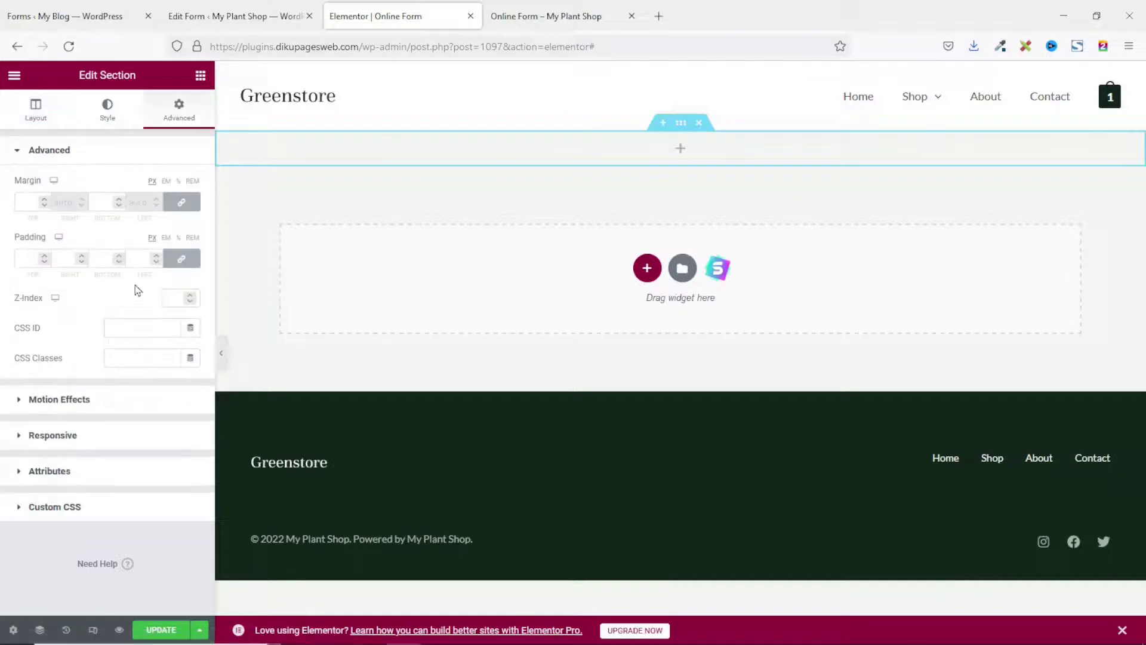
{"action": "left_click", "coordinate": [22, 199]}
{"action": "type", "text": "80"}
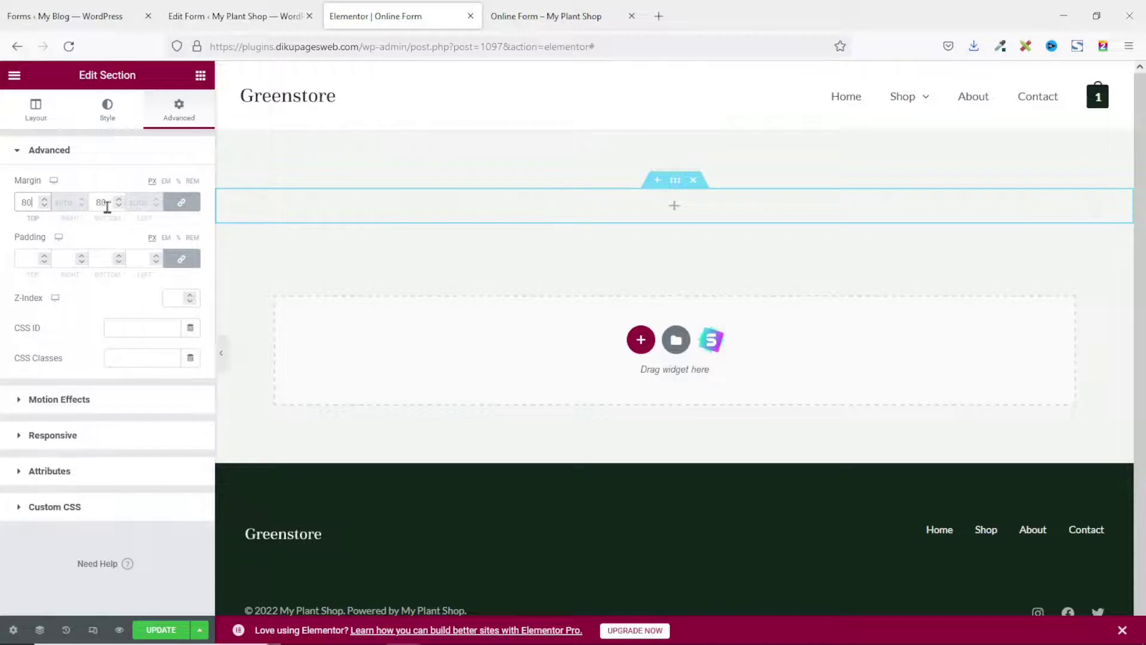
Place a Shortcode widget with [forminator_form id="1096"] in the section and update the page.
{"action": "left_click", "coordinate": [200, 76]}
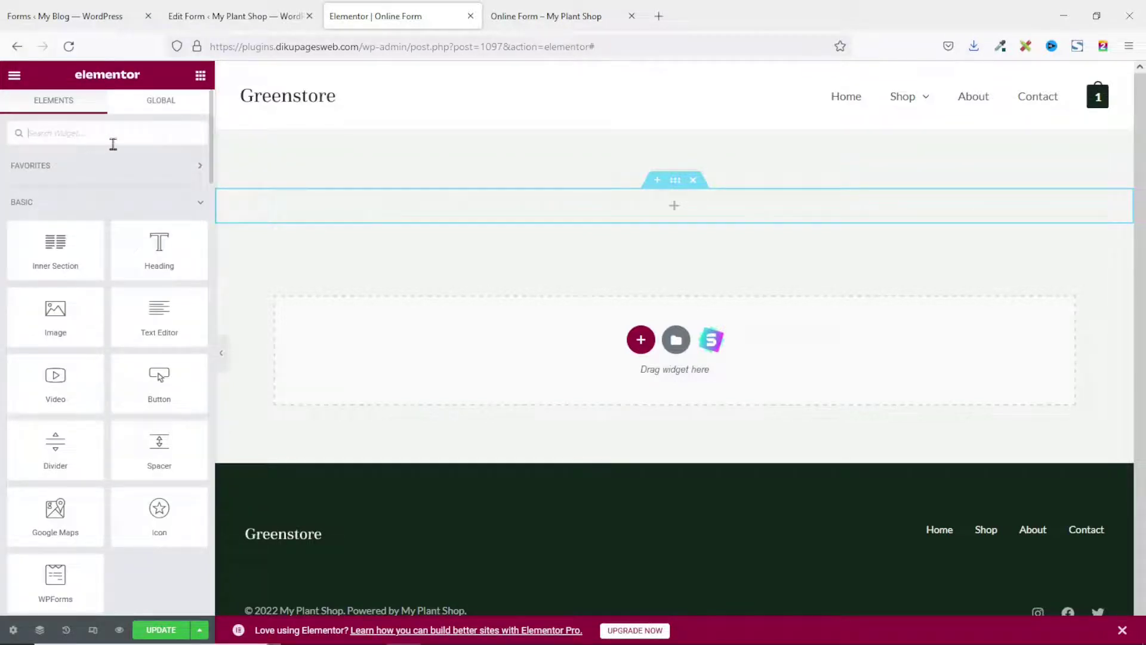
{"action": "type", "text": "short"}
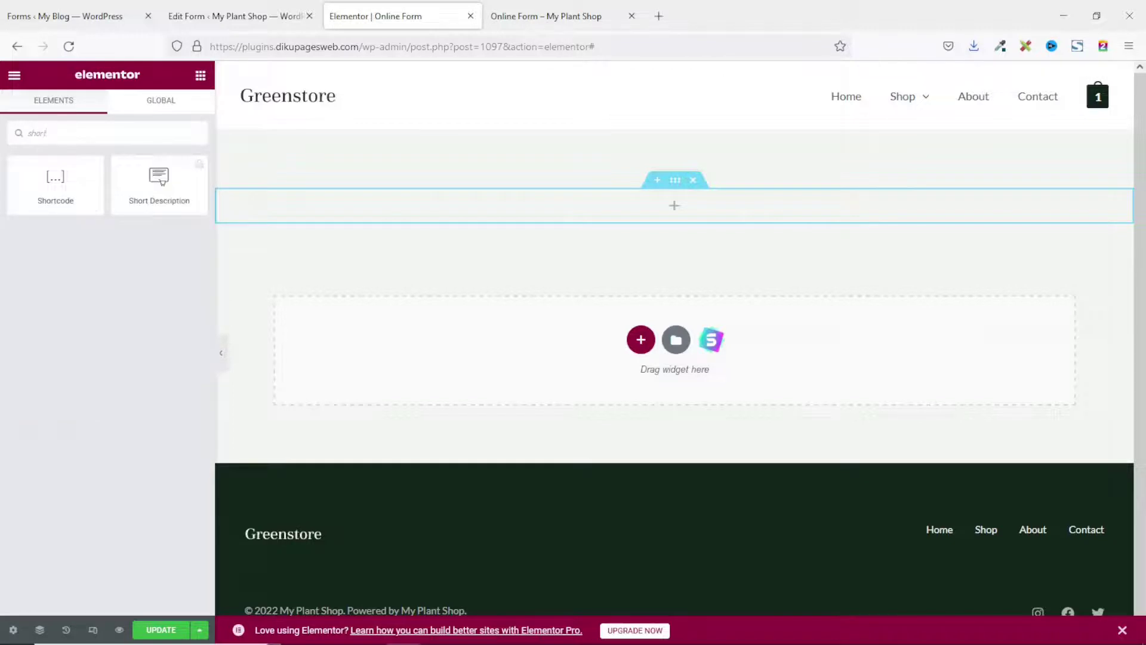
{"action": "mouse_move", "coordinate": [49, 180]}
{"action": "left_mouse_down"}
{"action": "mouse_move", "coordinate": [433, 193]}
{"action": "mouse_move", "coordinate": [427, 204]}
{"action": "left_mouse_up"}
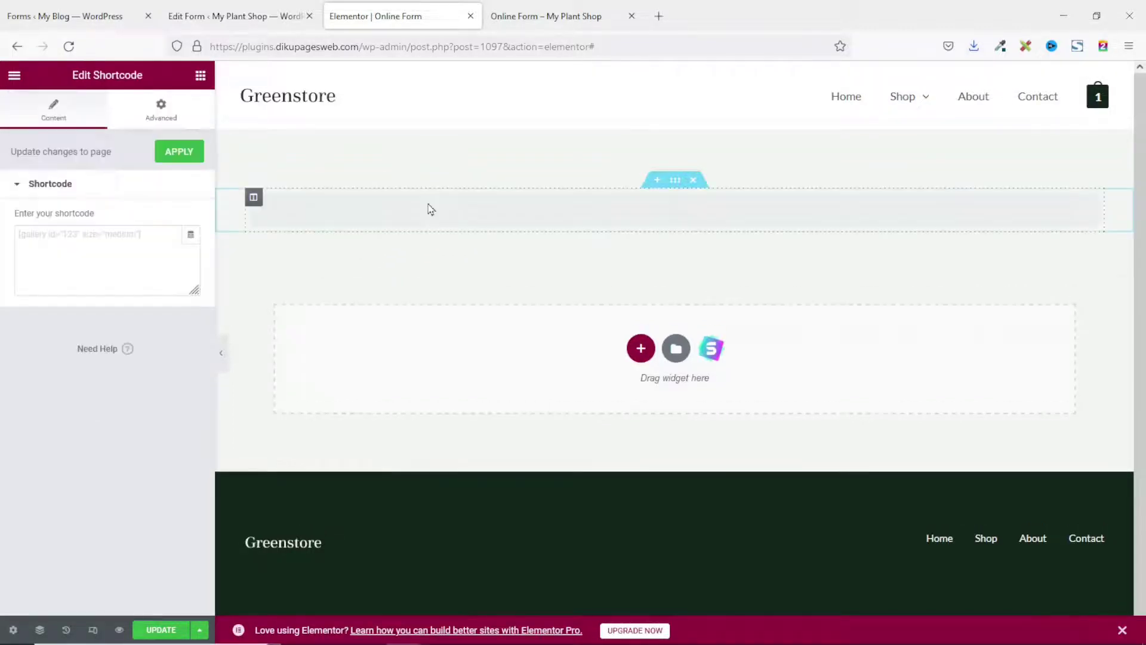
{"action": "left_click", "coordinate": [91, 243]}
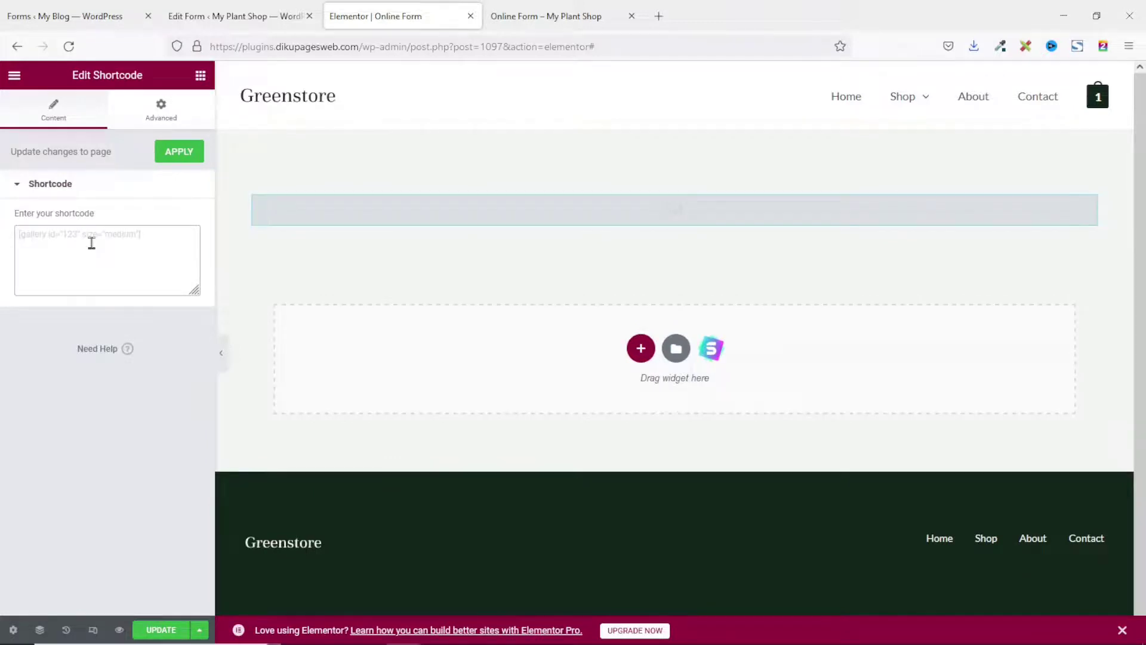
{"action": "type", "text": "[forminator_form id=\"1096\"]"}
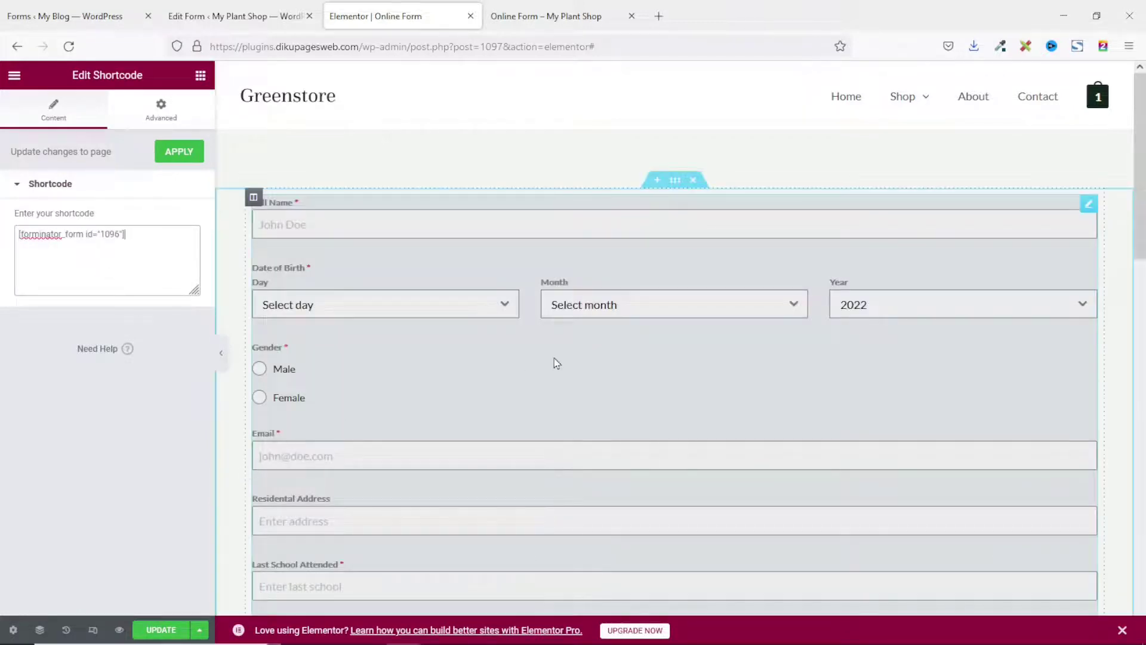
{"action": "left_click", "coordinate": [158, 631]}
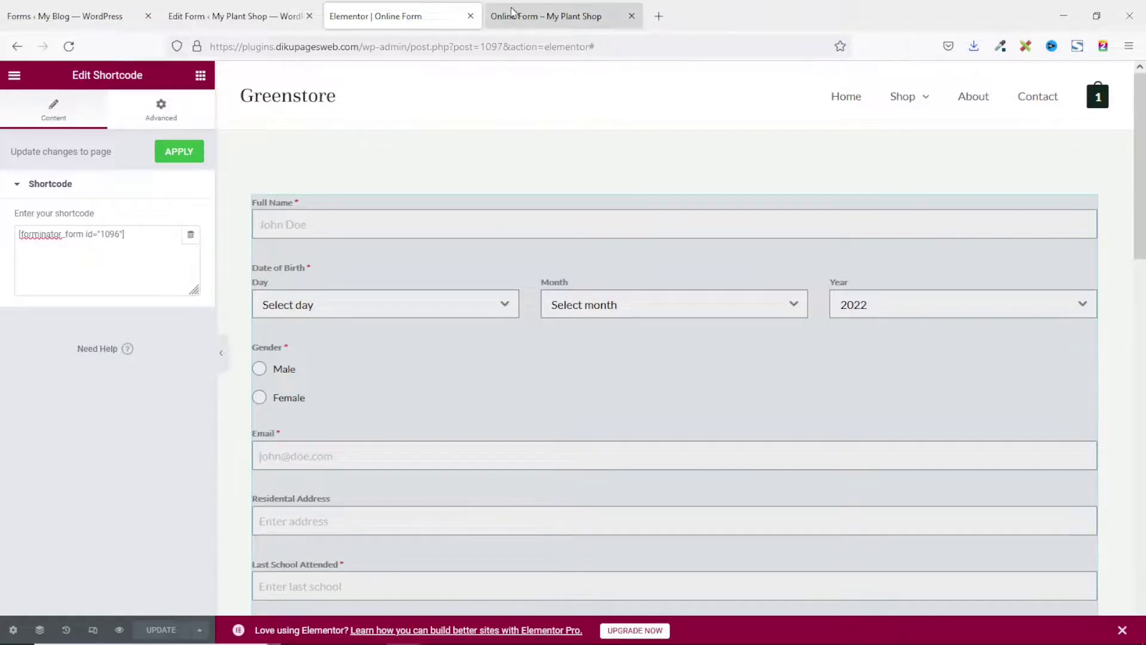
Reload the live Online Form page to show the registration form.
{"action": "left_click", "coordinate": [546, 16]}
{"action": "left_click", "coordinate": [69, 46]}
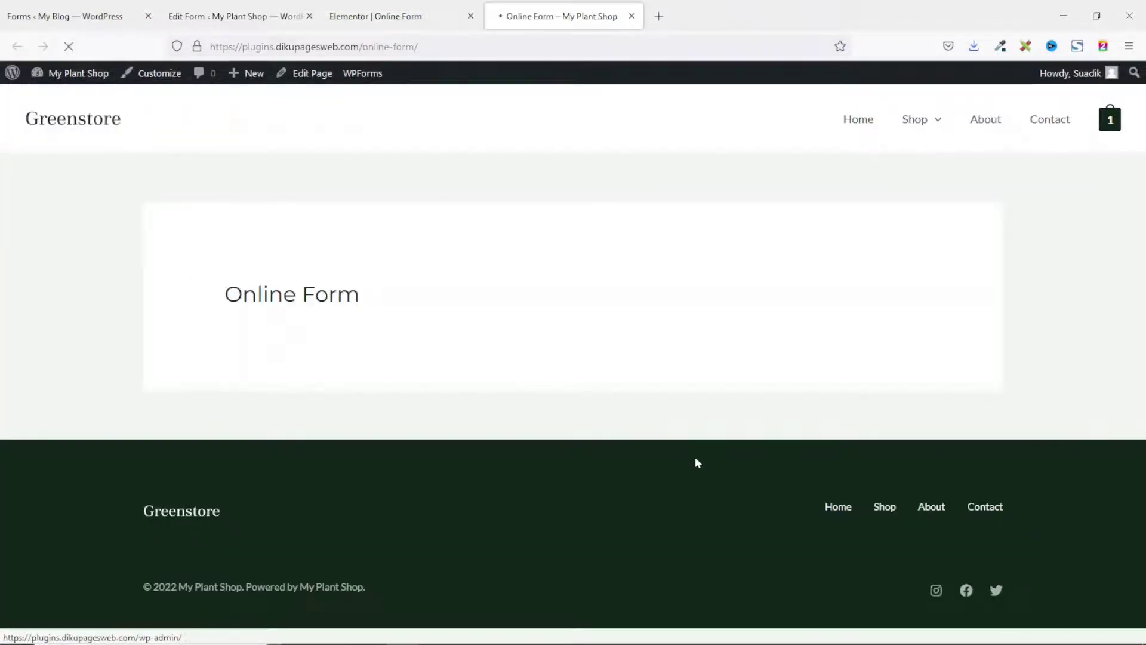
{"action": "scroll", "coordinate": [779, 418], "scroll_direction": "down", "scroll_amount": 2}
{"action": "scroll", "coordinate": [780, 416], "scroll_direction": "down", "scroll_amount": 5}
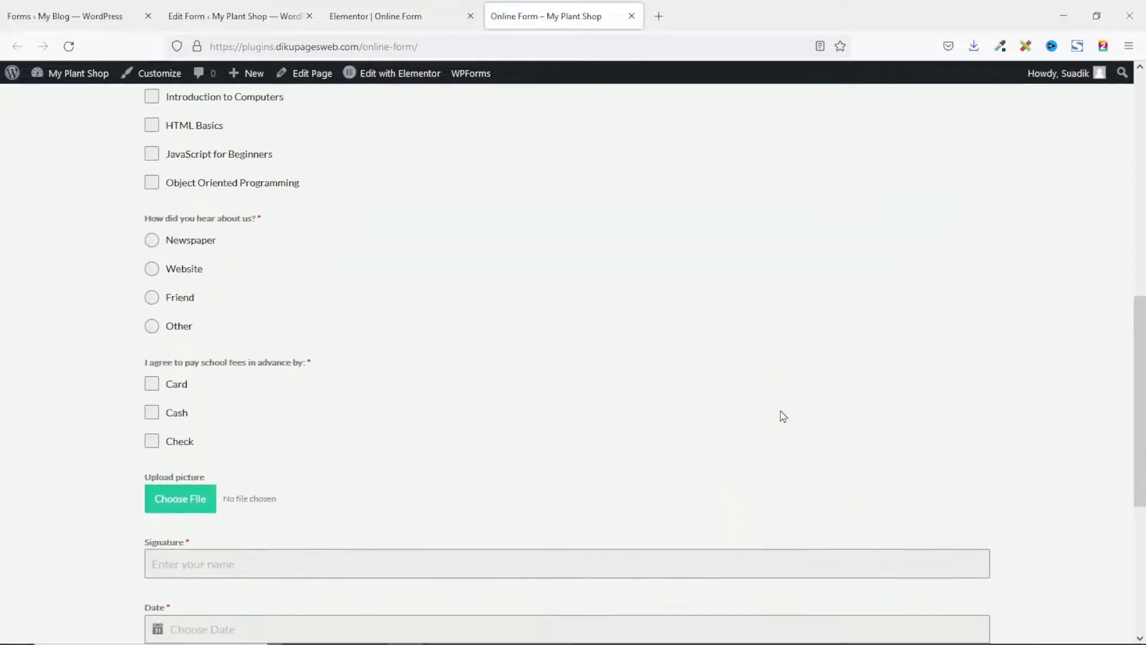
{"action": "scroll", "coordinate": [780, 416], "scroll_direction": "up", "scroll_amount": 2}
{"action": "scroll", "coordinate": [782, 416], "scroll_direction": "up", "scroll_amount": 5}
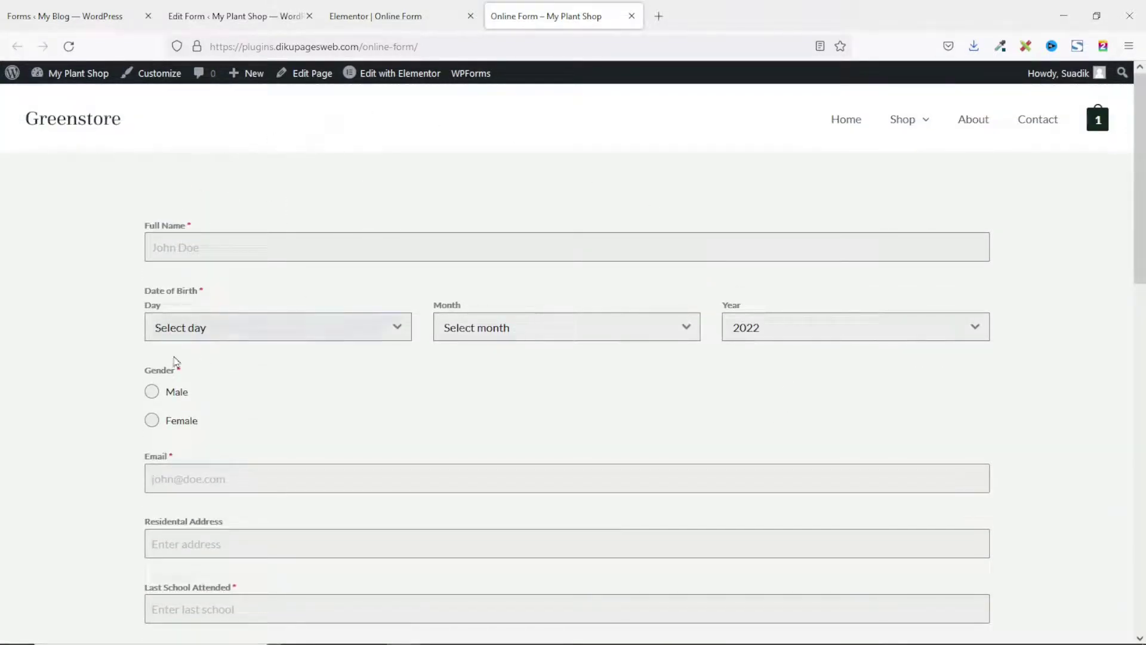
Narrow the form section to about 750 width so it sits centred.
{"action": "left_click", "coordinate": [387, 18]}
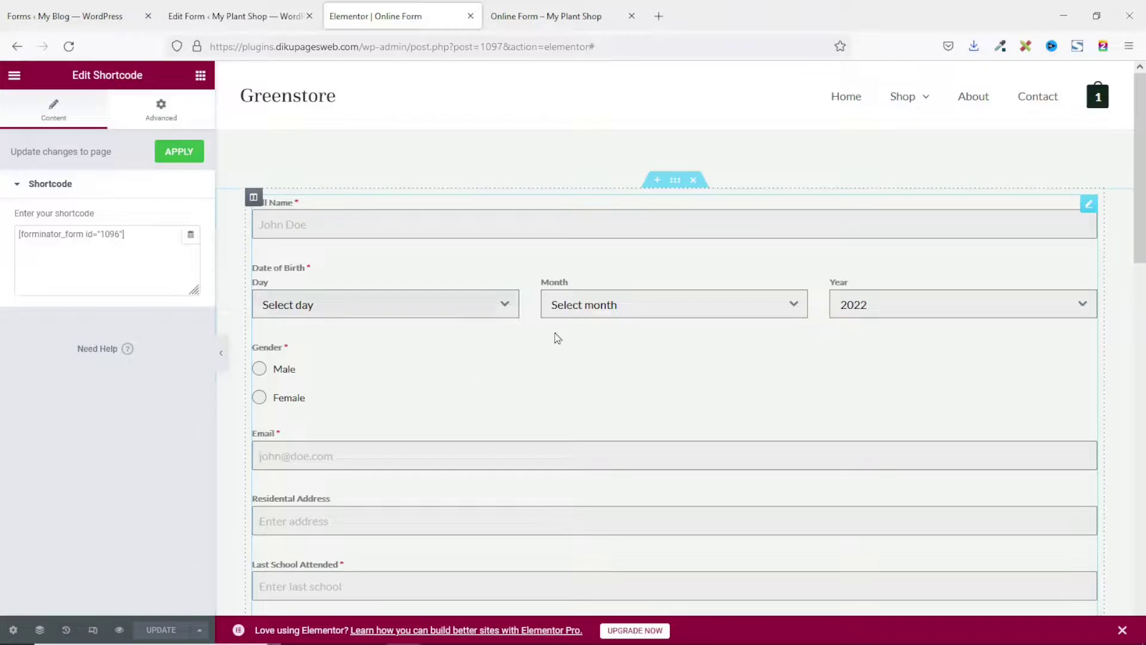
{"action": "left_click", "coordinate": [676, 182]}
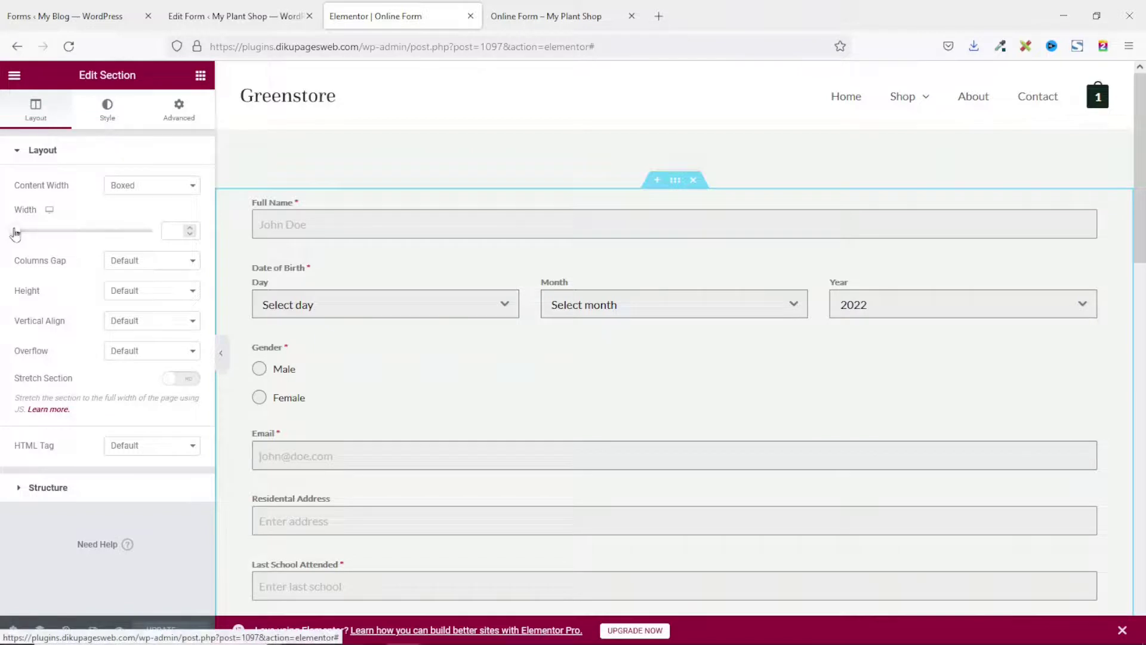
{"action": "left_click_drag", "start_coordinate": [14, 235], "coordinate": [36, 235]}
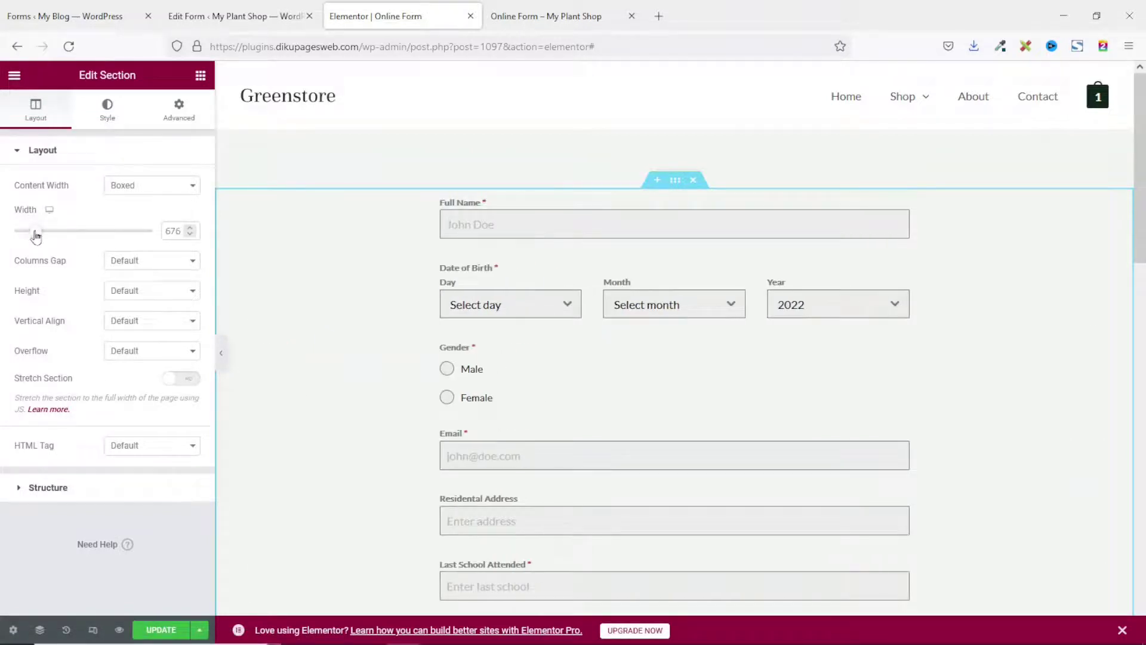
{"action": "left_click", "coordinate": [189, 229]}
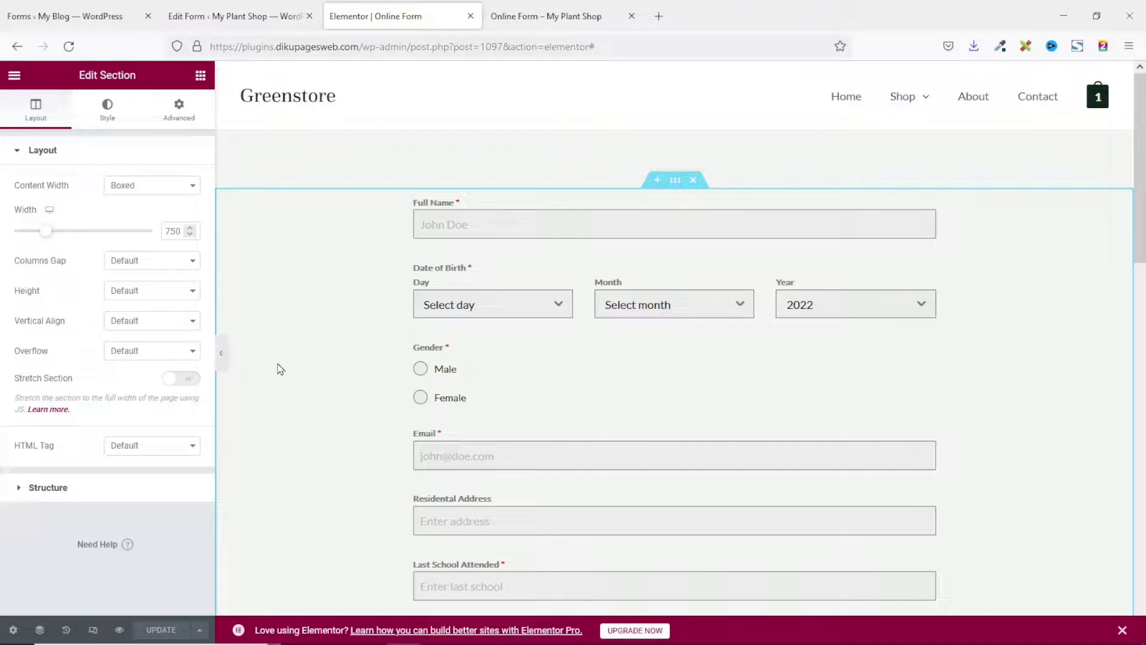
Add an H4 'Online Application Form' heading above the form and update the page.
{"action": "left_click", "coordinate": [201, 75]}
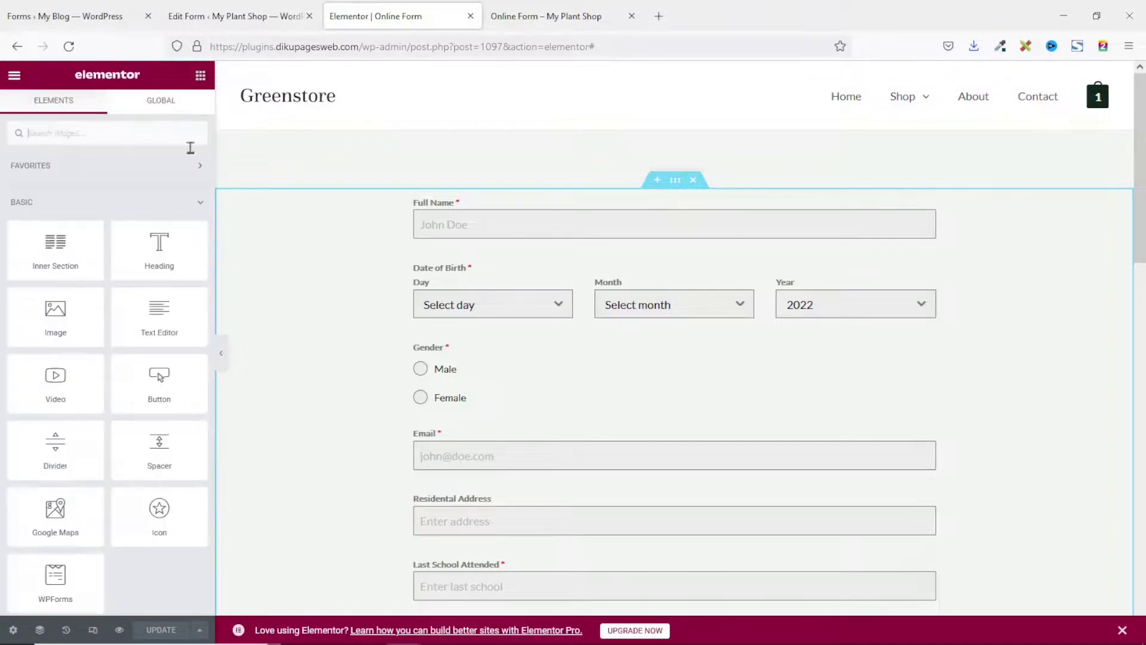
{"action": "left_click_drag", "start_coordinate": [152, 250], "coordinate": [450, 203]}
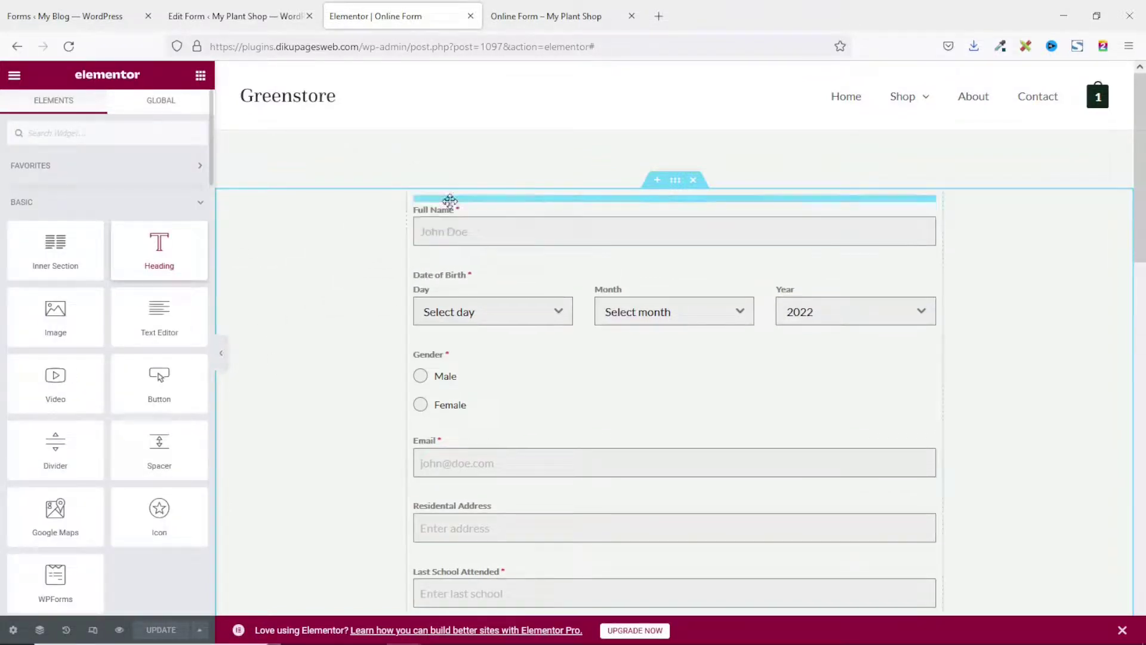
{"action": "left_click_drag", "start_coordinate": [166, 205], "coordinate": [3, 184]}
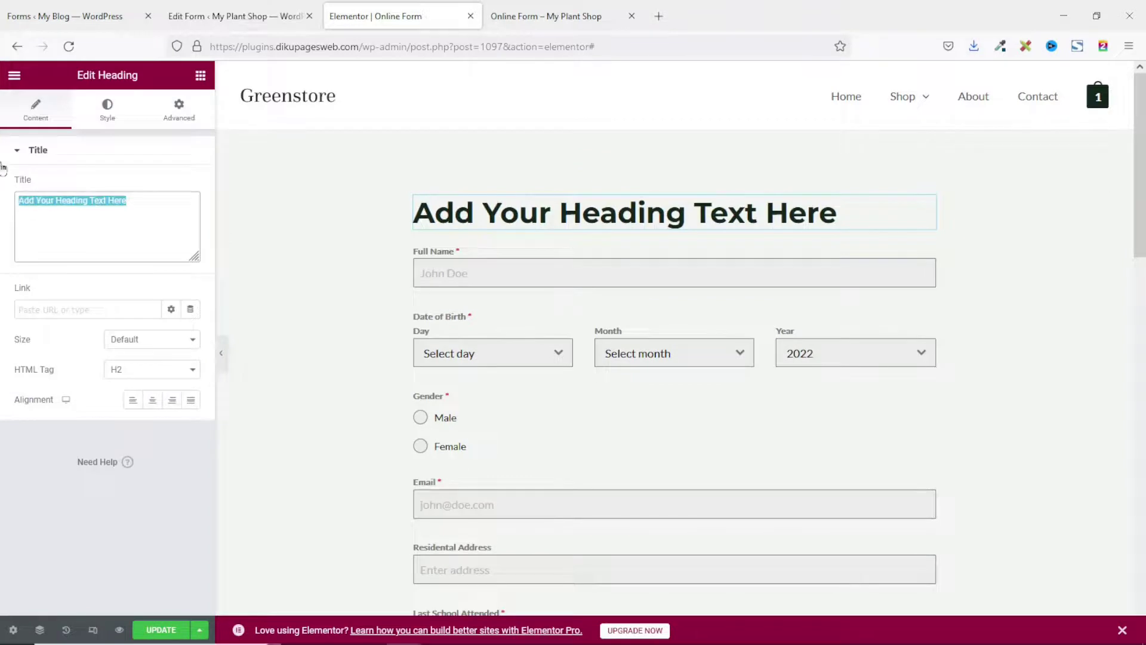
{"action": "type", "text": "Online"}
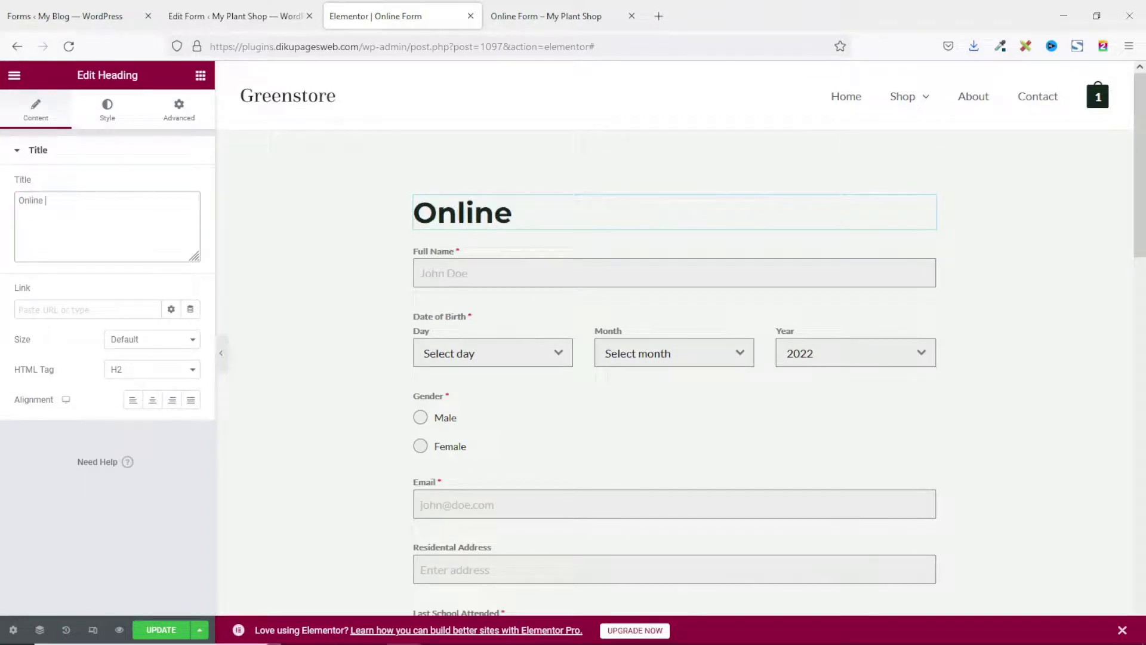
{"action": "type", "text": " Application Form"}
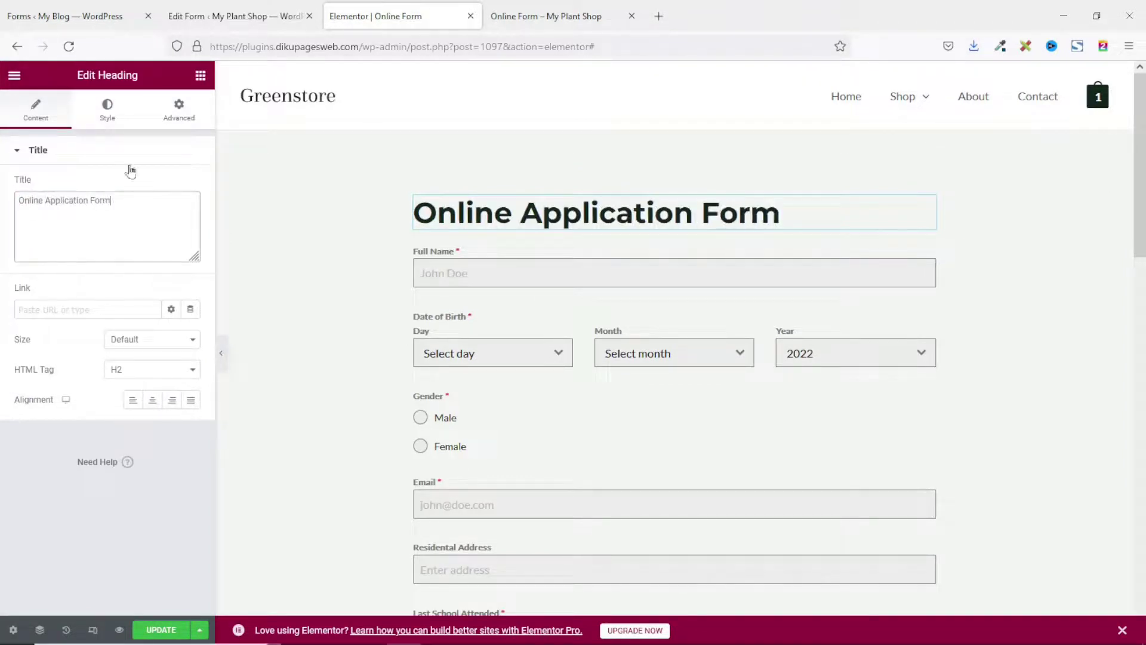
{"action": "left_click", "coordinate": [141, 373]}
{"action": "left_click", "coordinate": [123, 437]}
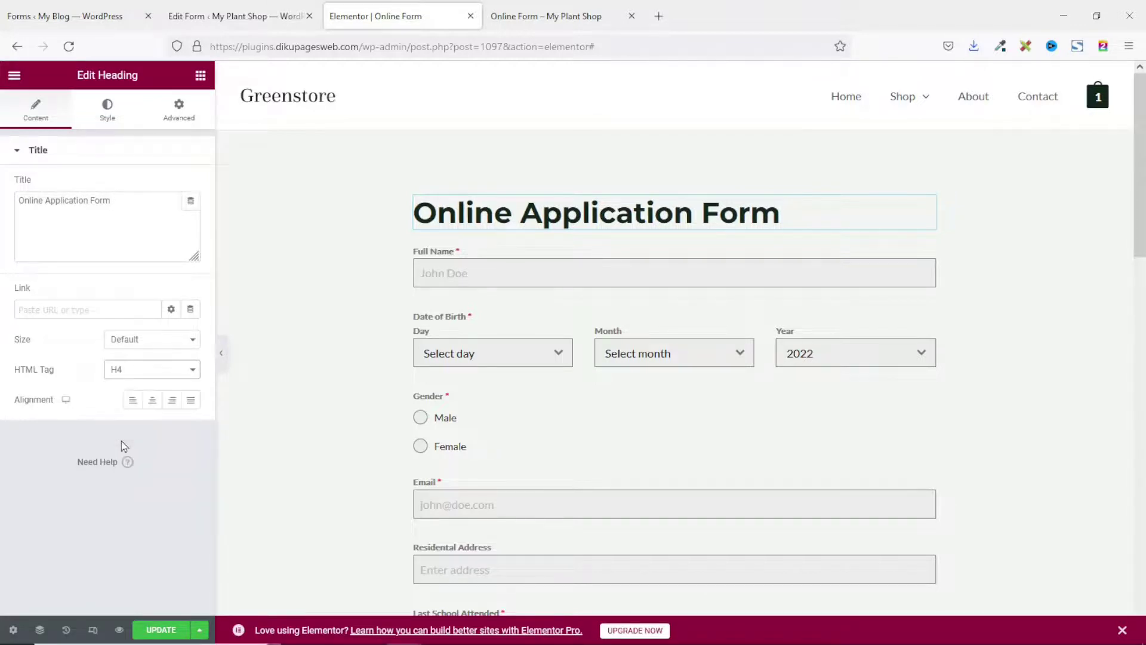
{"action": "left_click", "coordinate": [159, 630]}
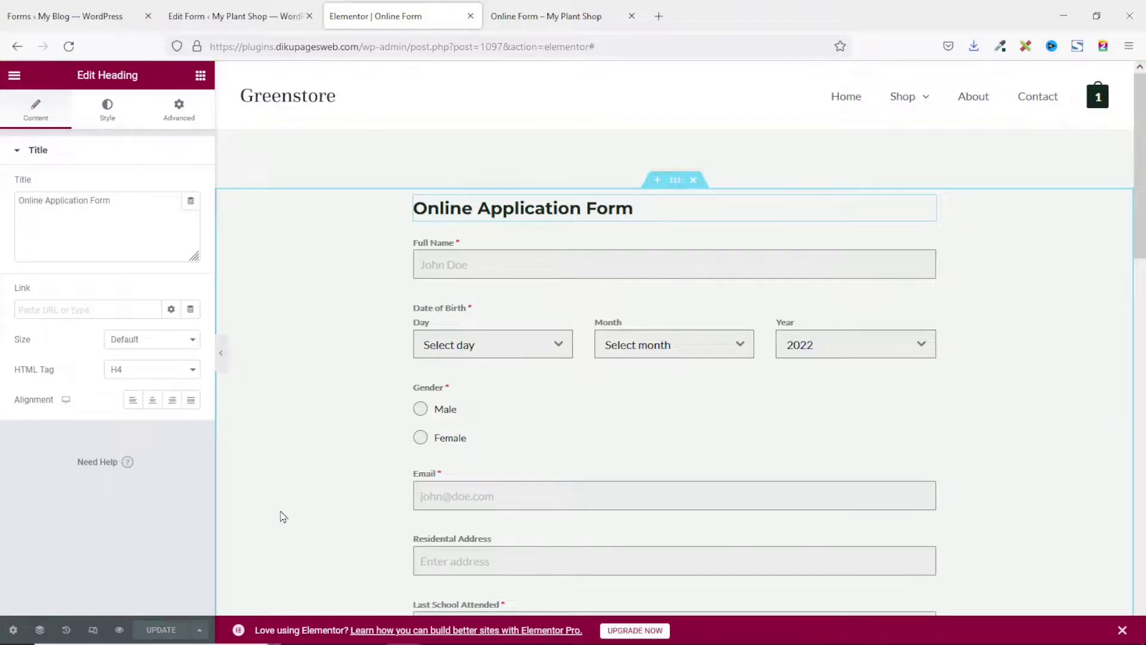
{"action": "left_click", "coordinate": [527, 22]}
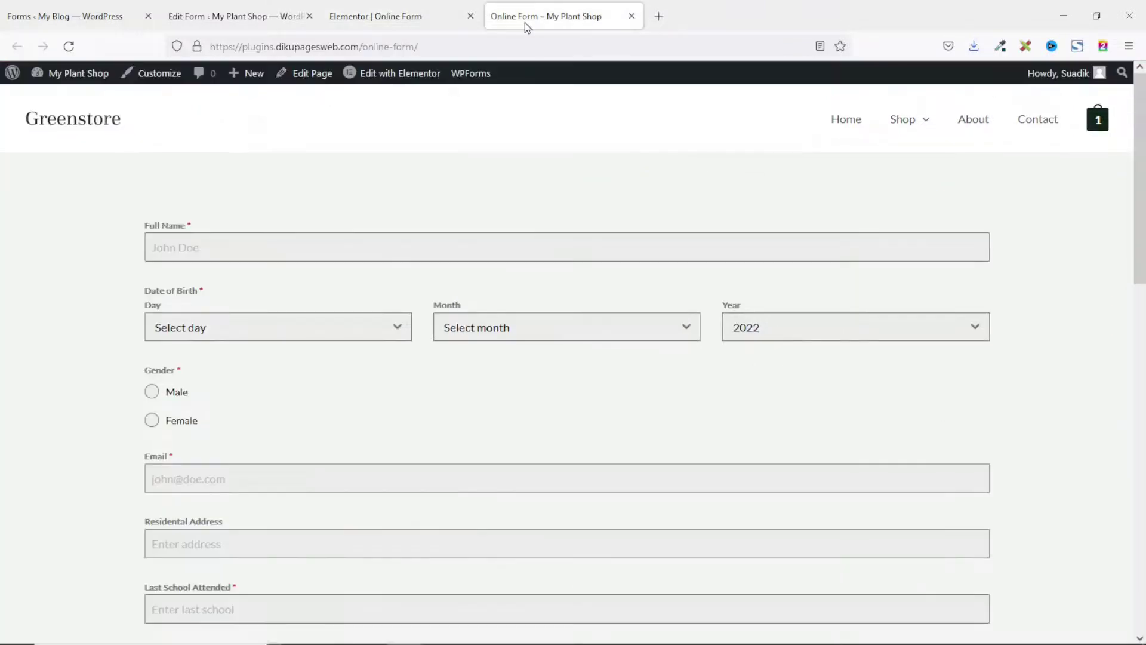
Reload the live Online Form page to show the new heading.
{"action": "left_click", "coordinate": [68, 46]}
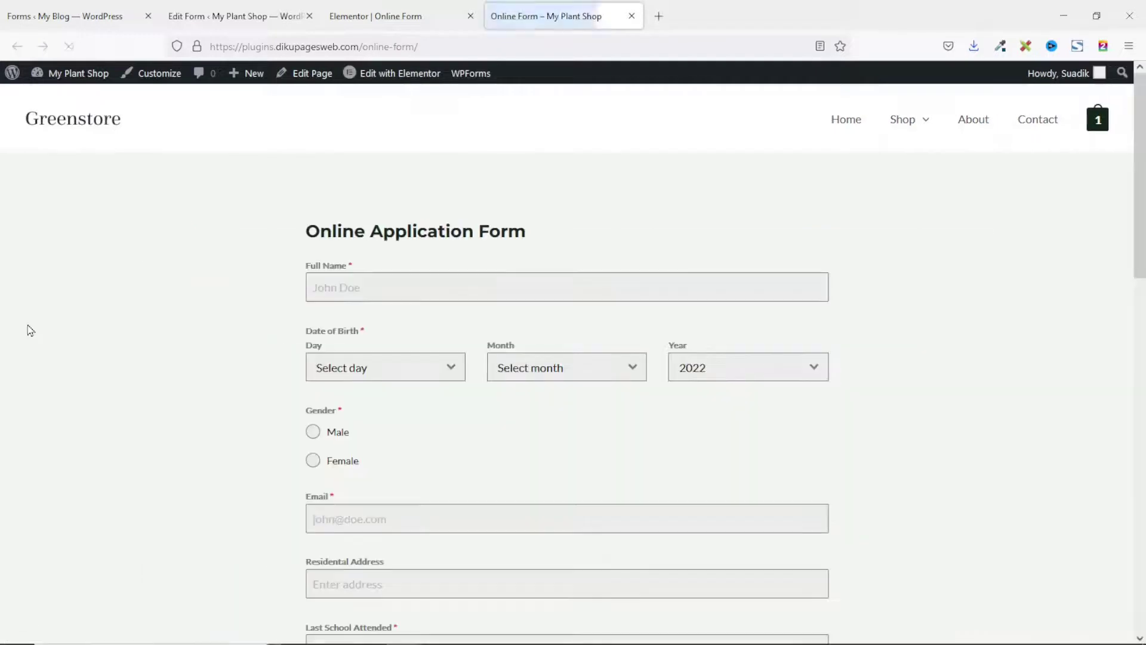
{"action": "scroll", "coordinate": [980, 331], "scroll_direction": "down", "scroll_amount": 5}
{"action": "scroll", "coordinate": [991, 326], "scroll_direction": "down", "scroll_amount": 2}
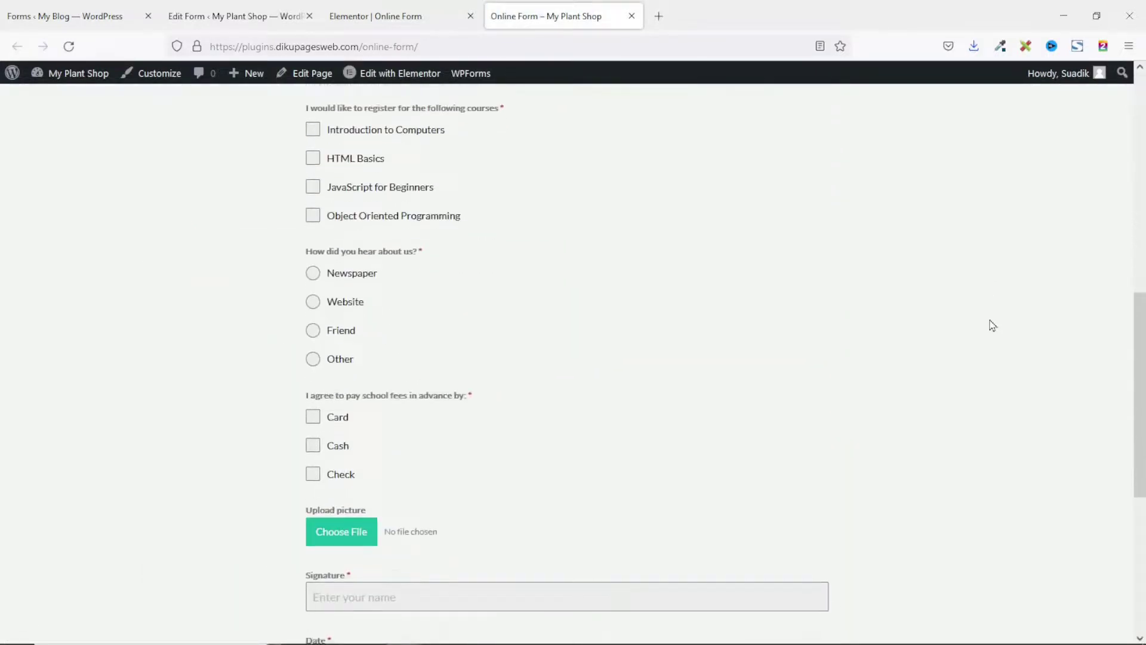
{"action": "scroll", "coordinate": [991, 325], "scroll_direction": "down", "scroll_amount": 4}
{"action": "scroll", "coordinate": [991, 324], "scroll_direction": "up", "scroll_amount": 5}
{"action": "scroll", "coordinate": [990, 324], "scroll_direction": "up", "scroll_amount": 4}
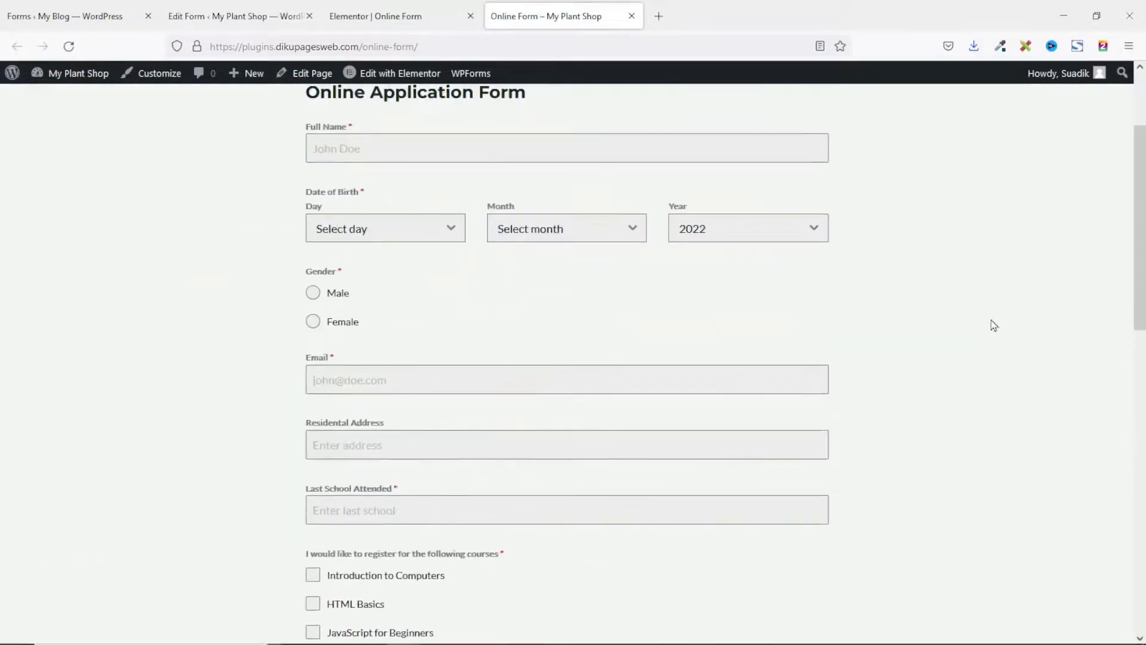
{"action": "scroll", "coordinate": [915, 374], "scroll_direction": "up", "scroll_amount": 2}
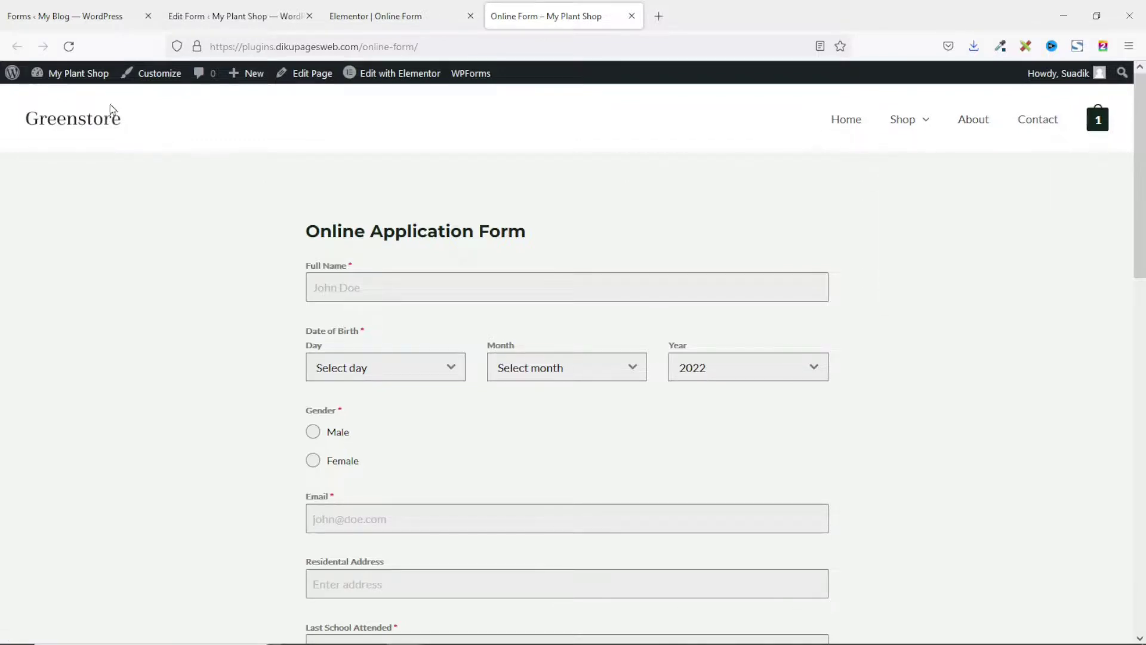
{"action": "mouse_move", "coordinate": [72, 73]}
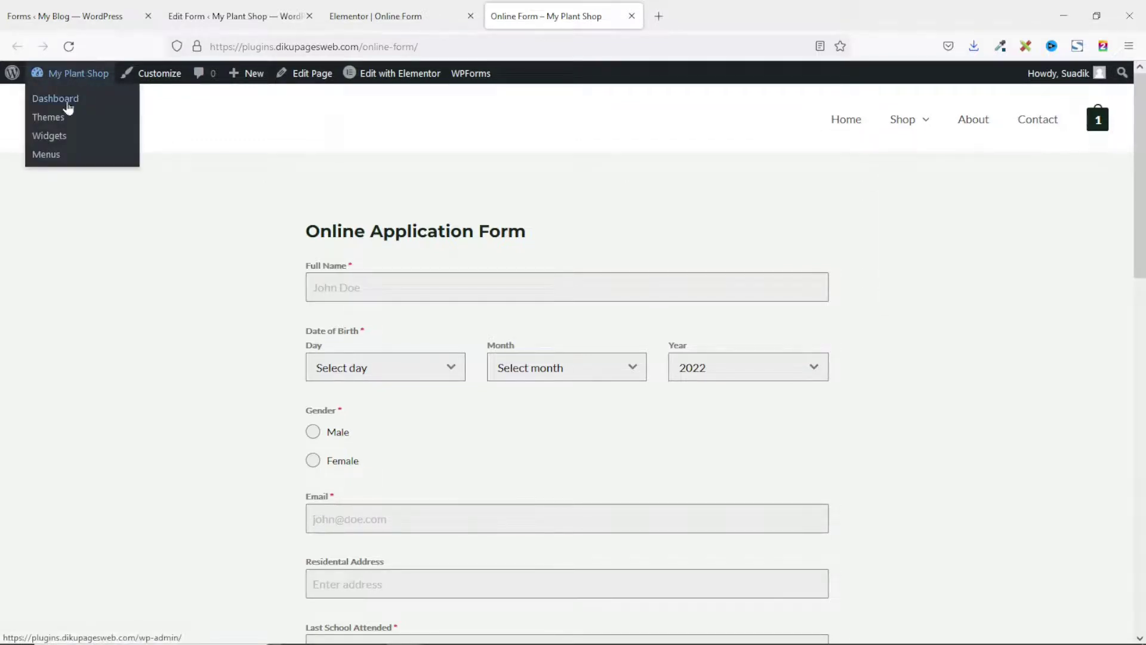
Add the Online Form page to the Primary menu between About and Contact, and save.
{"action": "left_click", "coordinate": [46, 156]}
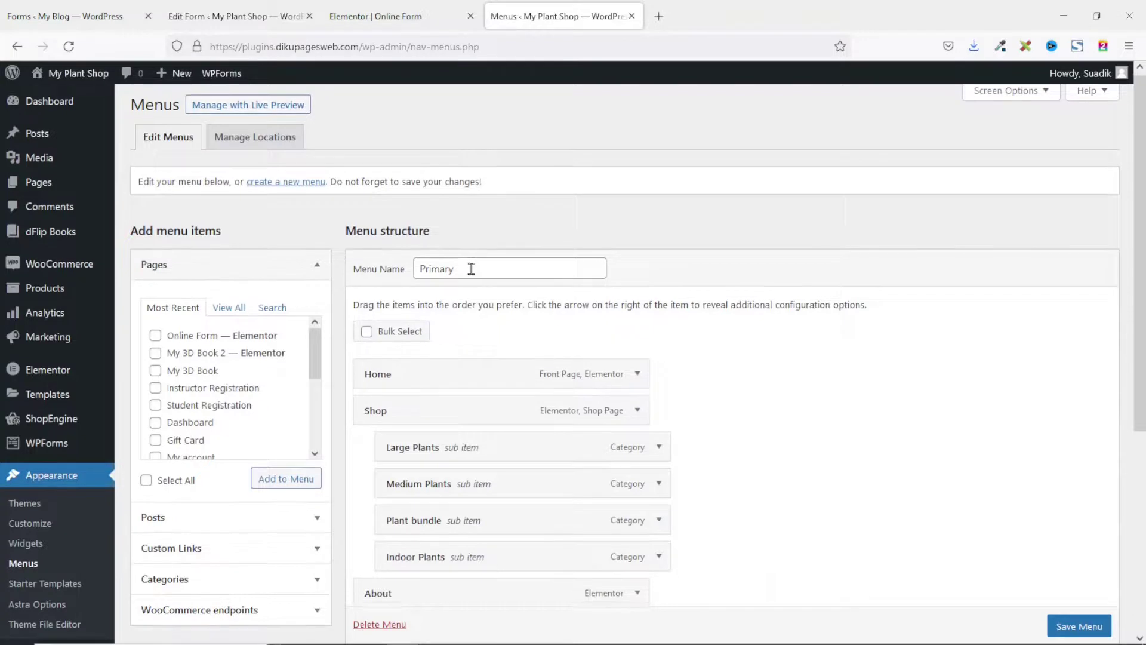
{"action": "scroll", "coordinate": [470, 268], "scroll_direction": "down", "scroll_amount": 1}
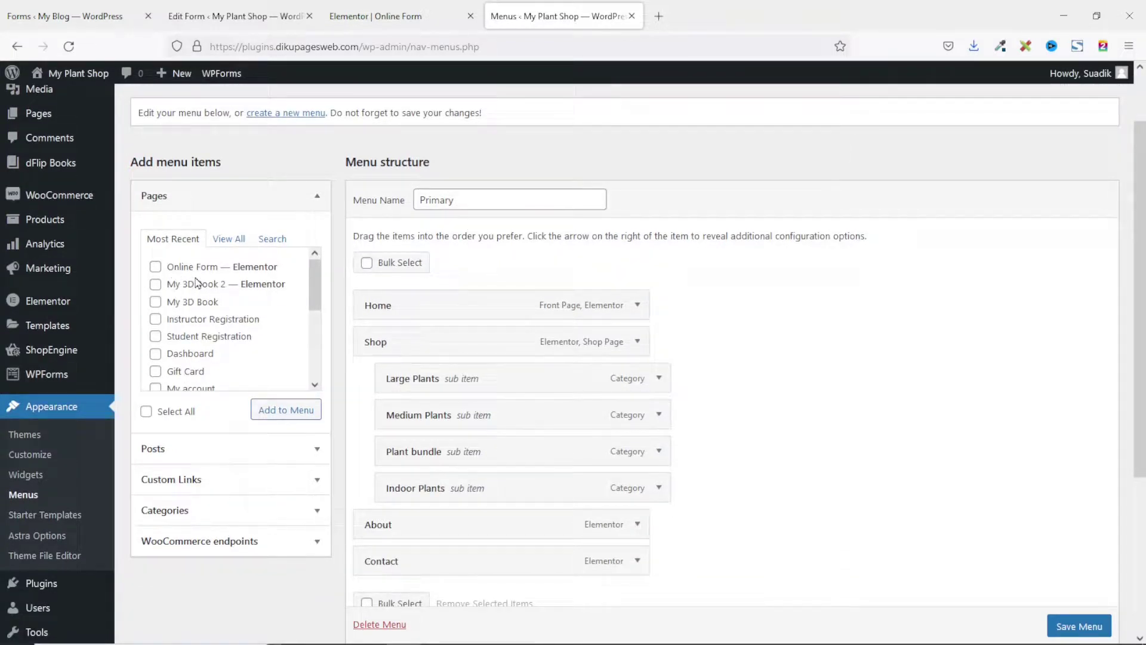
{"action": "left_click", "coordinate": [237, 246]}
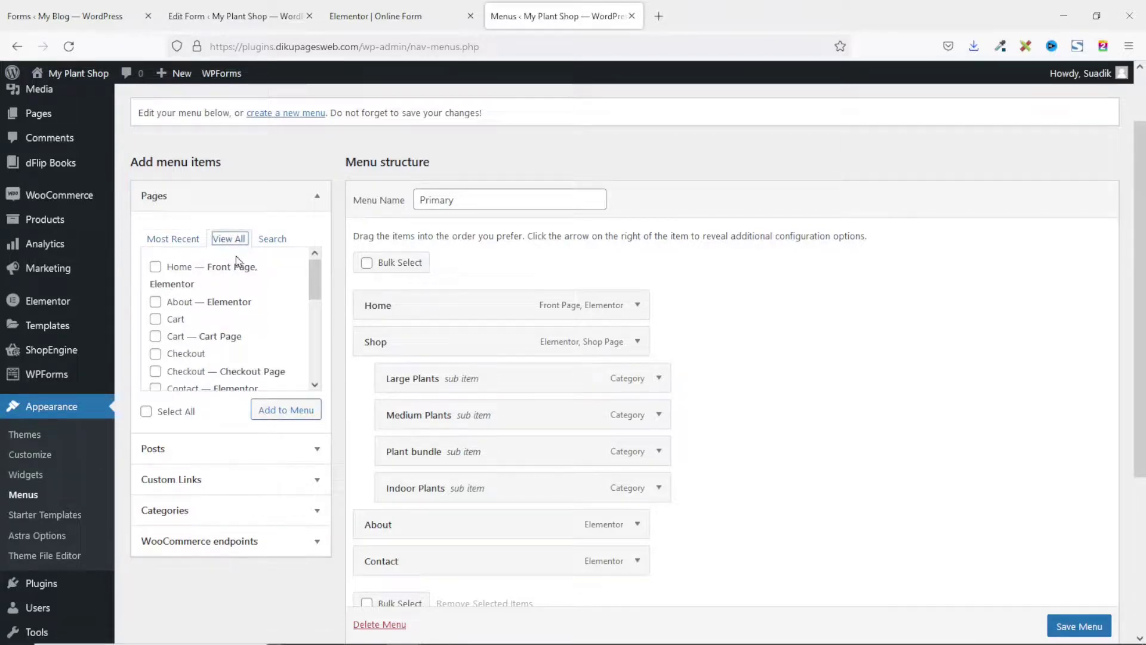
{"action": "scroll", "coordinate": [236, 260], "scroll_direction": "down", "scroll_amount": 3}
{"action": "scroll", "coordinate": [231, 281], "scroll_direction": "down", "scroll_amount": 2}
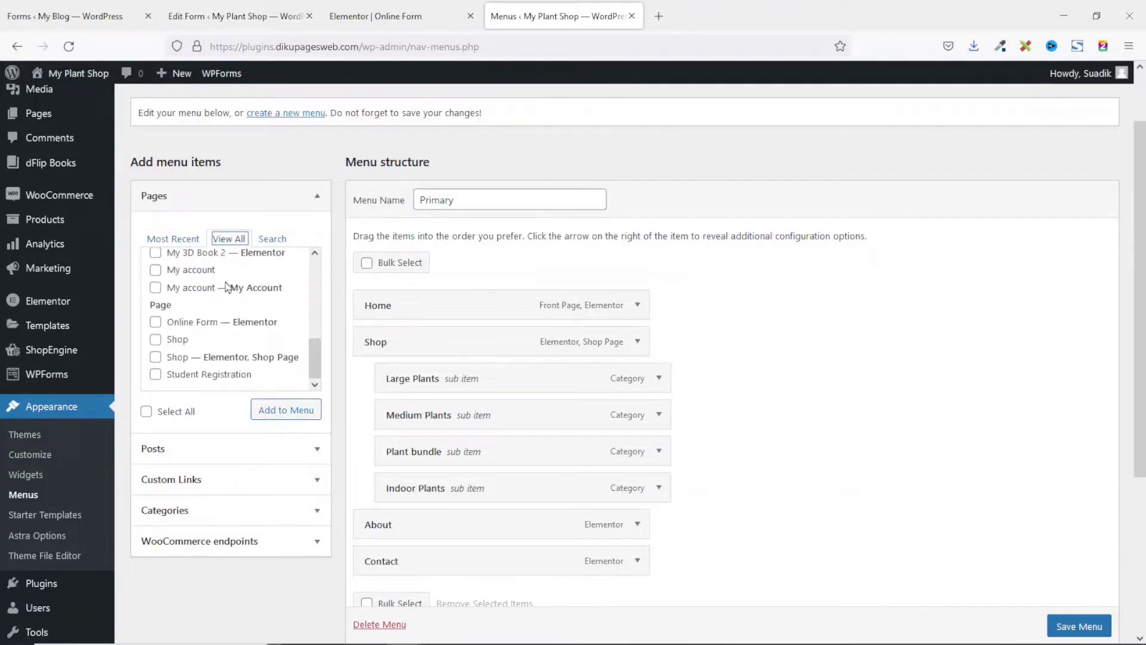
{"action": "left_click", "coordinate": [156, 323]}
{"action": "left_click", "coordinate": [286, 416]}
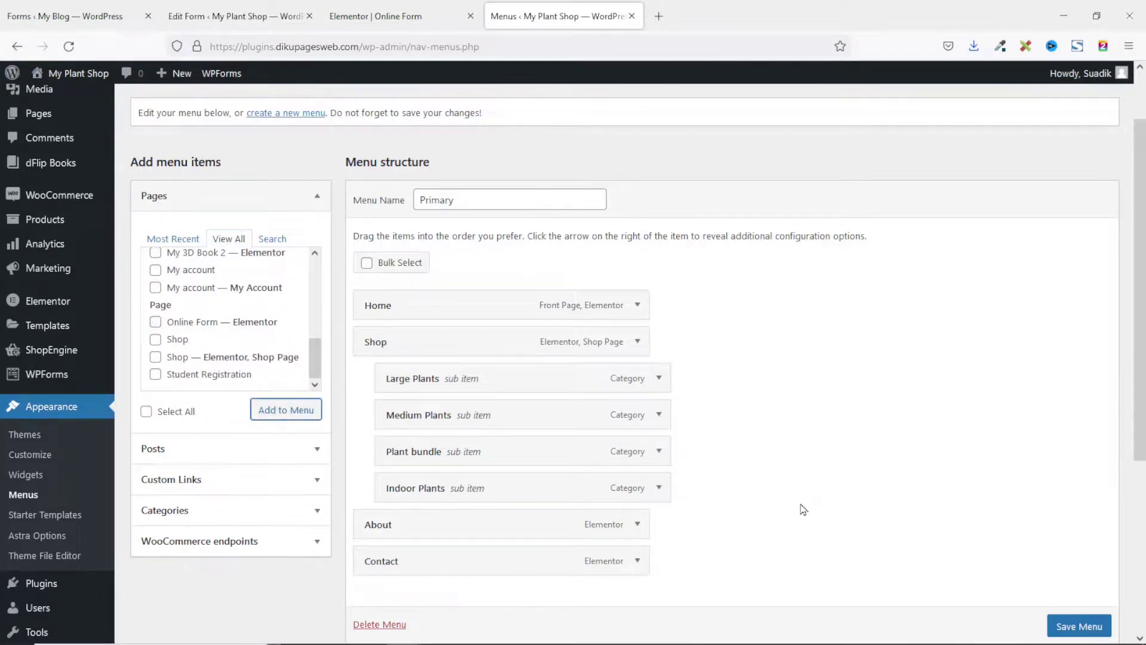
{"action": "scroll", "coordinate": [801, 507], "scroll_direction": "down", "scroll_amount": 2}
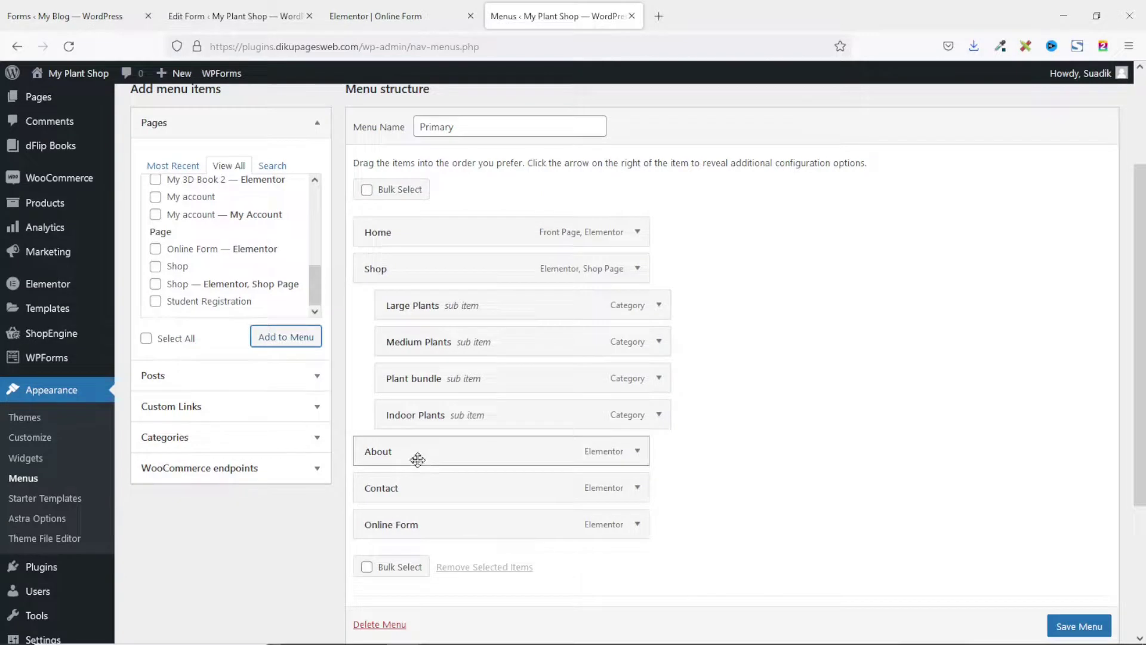
{"action": "left_click_drag", "start_coordinate": [393, 530], "coordinate": [376, 493]}
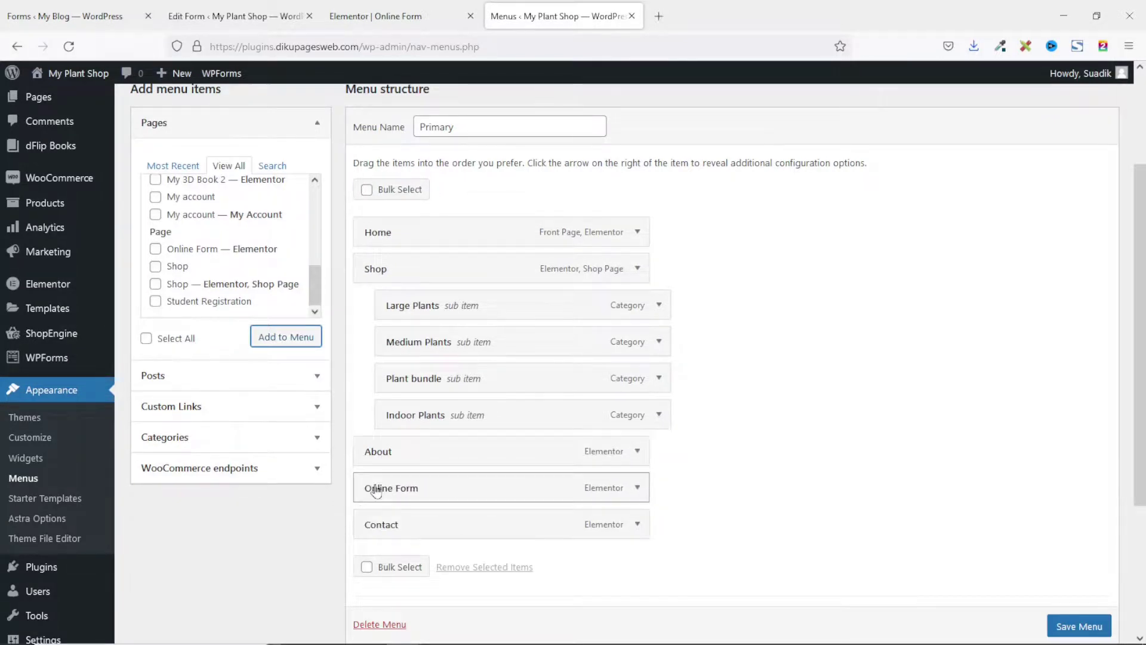
{"action": "left_click", "coordinate": [1080, 626]}
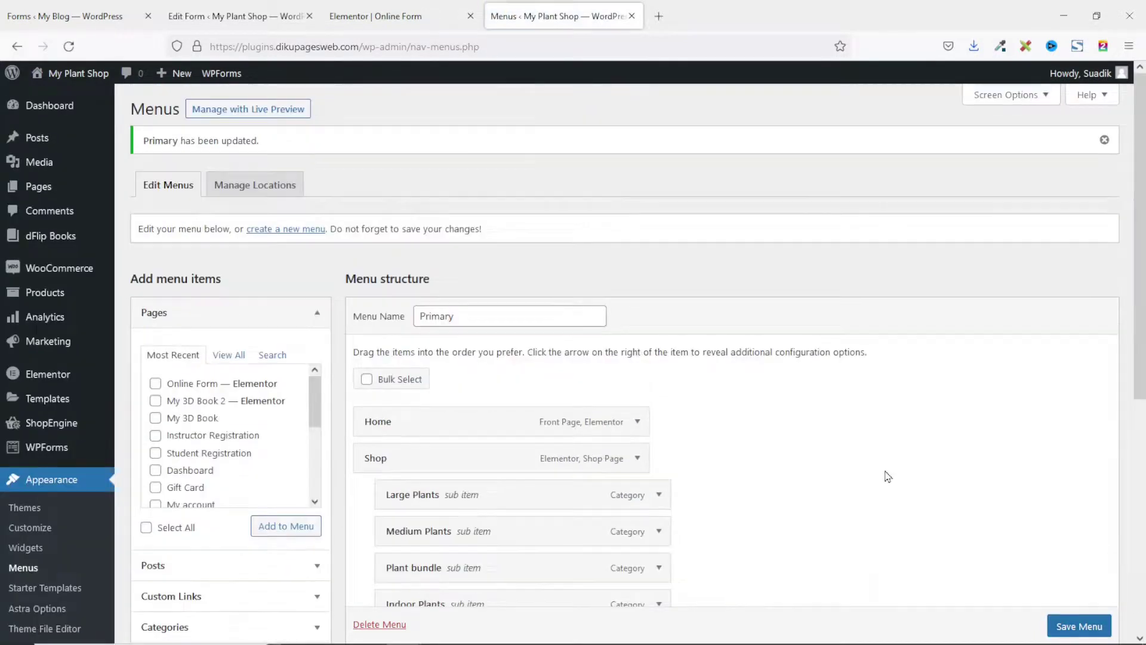
Go to the Greenstore home page and open Online Form from its header navigation.
{"action": "mouse_move", "coordinate": [73, 73]}
{"action": "left_click", "coordinate": [79, 74]}
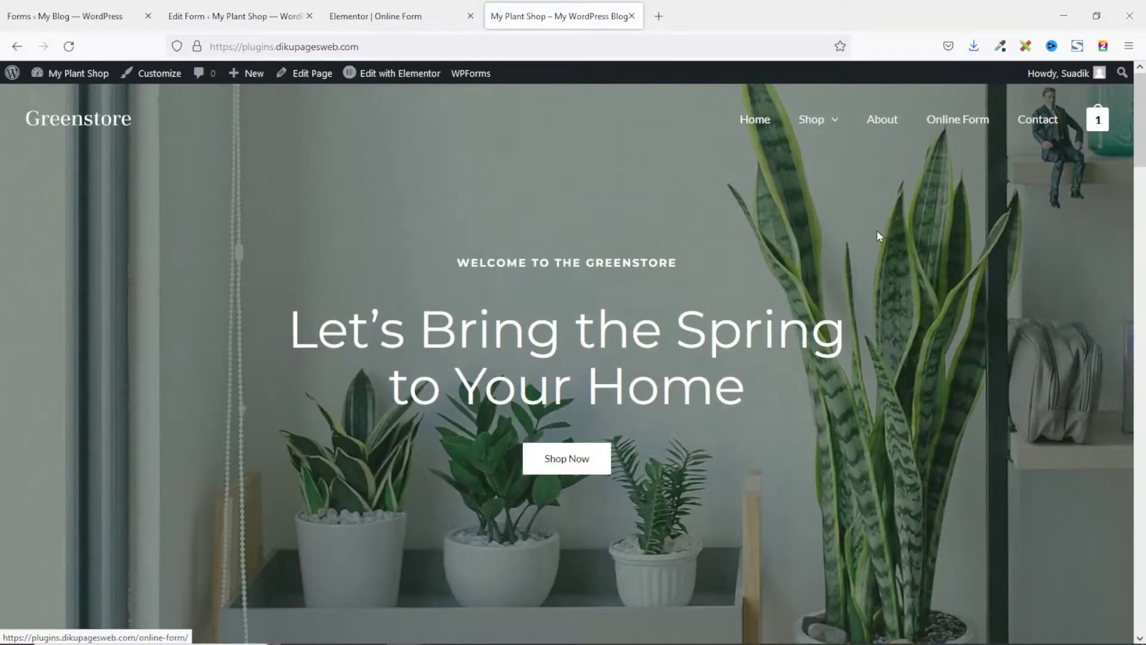
{"action": "left_click", "coordinate": [947, 120]}
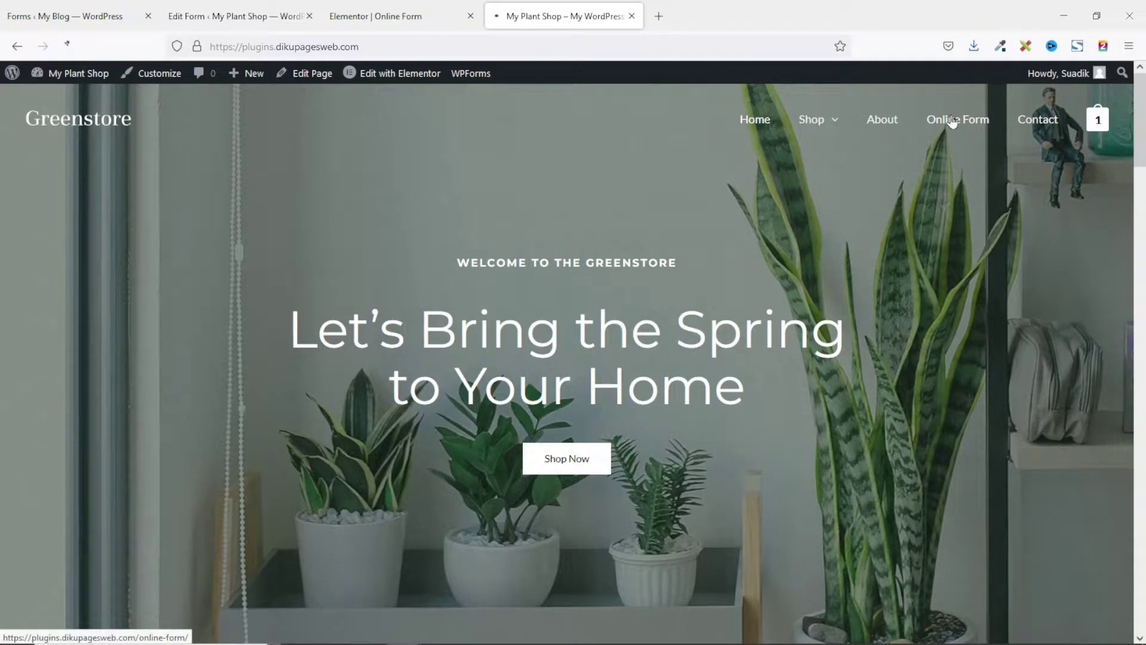